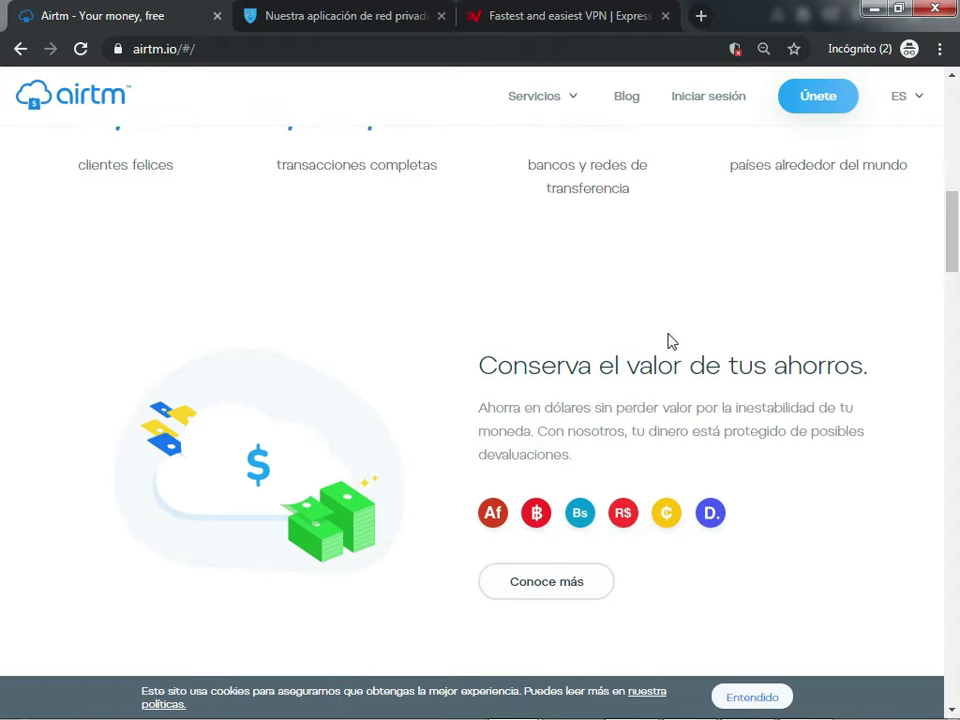
Step: Read through the Airtm home page's savings, money-sending and gift-card withdrawal sections
left_click_drag(486, 372, 694, 429)
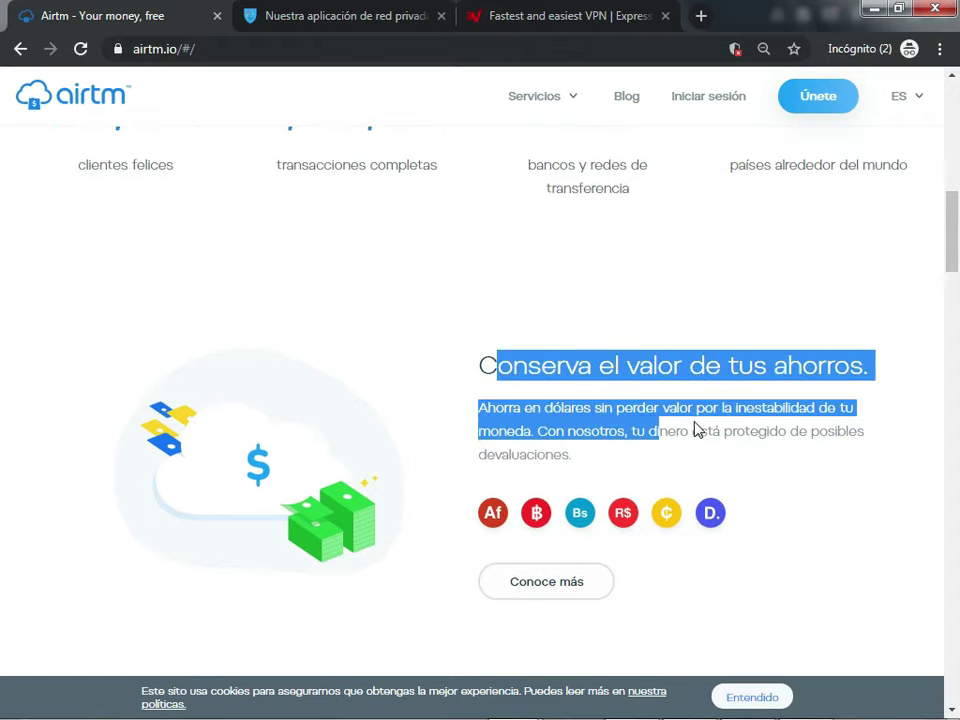
left_click(720, 449)
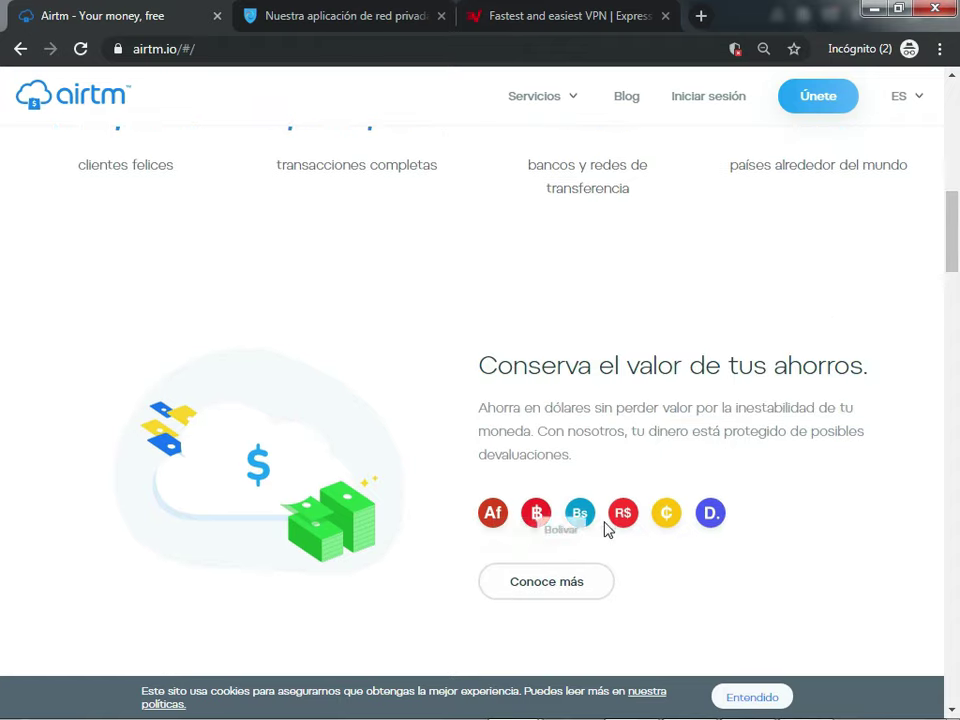
scroll(949, 253, "down", 1)
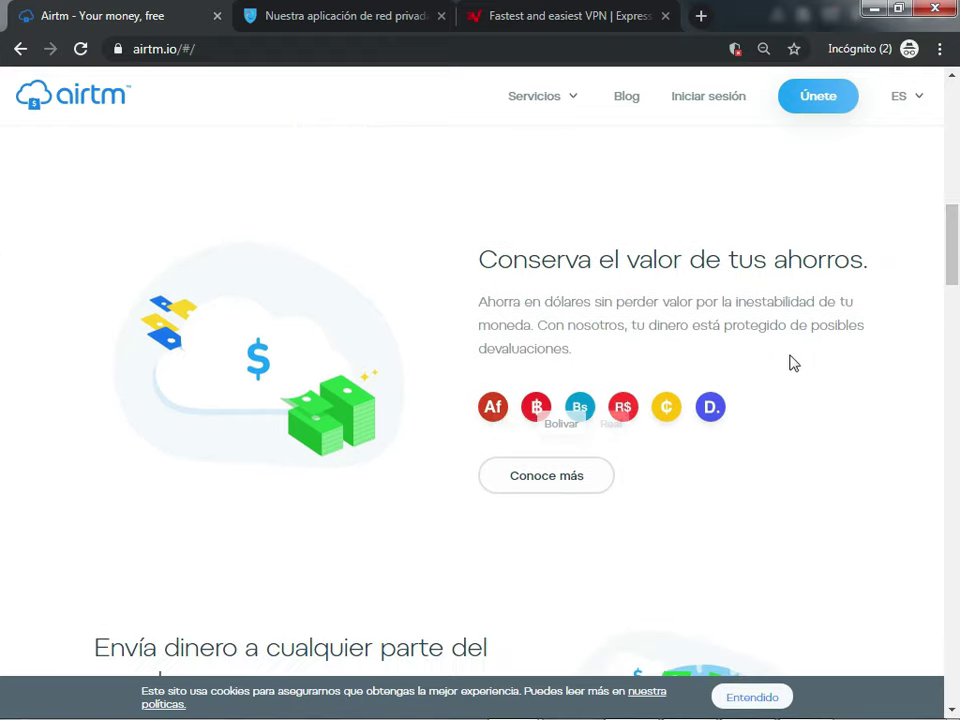
scroll(4, 294, "down", 2)
scroll(4, 300, "down", 2)
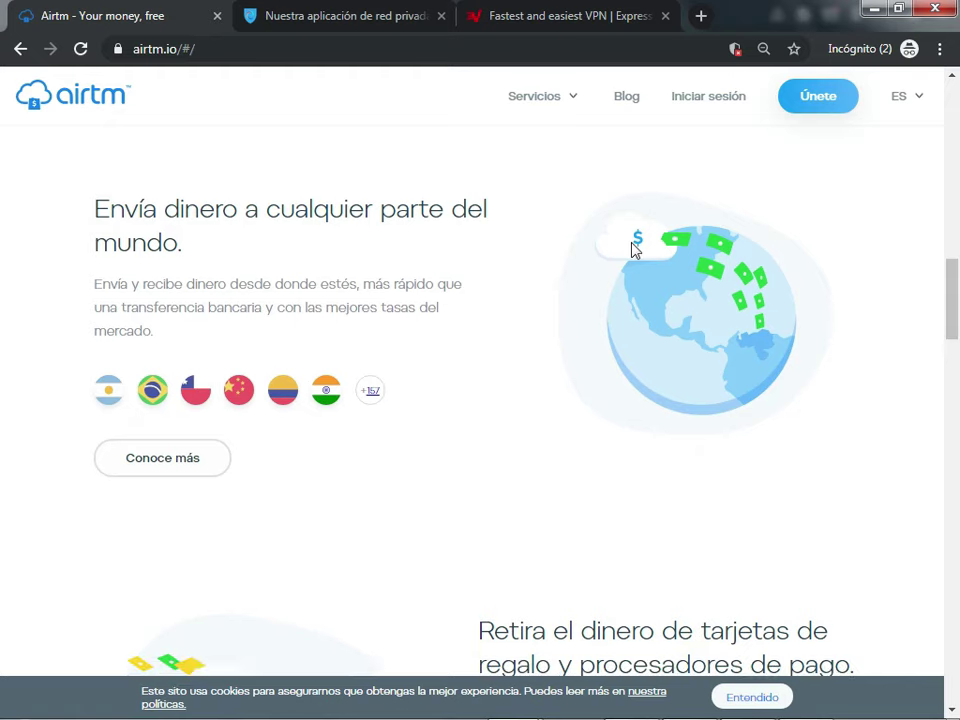
left_click_drag(103, 209, 378, 335)
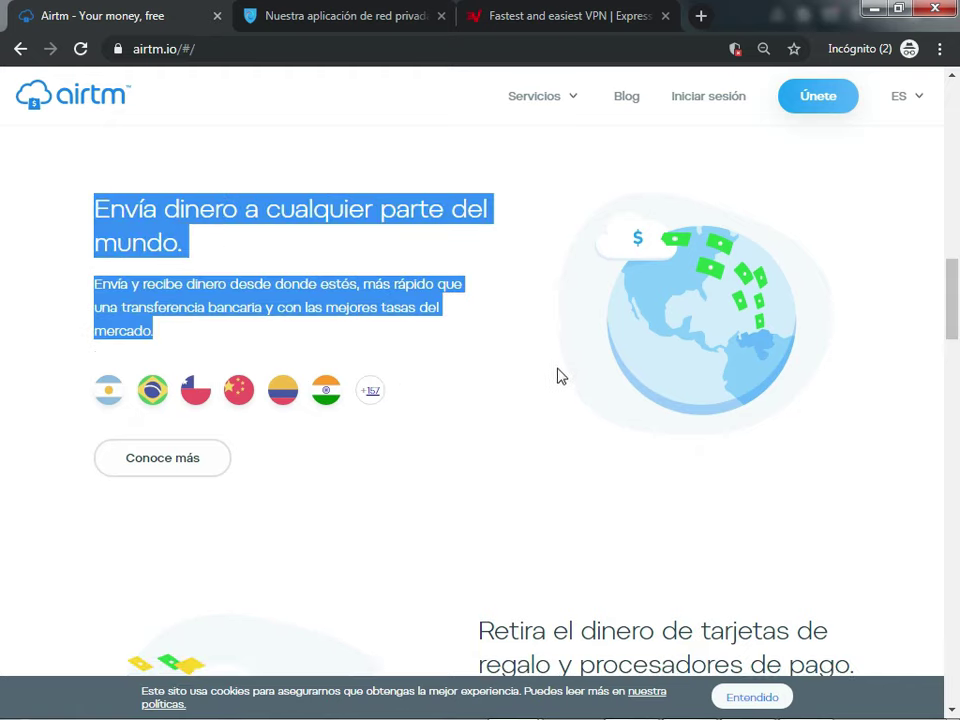
left_click(509, 308)
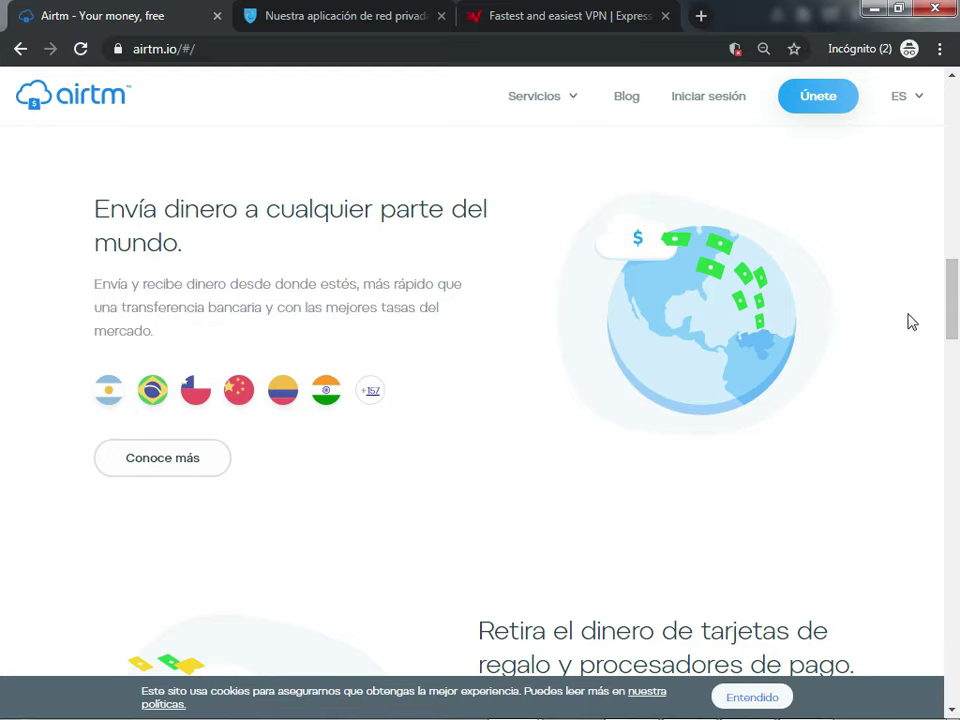
scroll(4, 340, "down", 3)
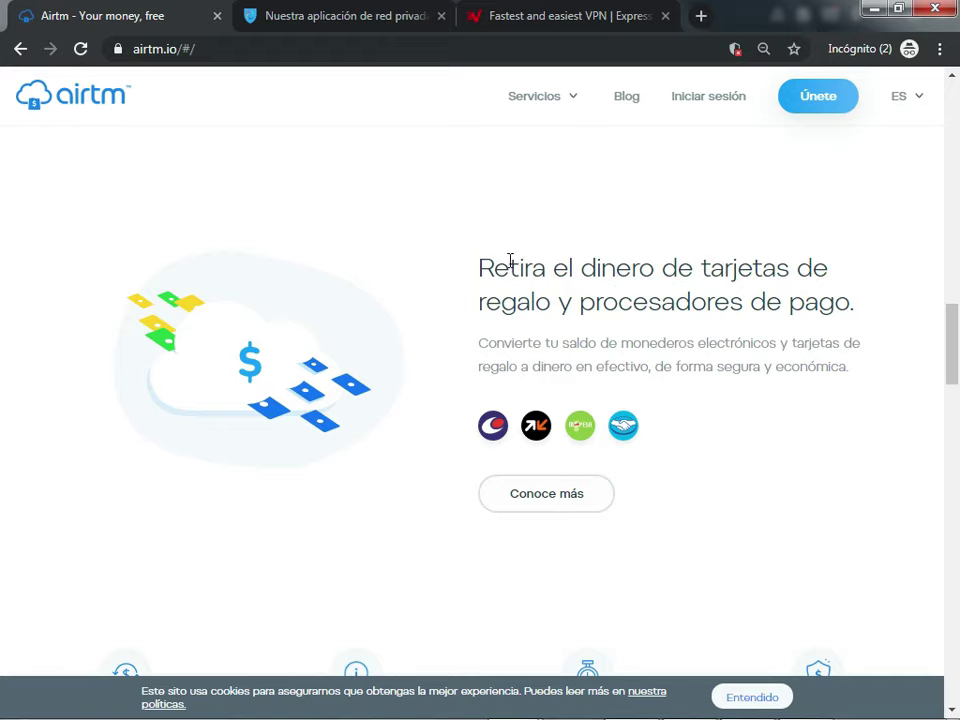
left_click_drag(487, 268, 850, 330)
left_click(862, 350)
scroll(3, 262, "up", 8)
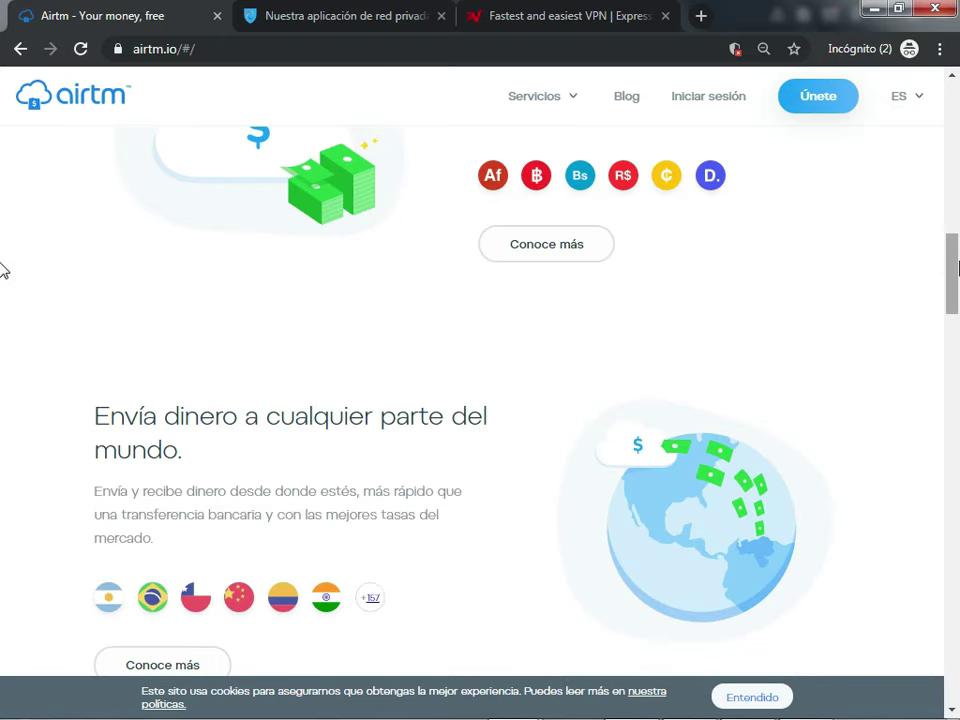
Step: Close the Hotspot Shield and ExpressVPN tabs and return to the top of the Airtm page
left_click(344, 14)
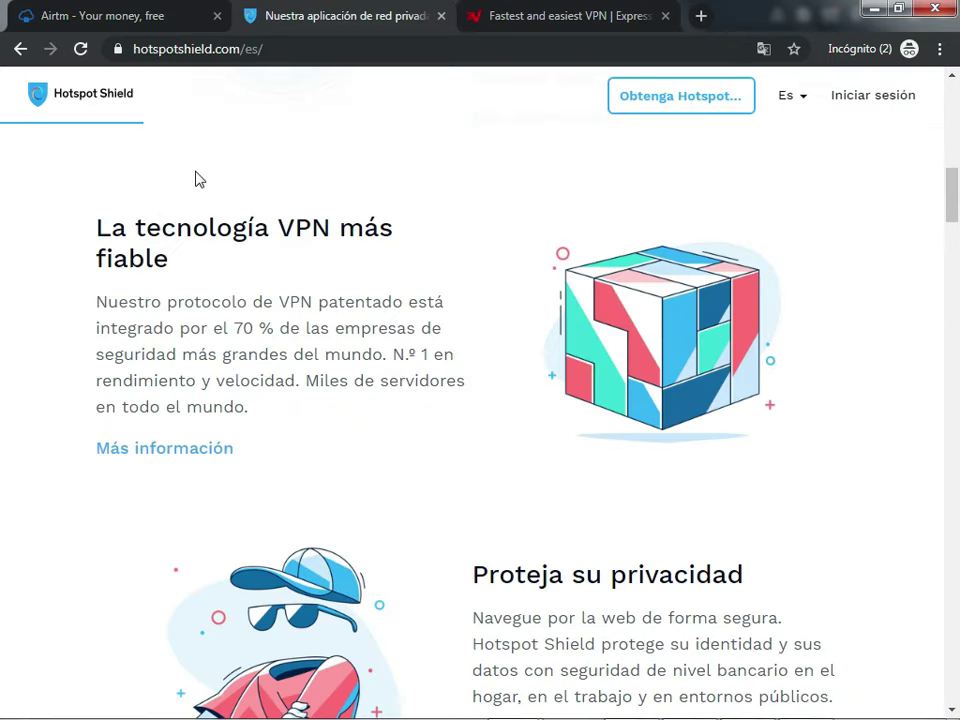
left_click(520, 18)
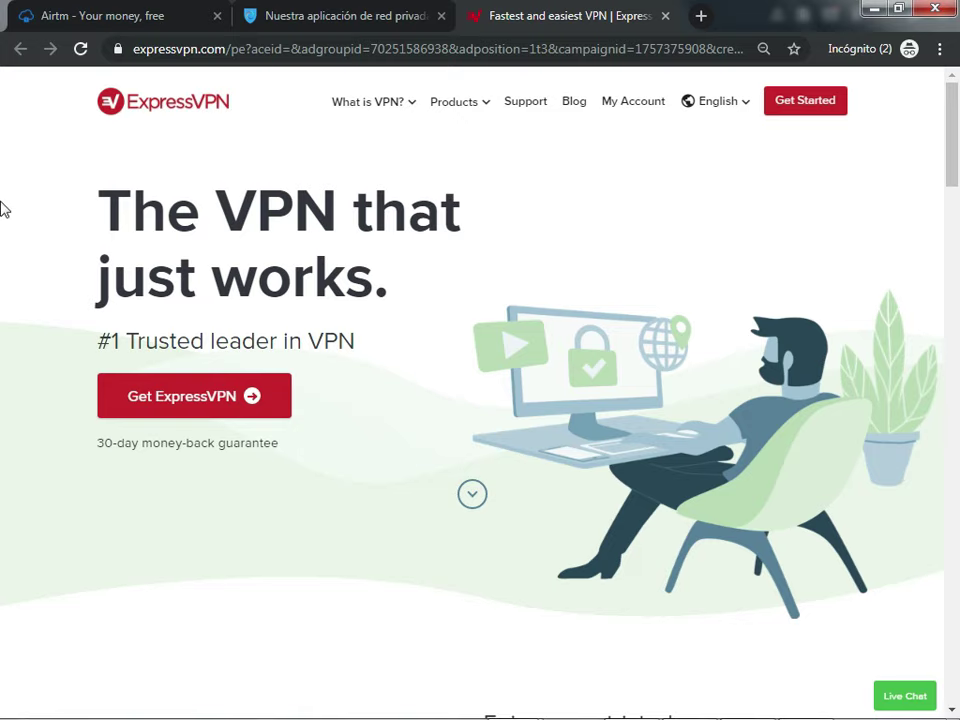
left_click(291, 20)
middle_click(291, 20)
middle_click(289, 18)
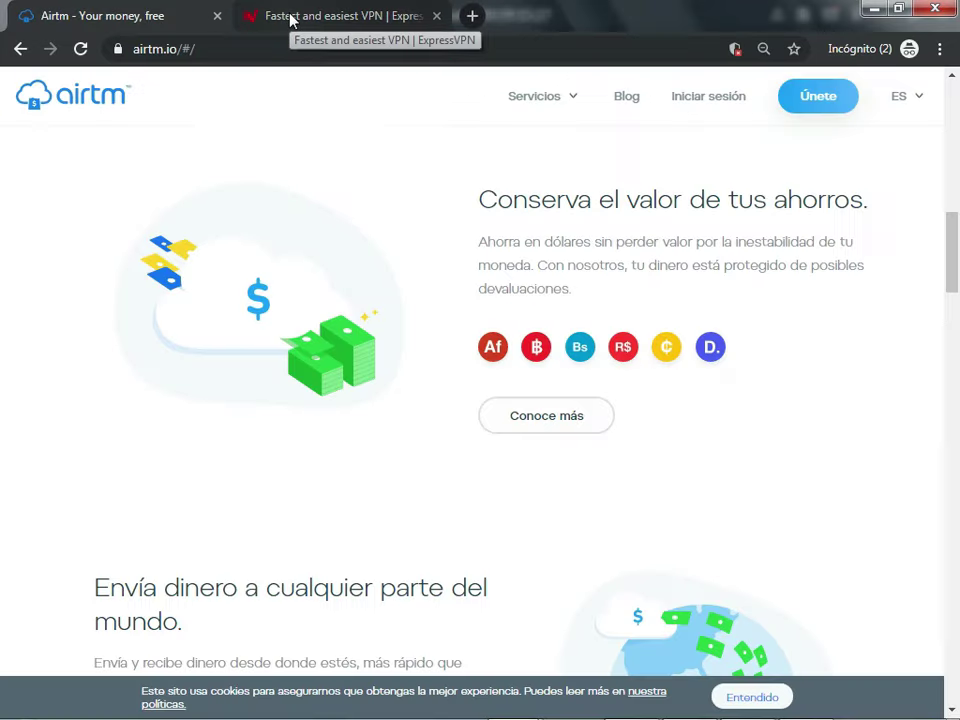
scroll(4, 240, "up", 10)
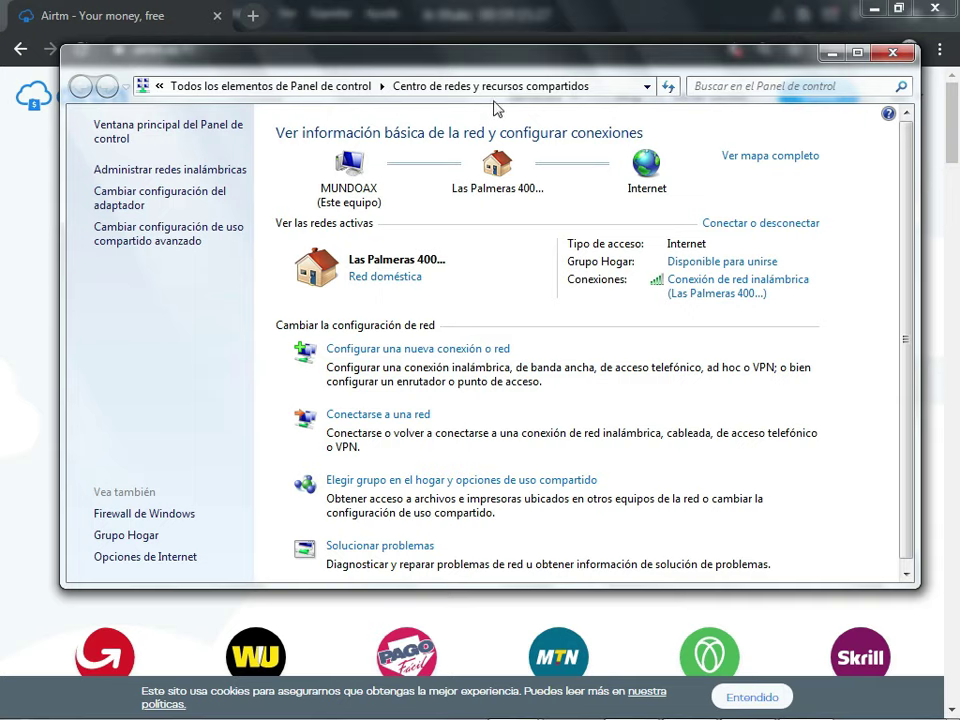
Step: Open the Wireless connection's properties from the network adapter list
left_click(240, 197)
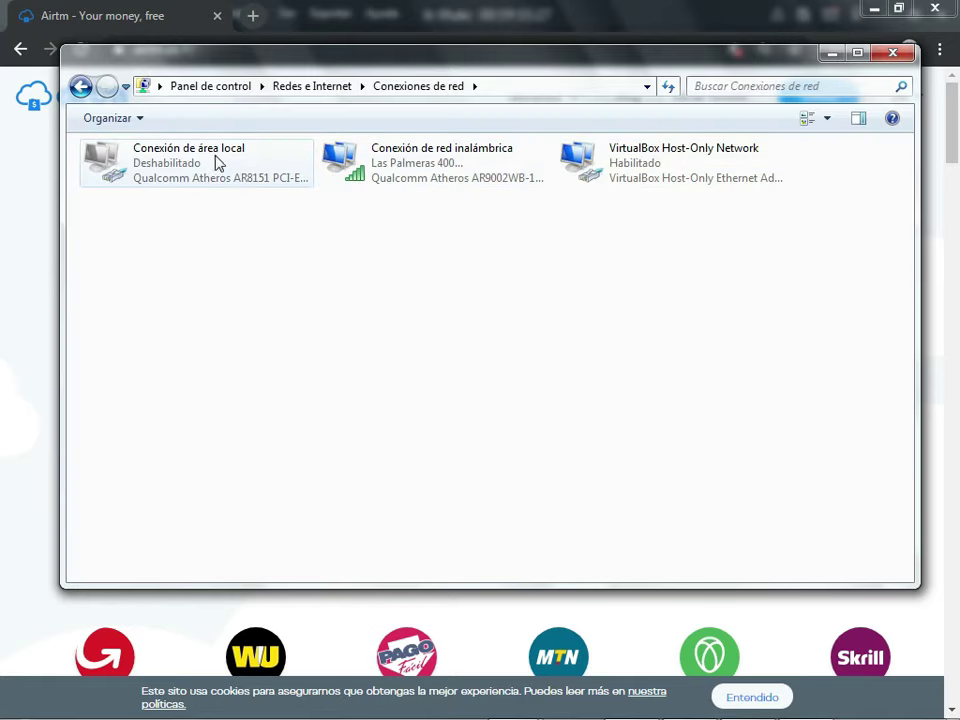
left_click(464, 161)
right_click(464, 158)
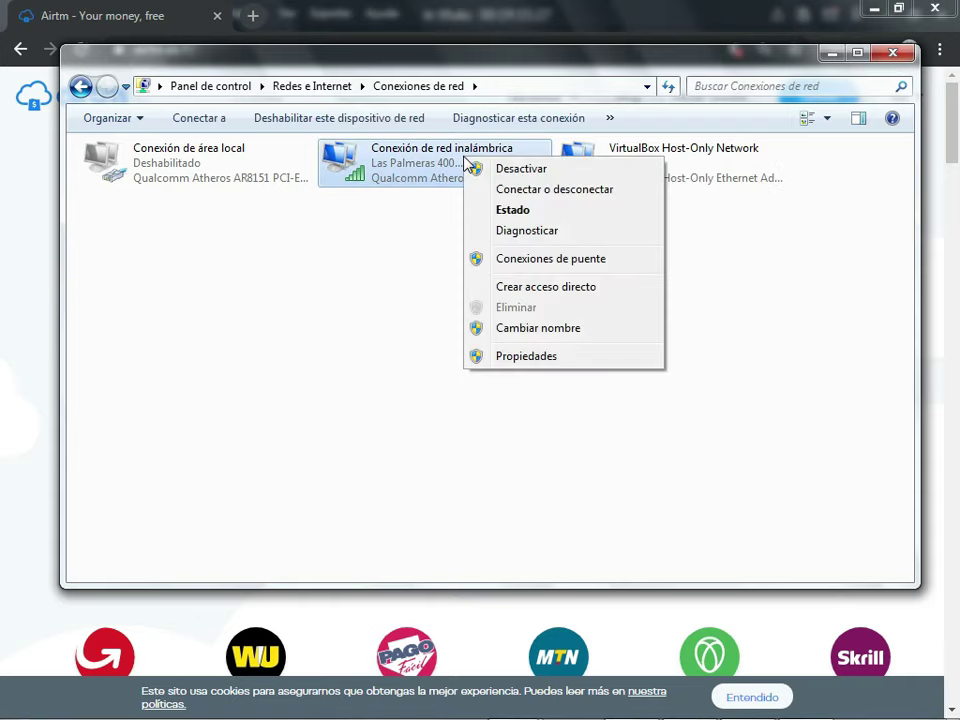
left_click(524, 360)
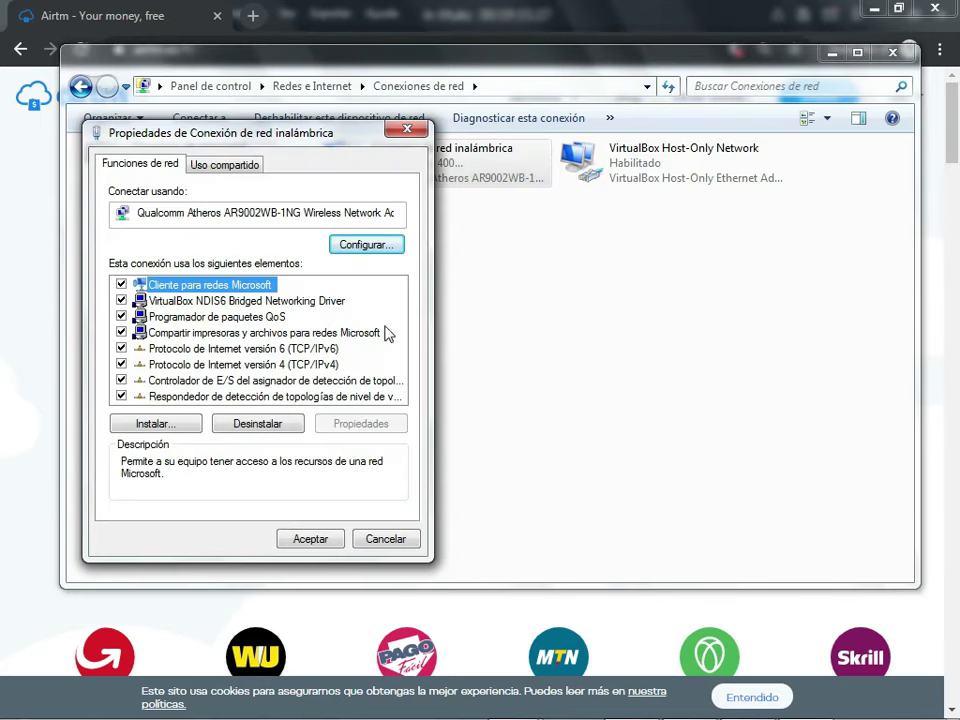
Step: Set IPv4 DNS servers to 1.1.1.1 and 1.0.0.1, confirm, and close Network Connections
double_click(243, 366)
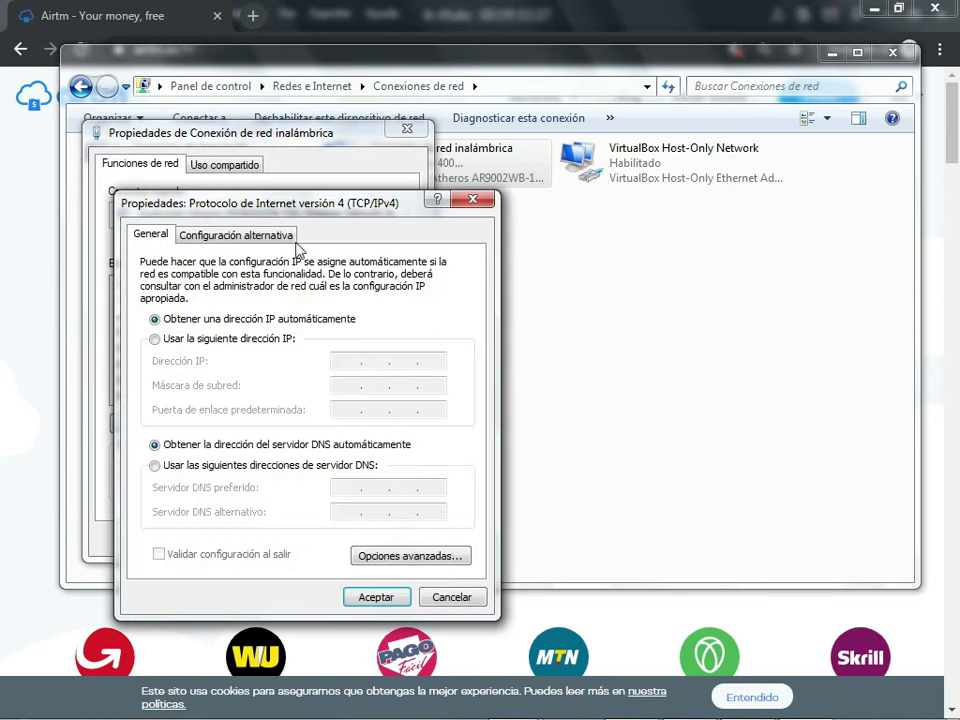
left_click_drag(352, 200, 556, 132)
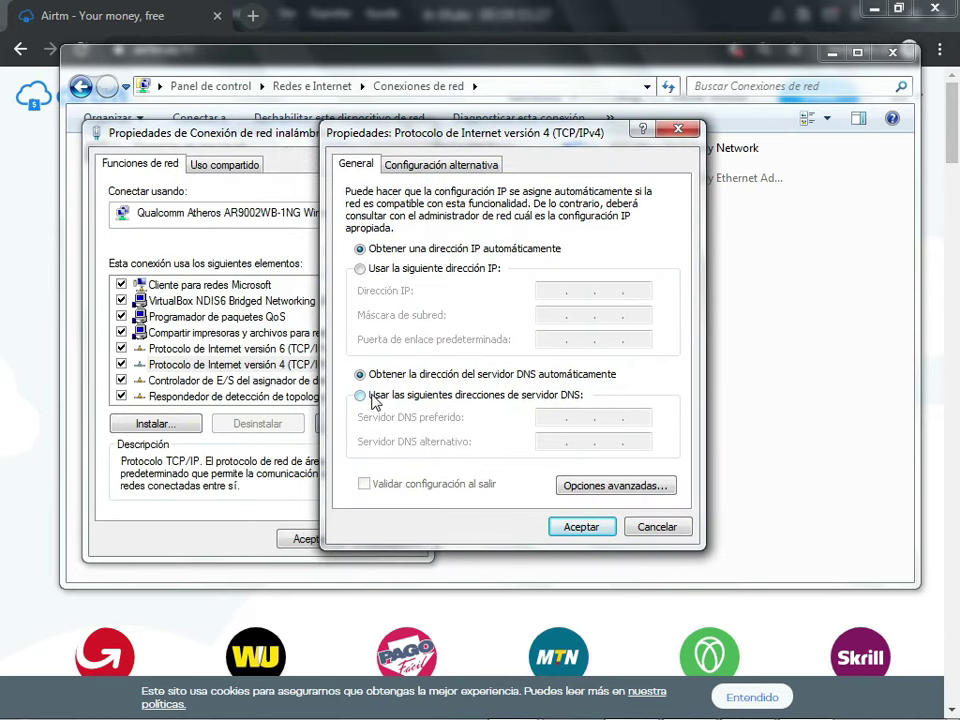
left_click(371, 397)
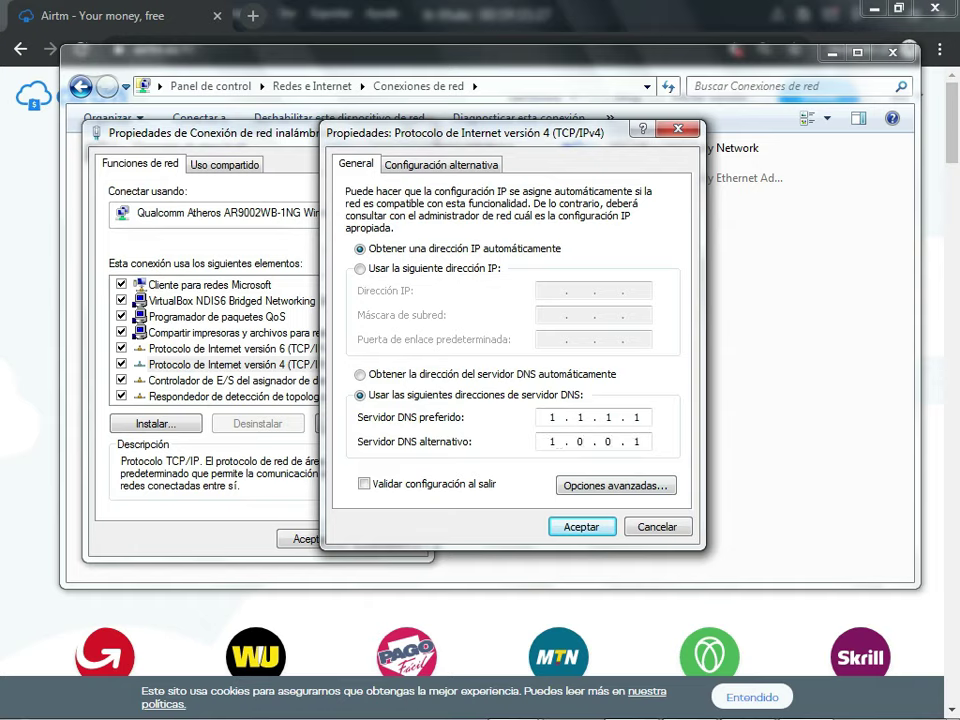
left_click(583, 526)
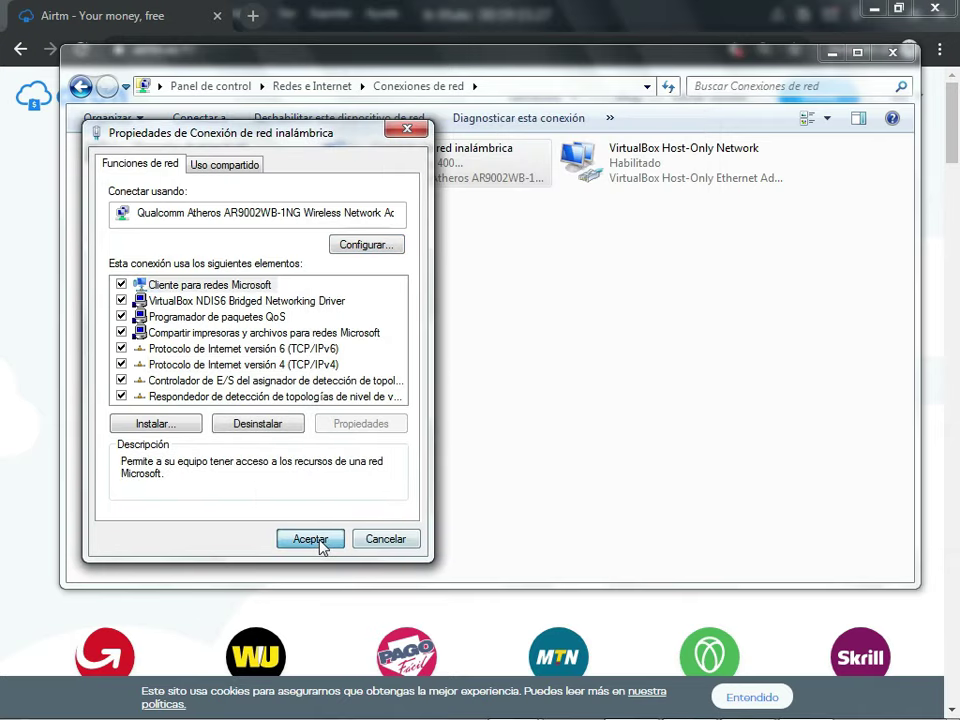
left_click(321, 541)
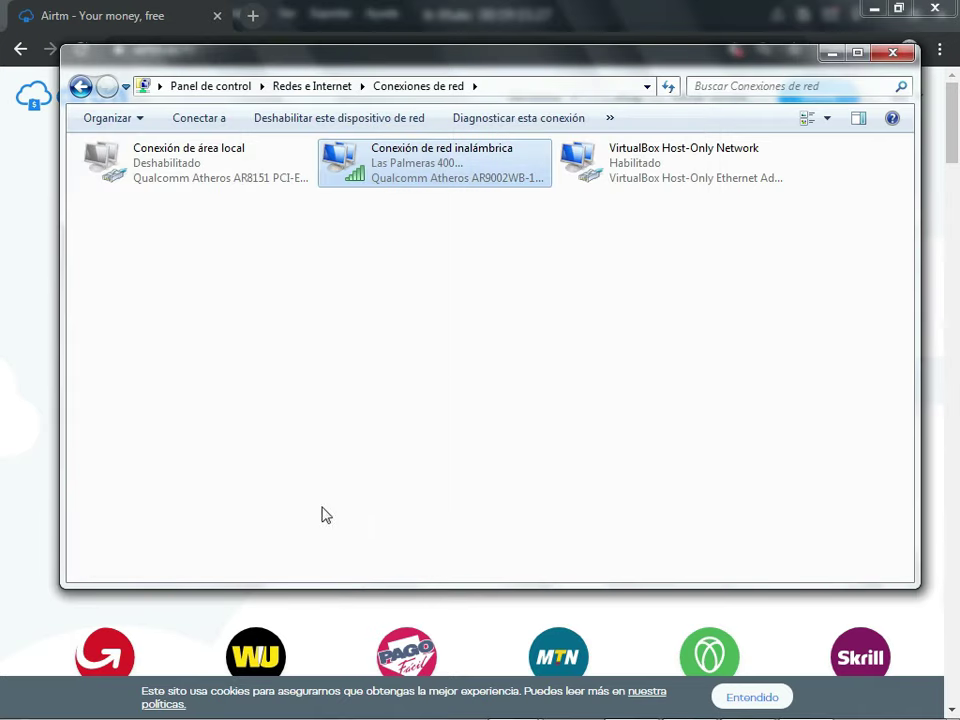
left_click(890, 53)
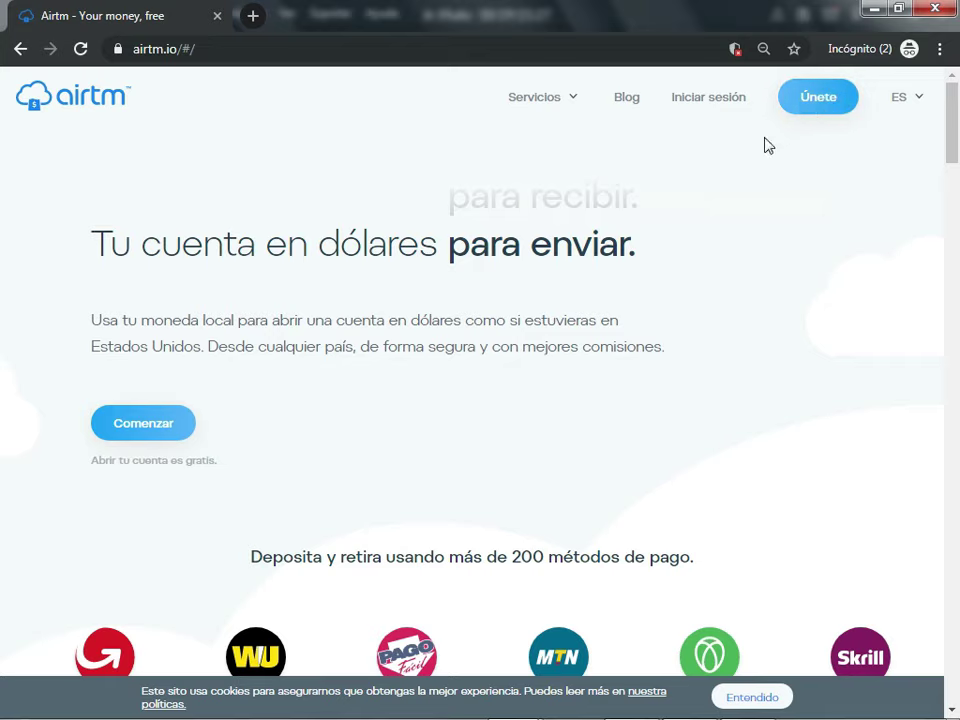
Step: Open the Airtm sign-up form (Únete) and zoom Chrome's page to 80%
left_click(818, 104)
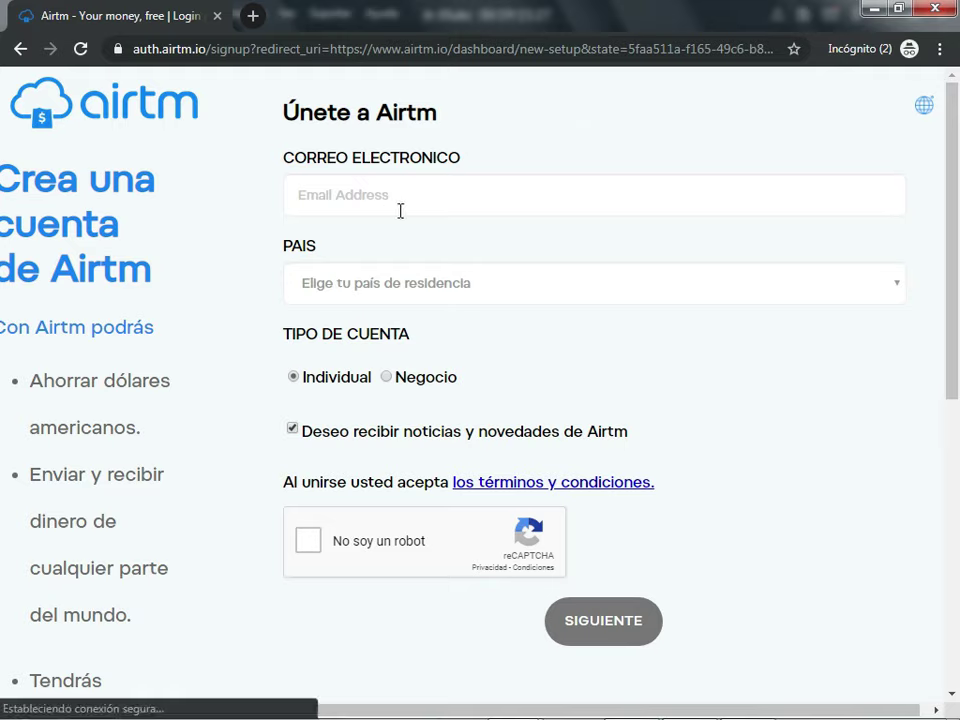
left_click(939, 49)
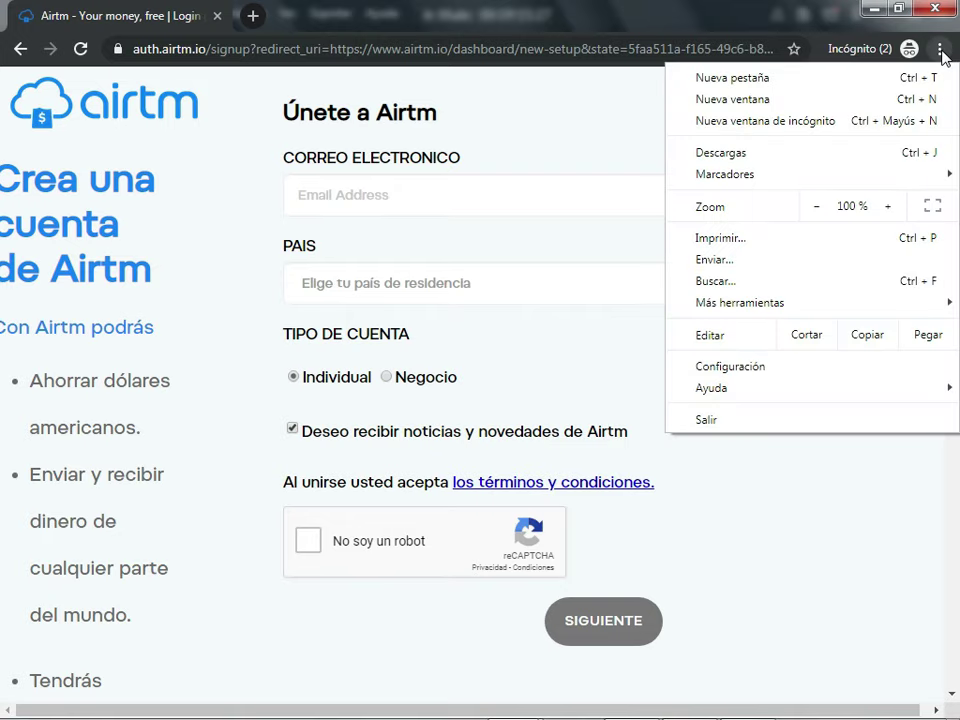
left_click(820, 210)
left_click(820, 210)
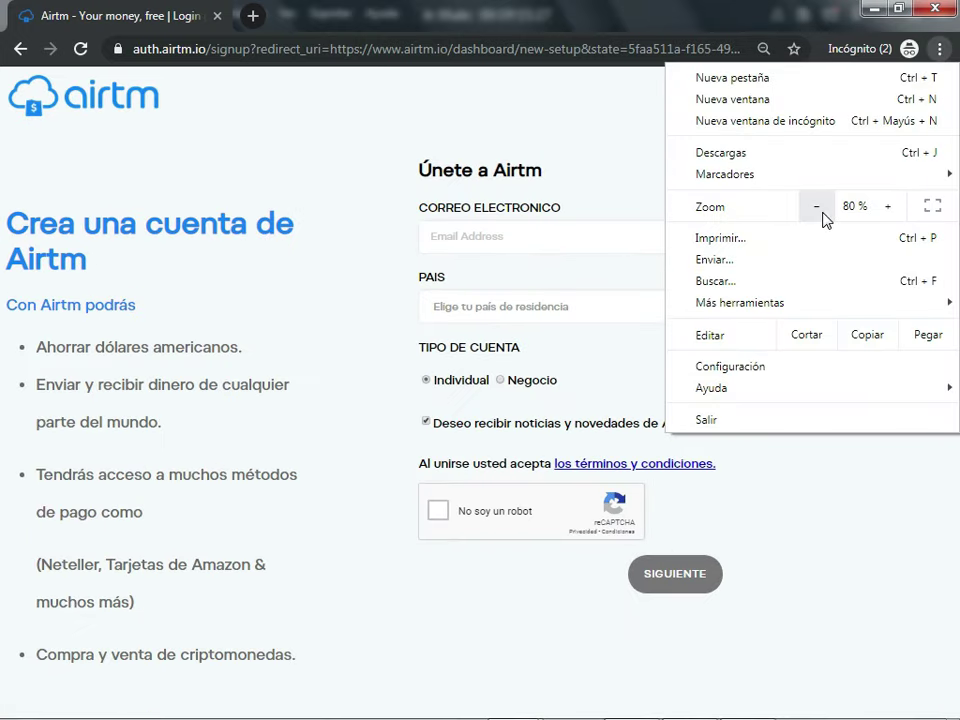
left_click(626, 171)
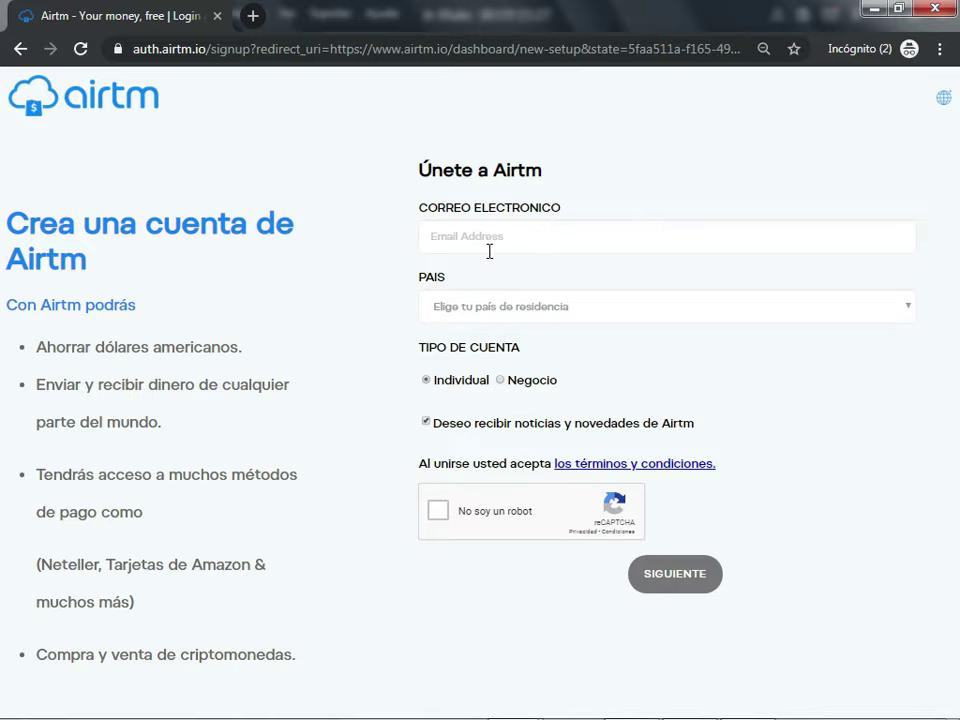
Step: Browse the country of residence list without choosing, then go to the account dashboard
left_click(548, 313)
left_click_drag(906, 358, 910, 425)
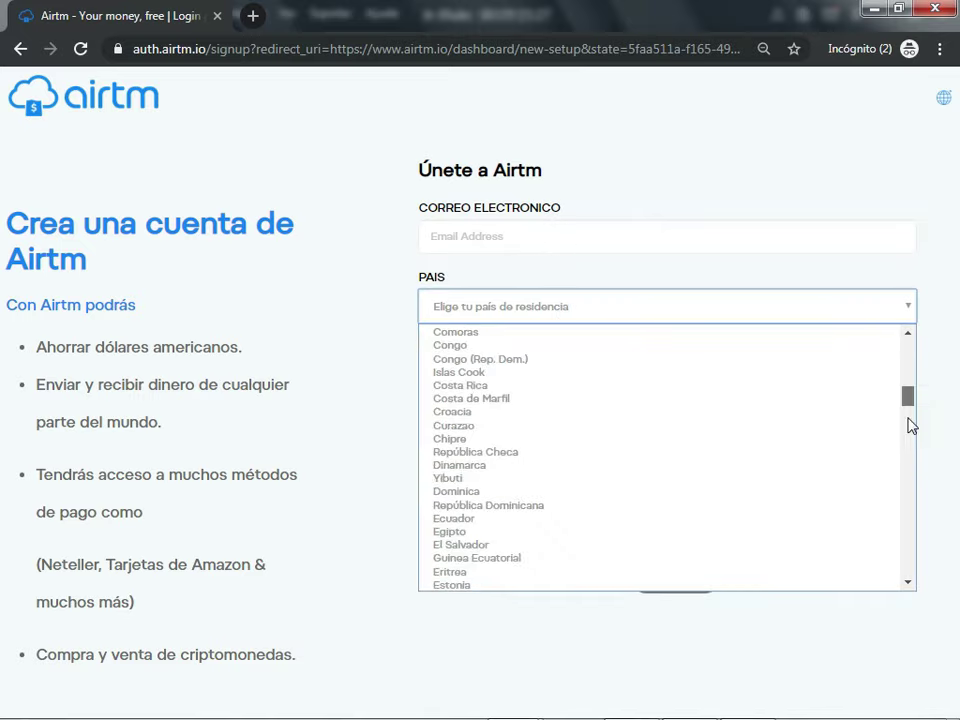
left_click(397, 277)
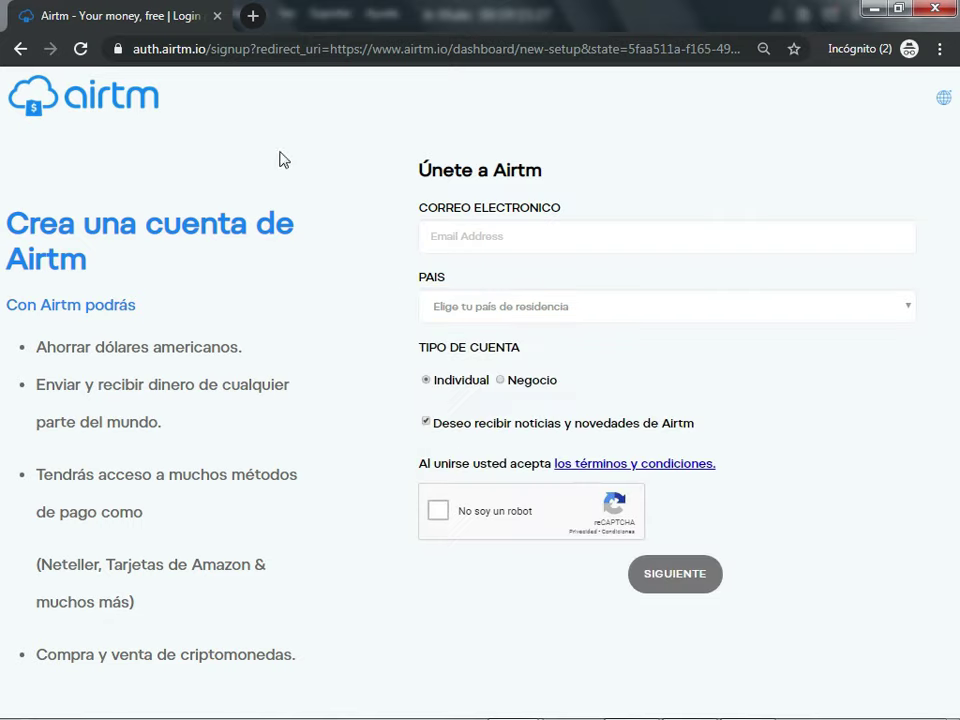
left_click(122, 108)
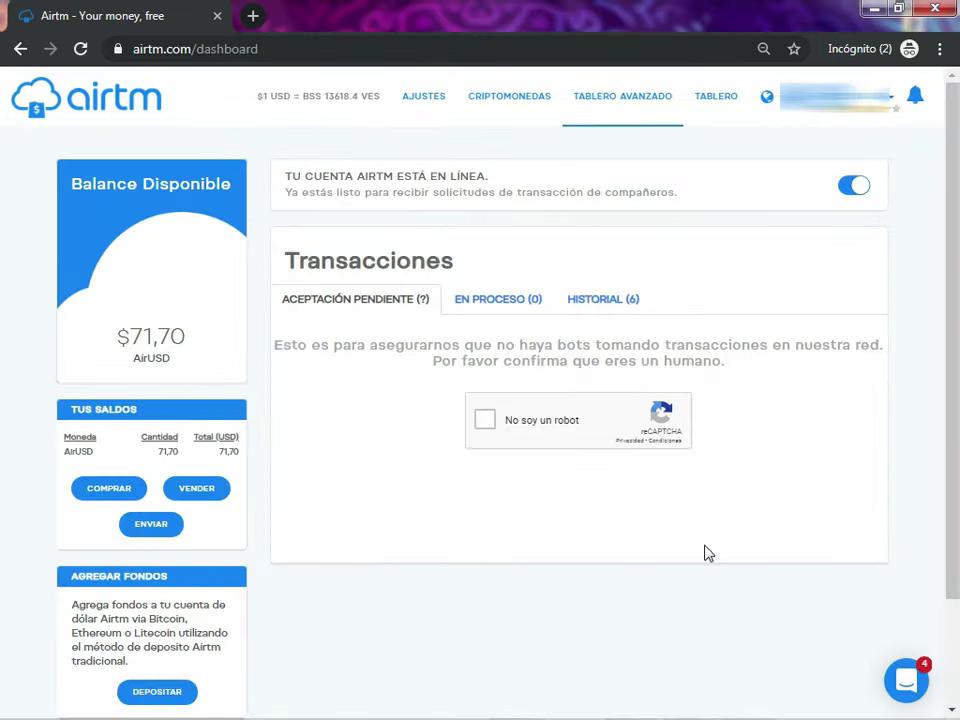
Step: From TABLERO, check the account menu and open the ENVIAR send-money form in USD
left_click(716, 100)
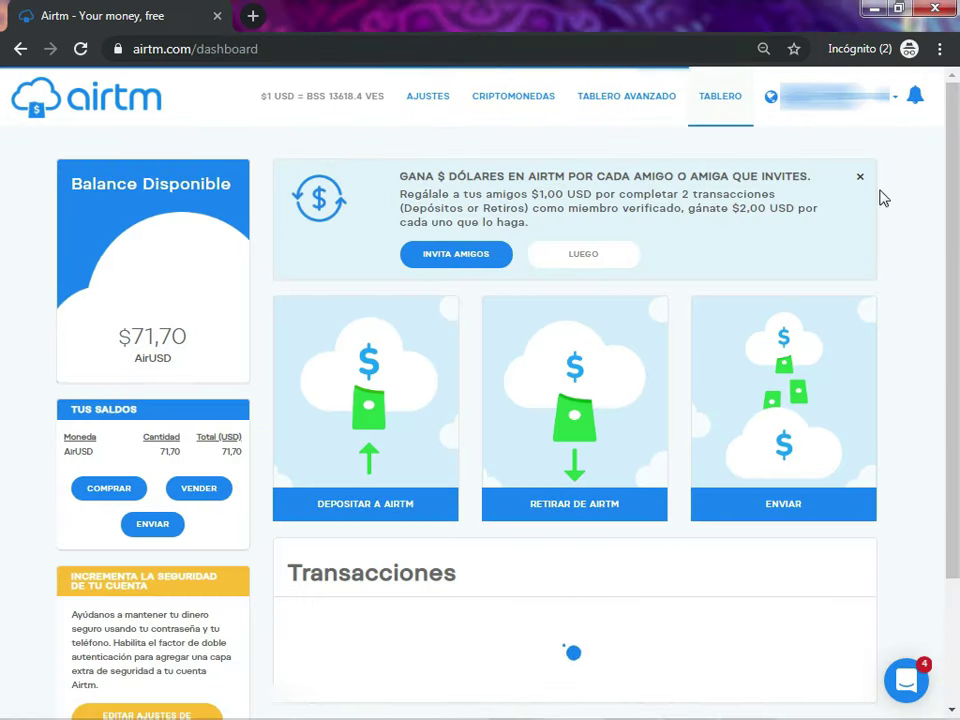
left_click(893, 110)
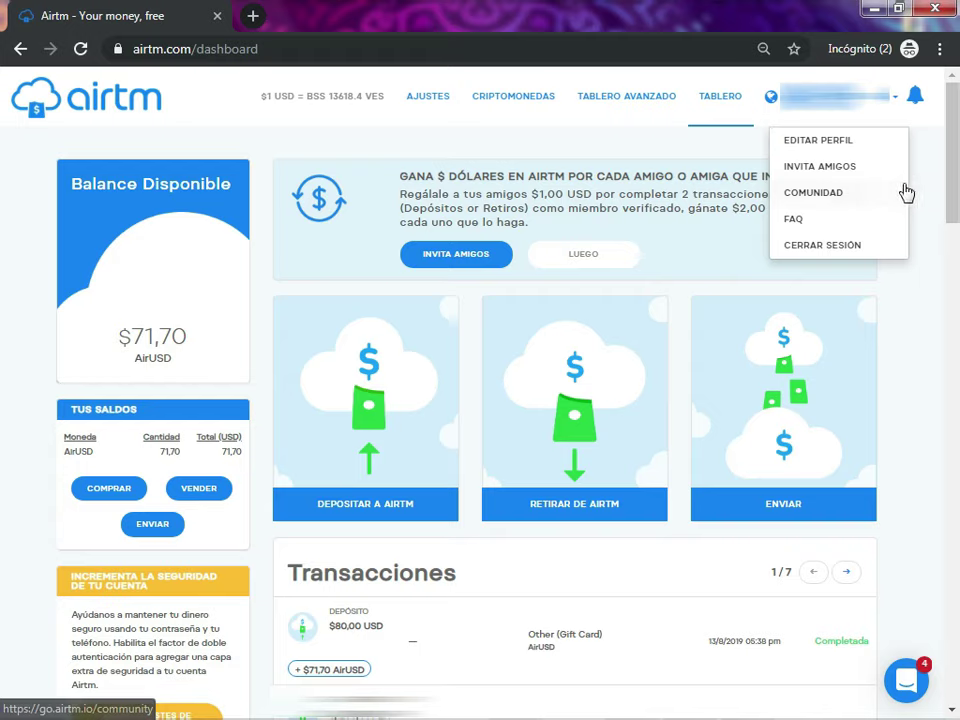
left_click(924, 195)
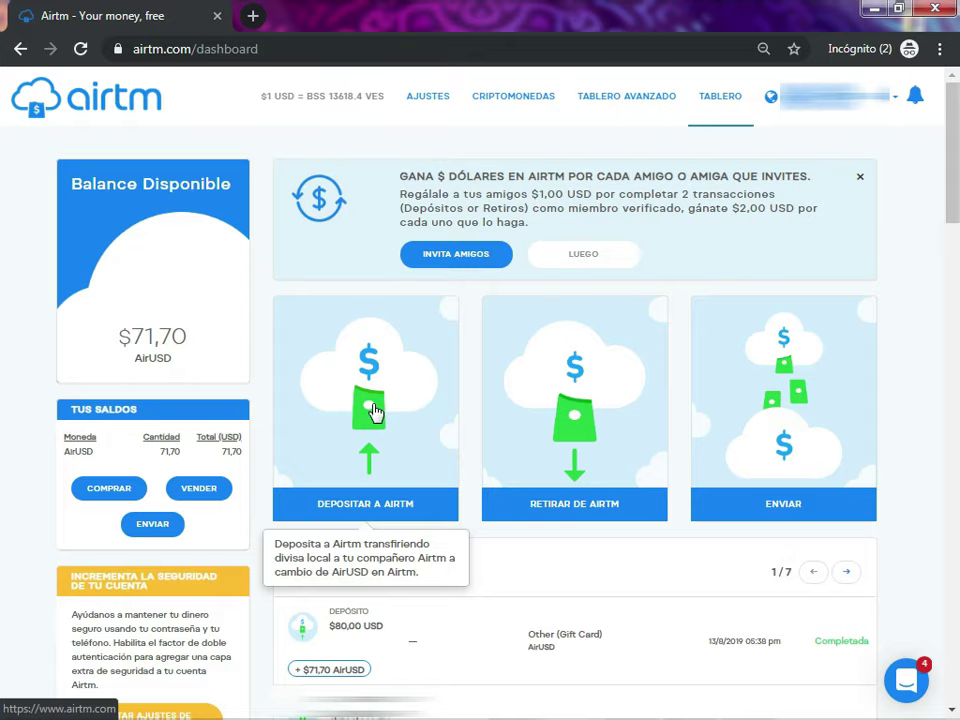
left_click(783, 414)
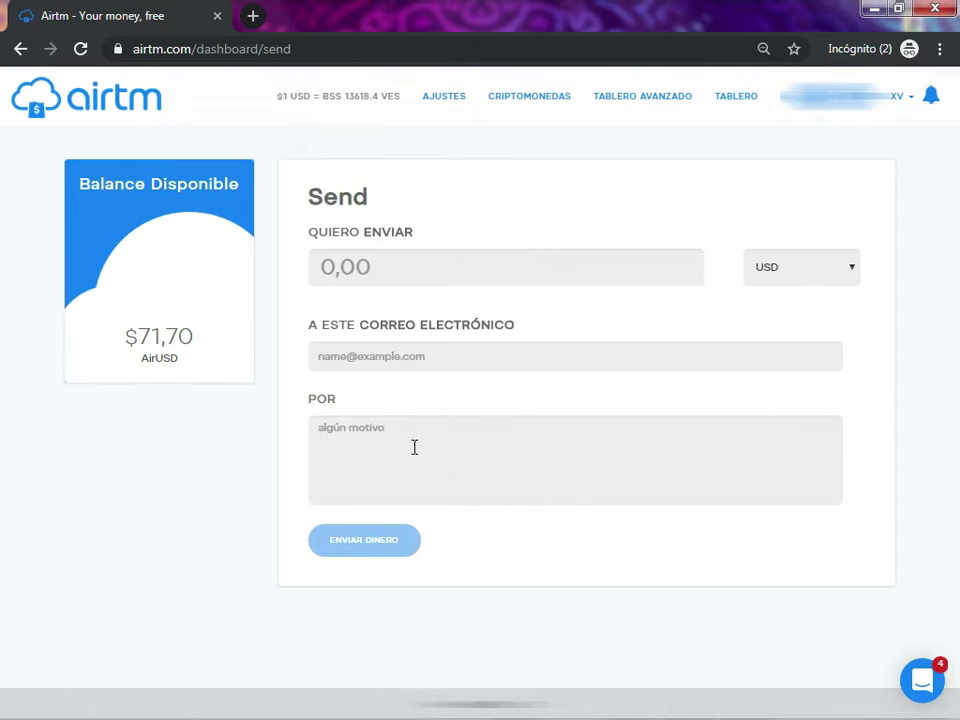
Step: Return from the Send page to the TABLERO dashboard
left_click(736, 100)
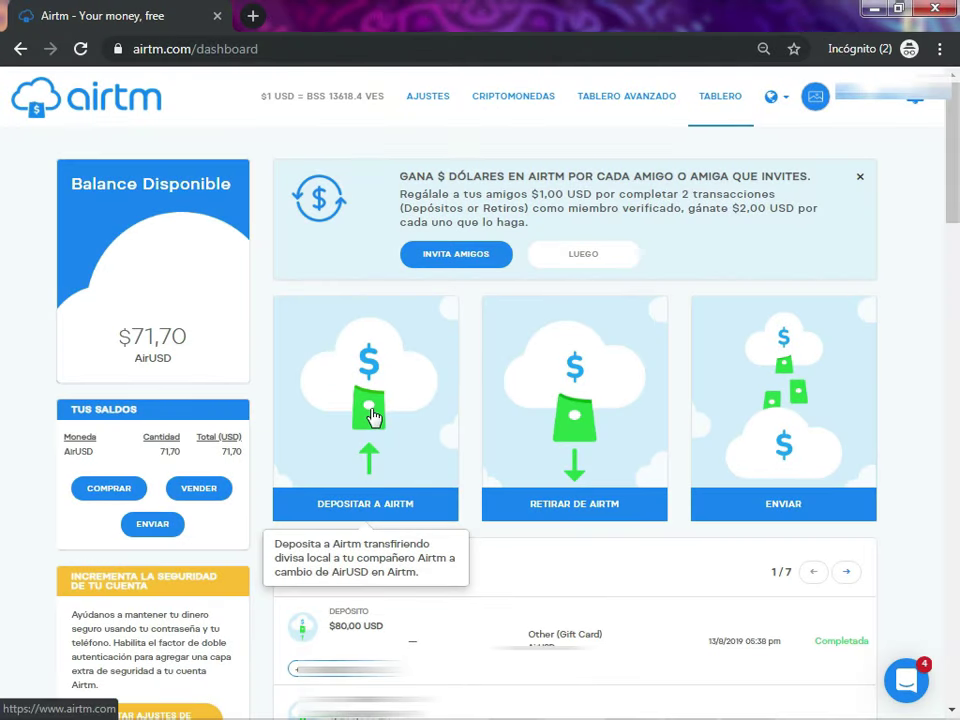
Step: Start a deposit via Tarjeta de Regalo > Otro and enter an amount of 80
left_click(371, 416)
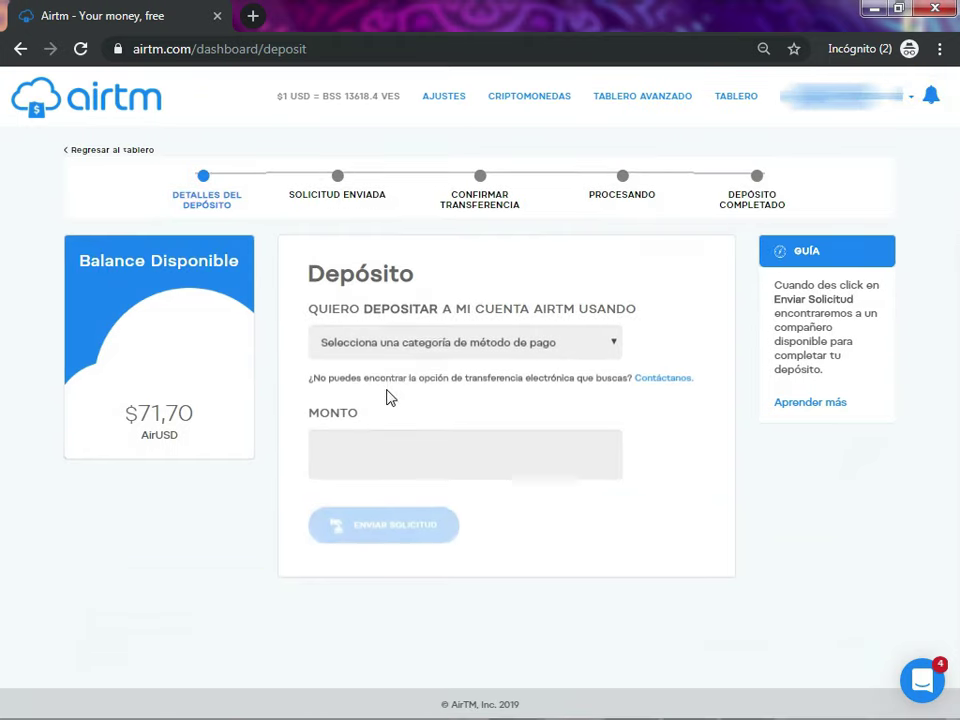
left_click(462, 355)
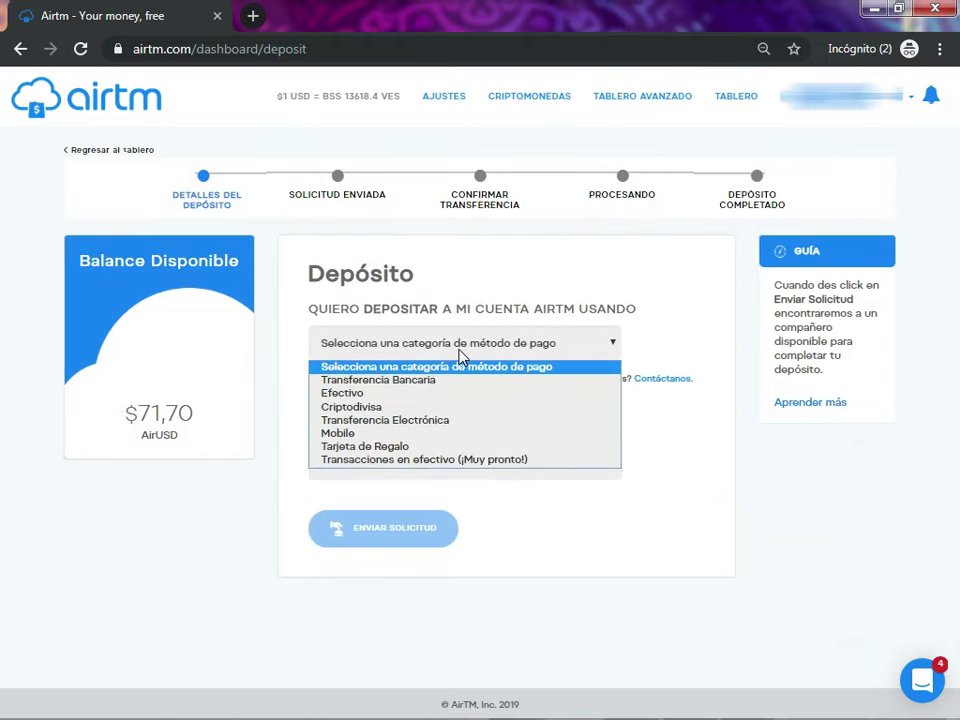
left_click(416, 448)
left_click(443, 392)
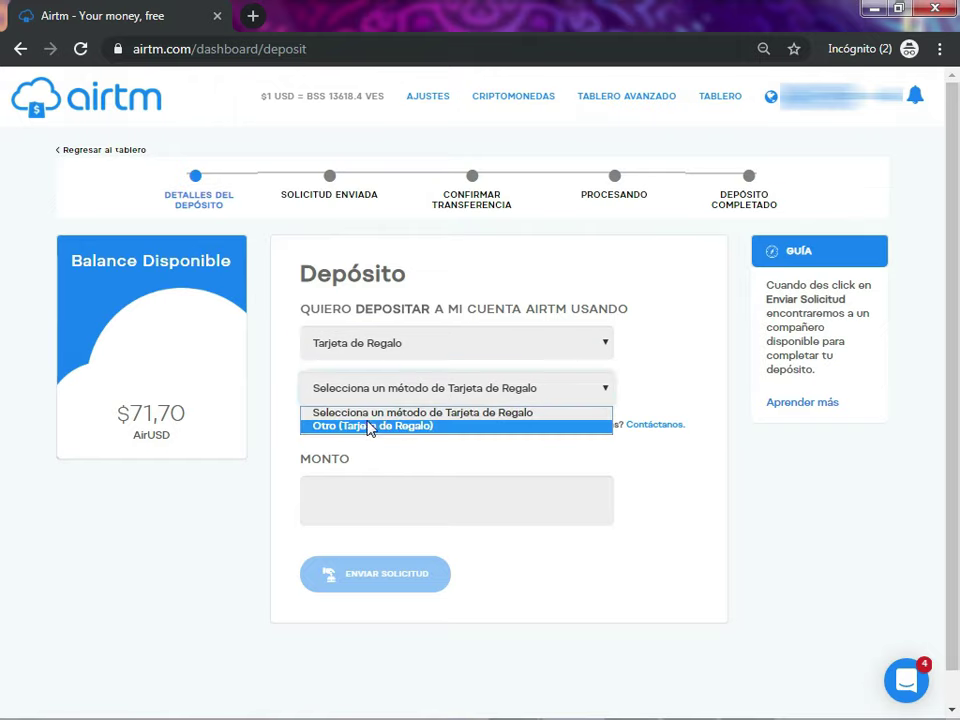
left_click(376, 426)
scroll(433, 440, "down", 1)
left_click(431, 410)
type("800")
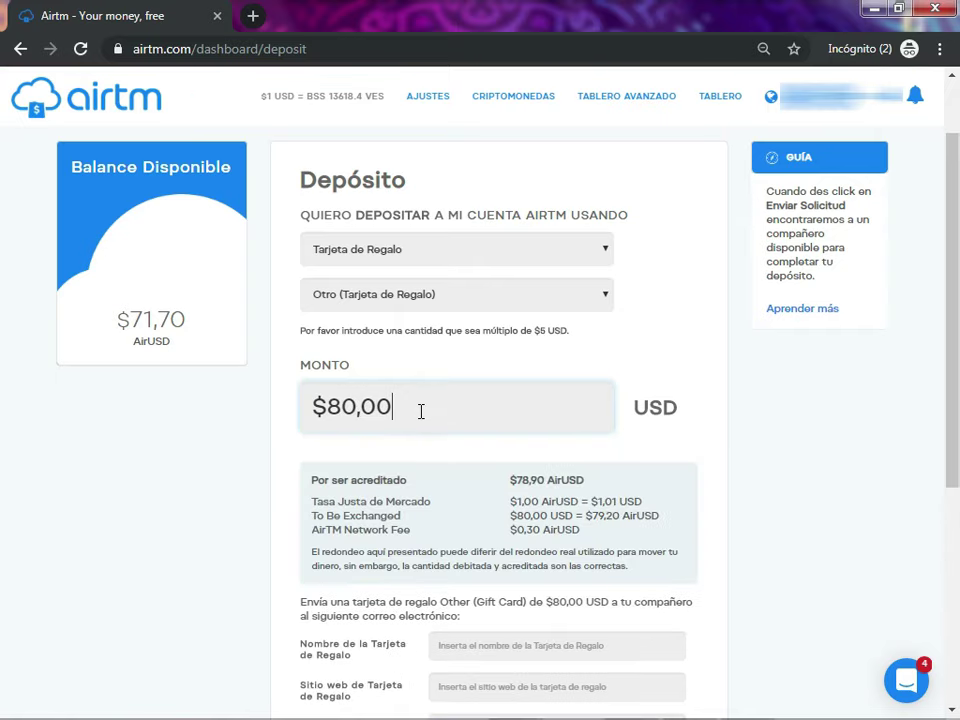
scroll(440, 437, "down", 1)
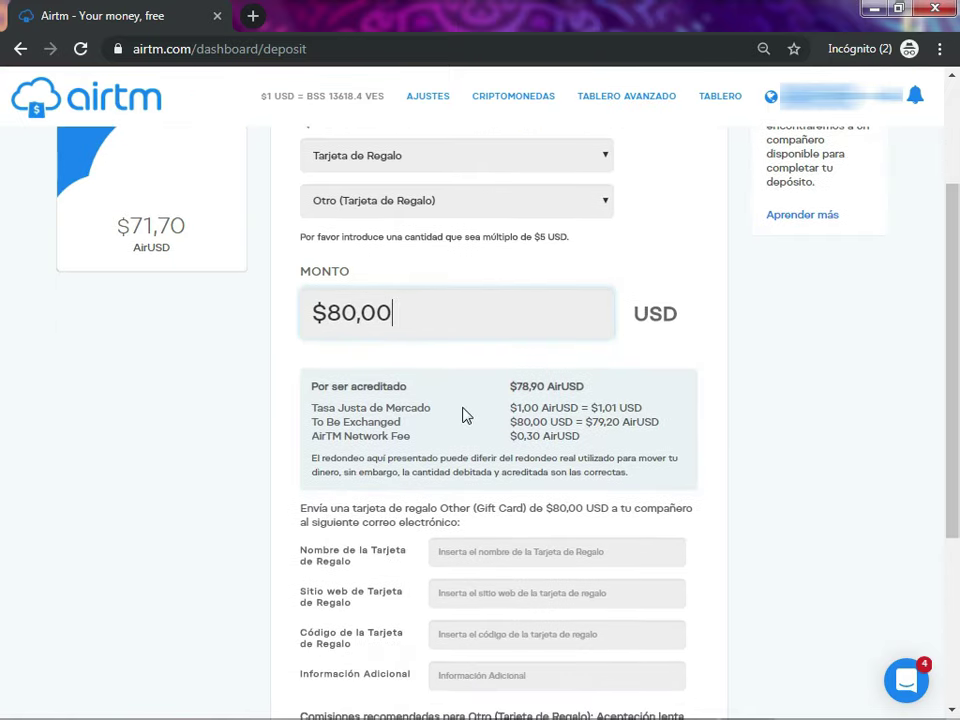
scroll(462, 425, "down", 1)
left_click(467, 455)
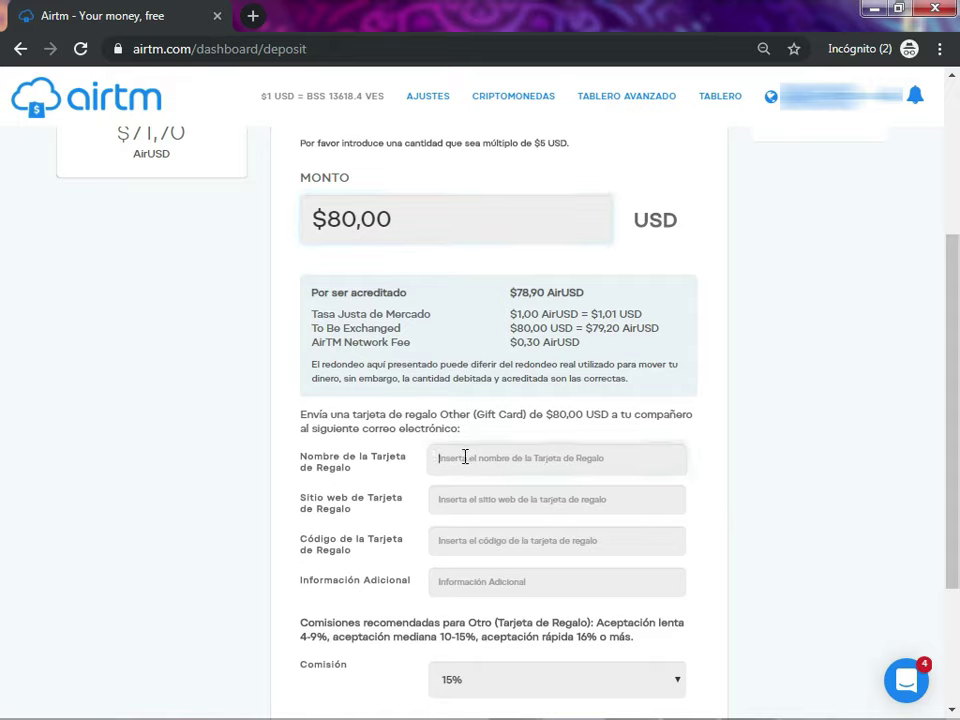
type("Amazon Gift Card")
left_click(470, 495)
type("www")
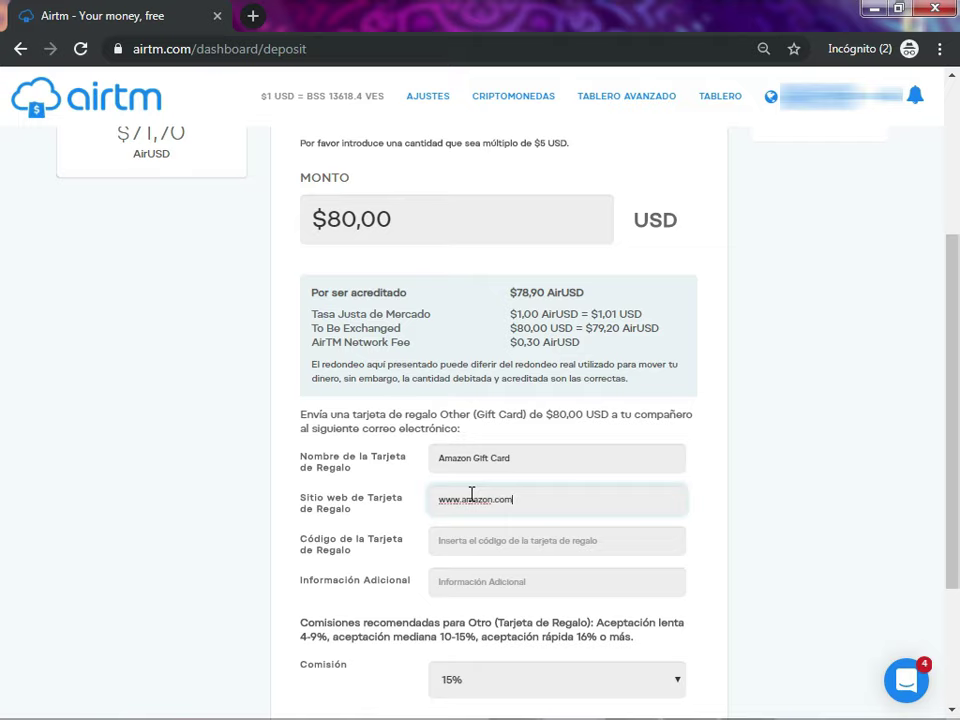
type(".amazon.com")
left_click(437, 540)
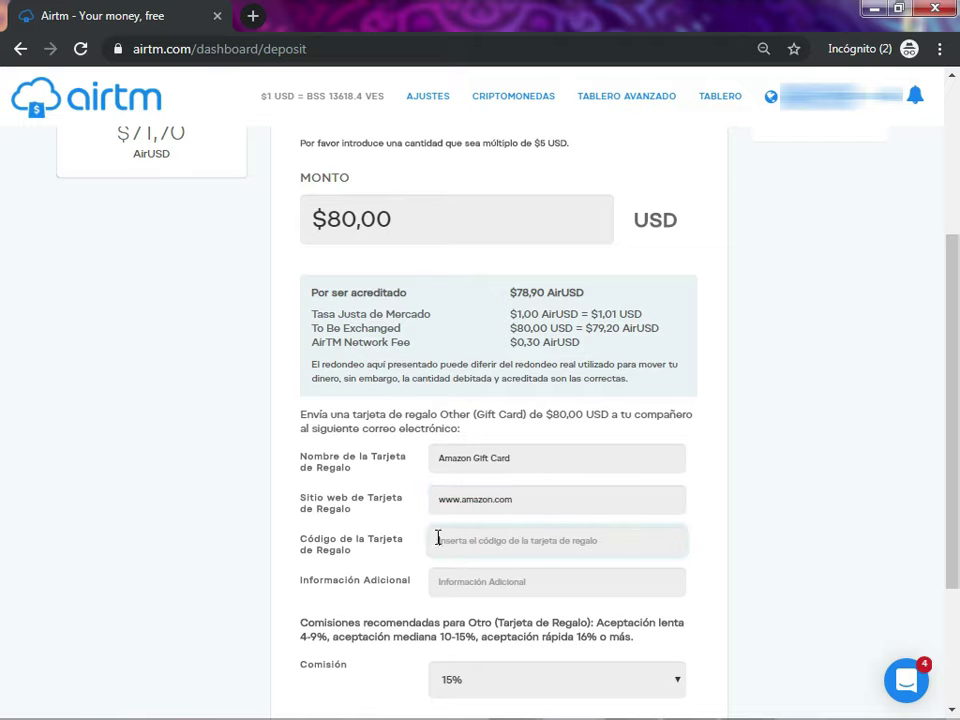
Step: Enter the gift card code and an additional information note
scroll(420, 553, "down", 1)
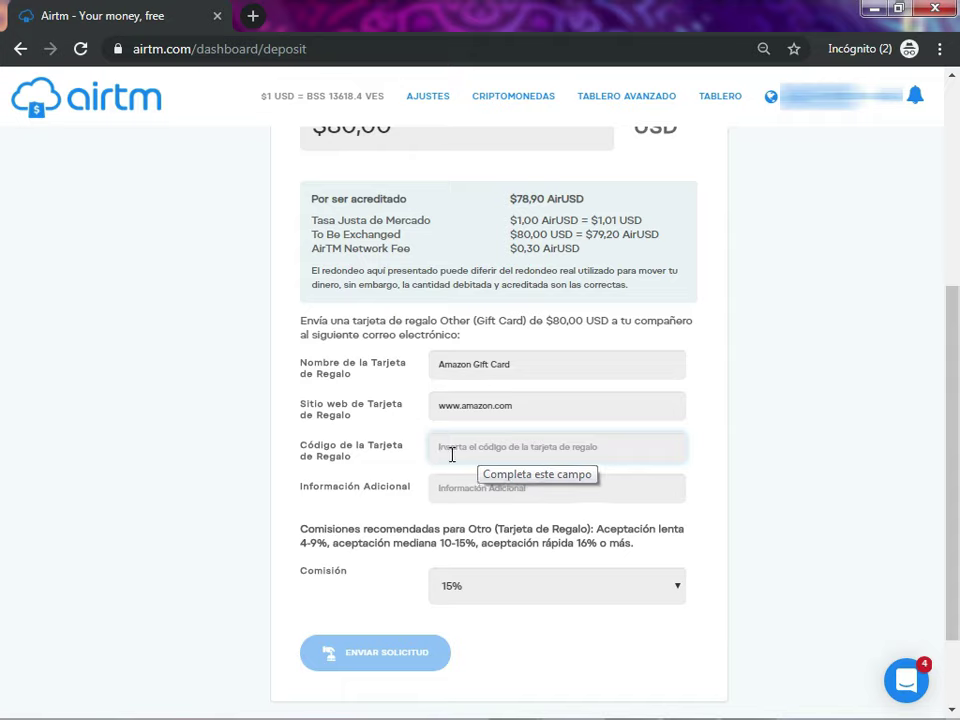
type("z")
left_click(475, 487)
type("U")
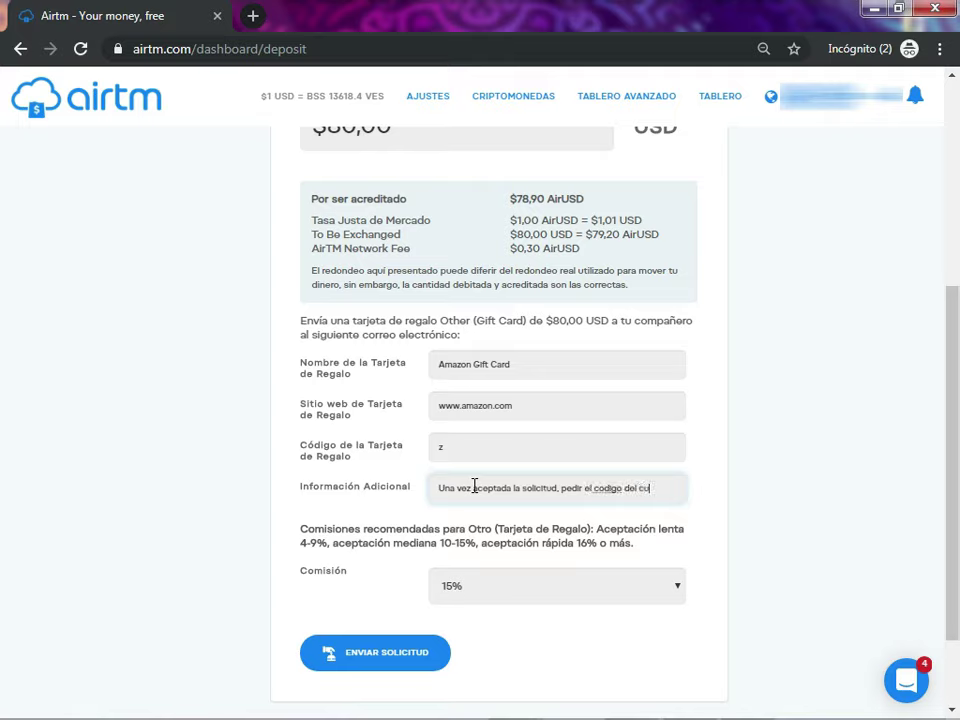
type("or el chat")
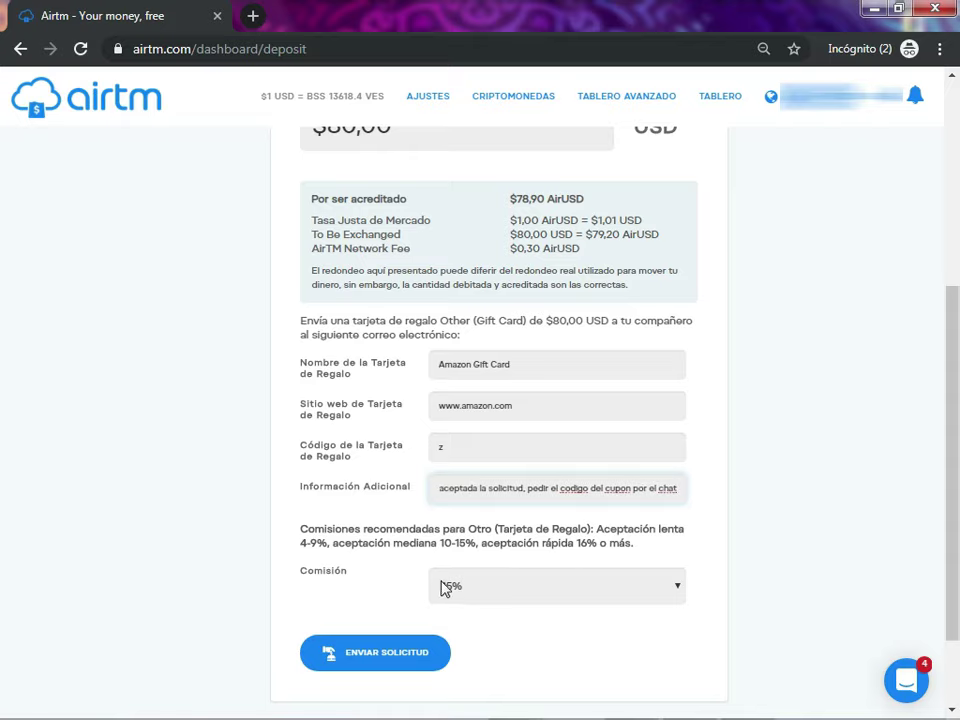
scroll(763, 440, "down", 2)
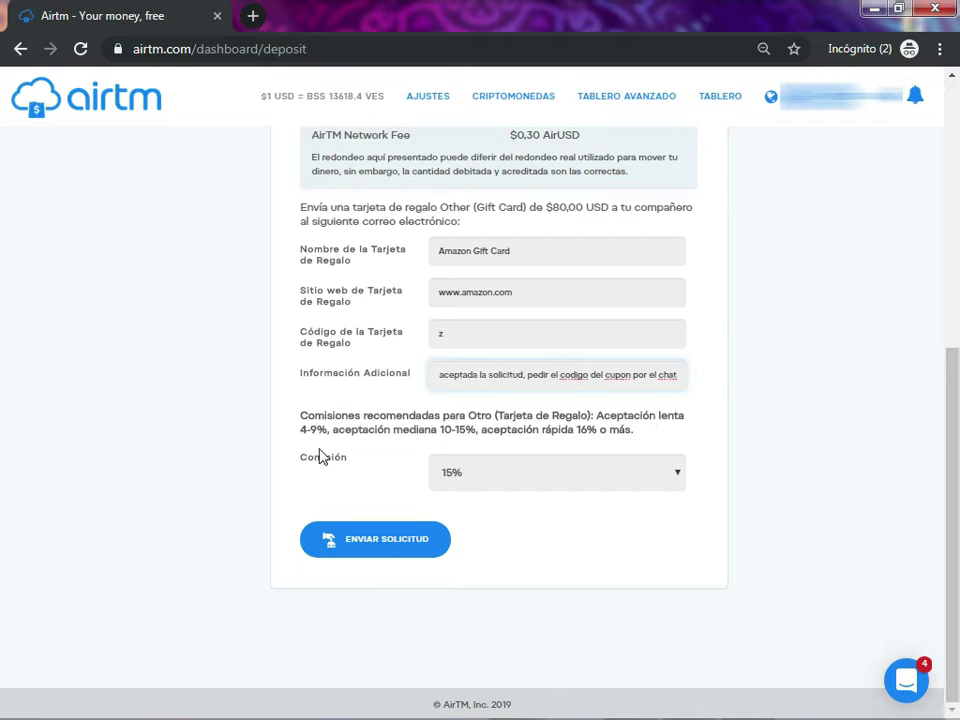
left_click_drag(297, 458, 349, 459)
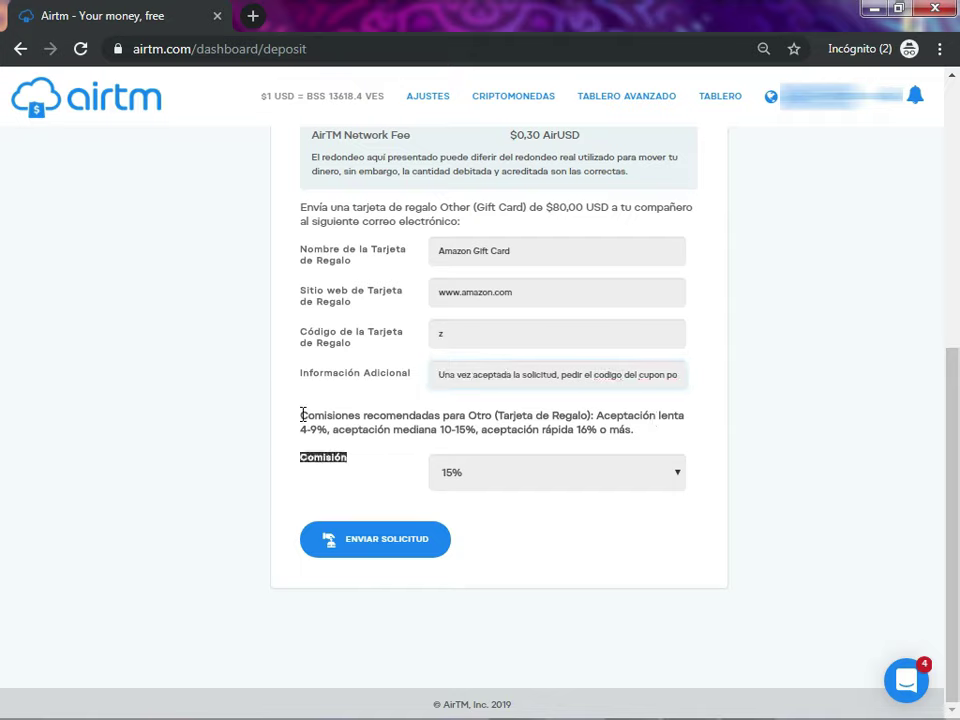
Step: Lower the commission from 15% to 10% and submit the $80 deposit request
left_click_drag(302, 414, 651, 436)
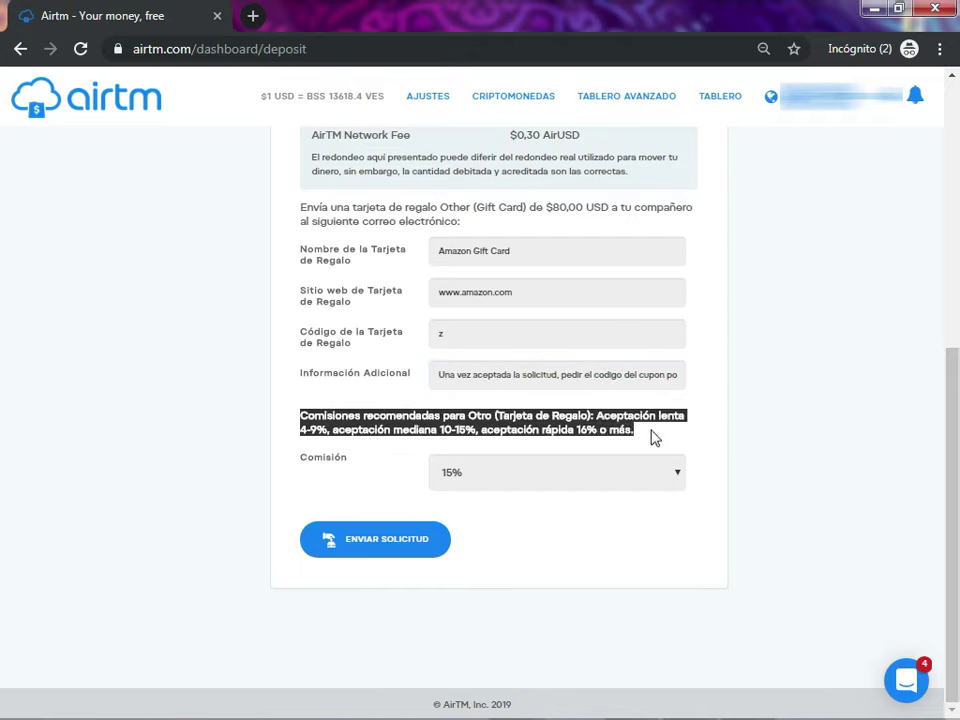
left_click(400, 457)
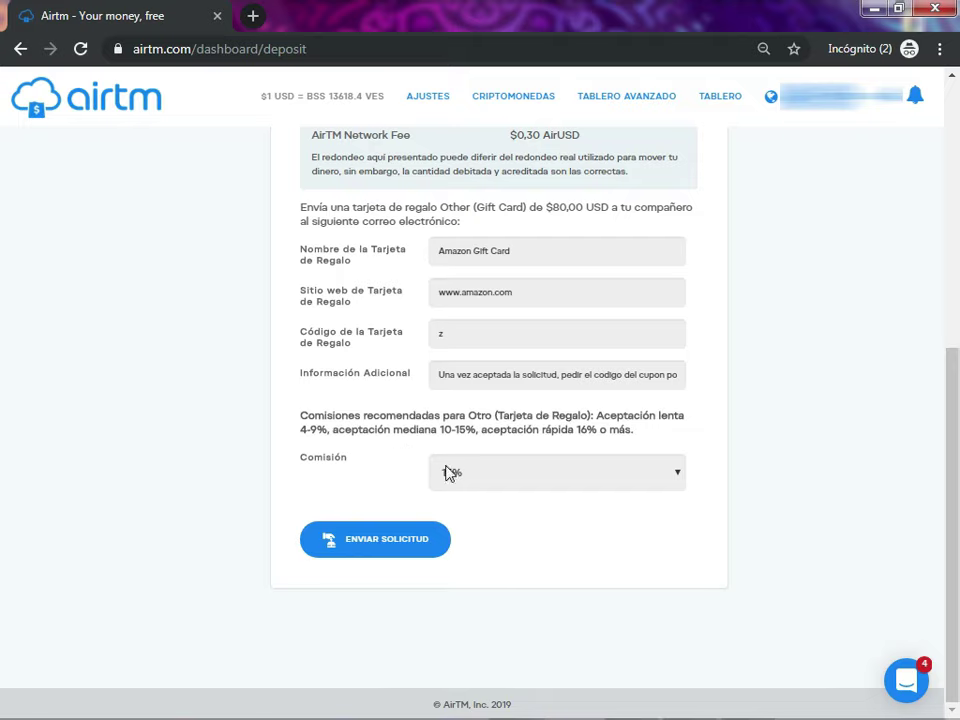
left_click(581, 476)
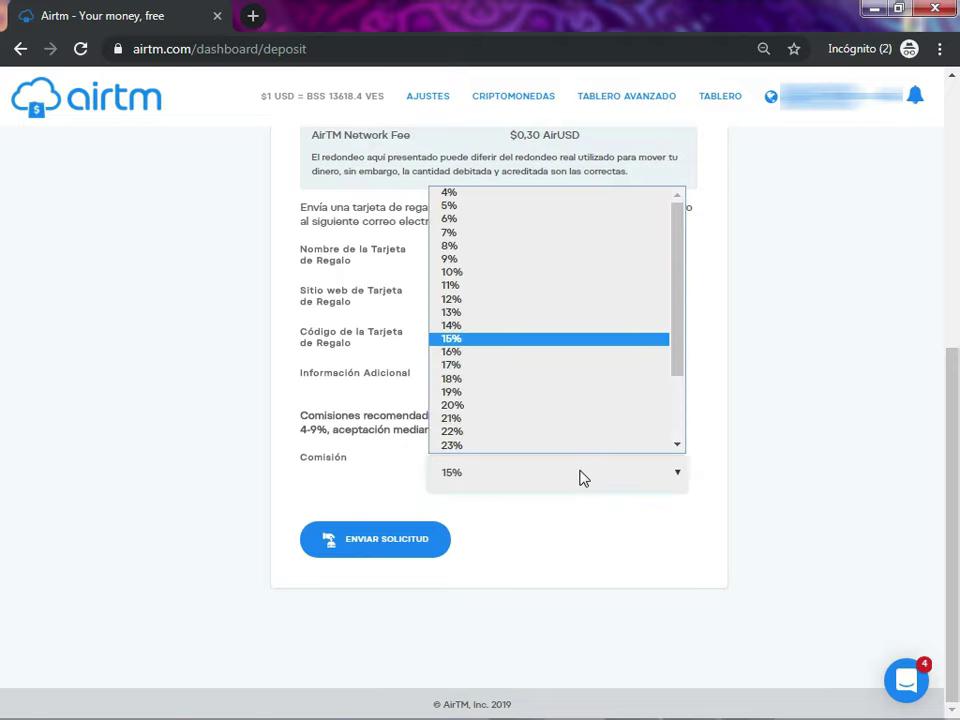
scroll(630, 380, "down", 1)
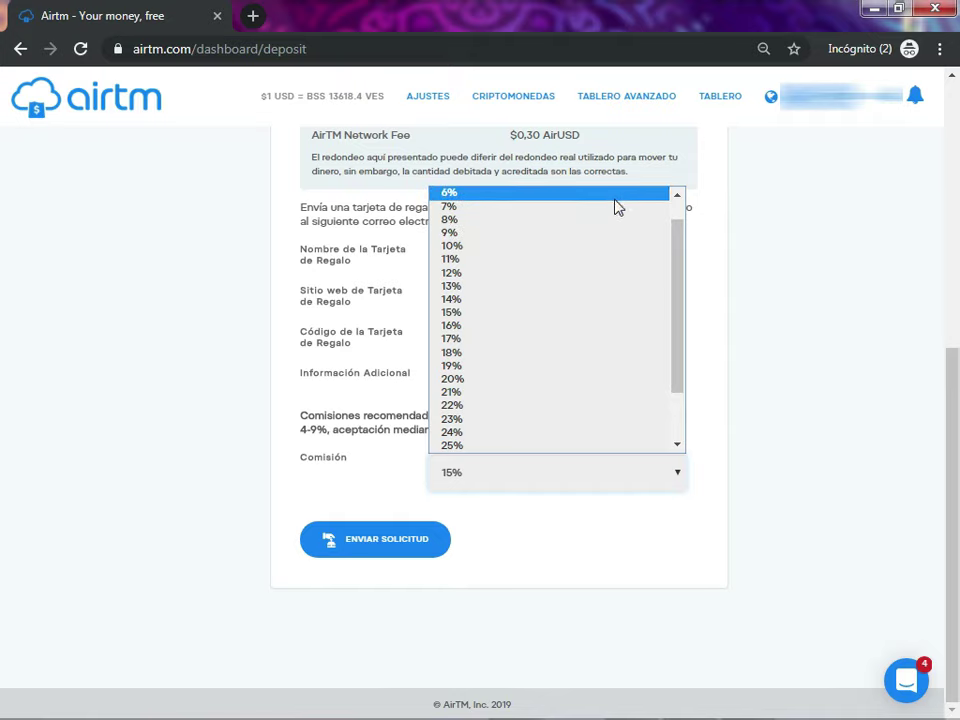
scroll(616, 208, "up", 1)
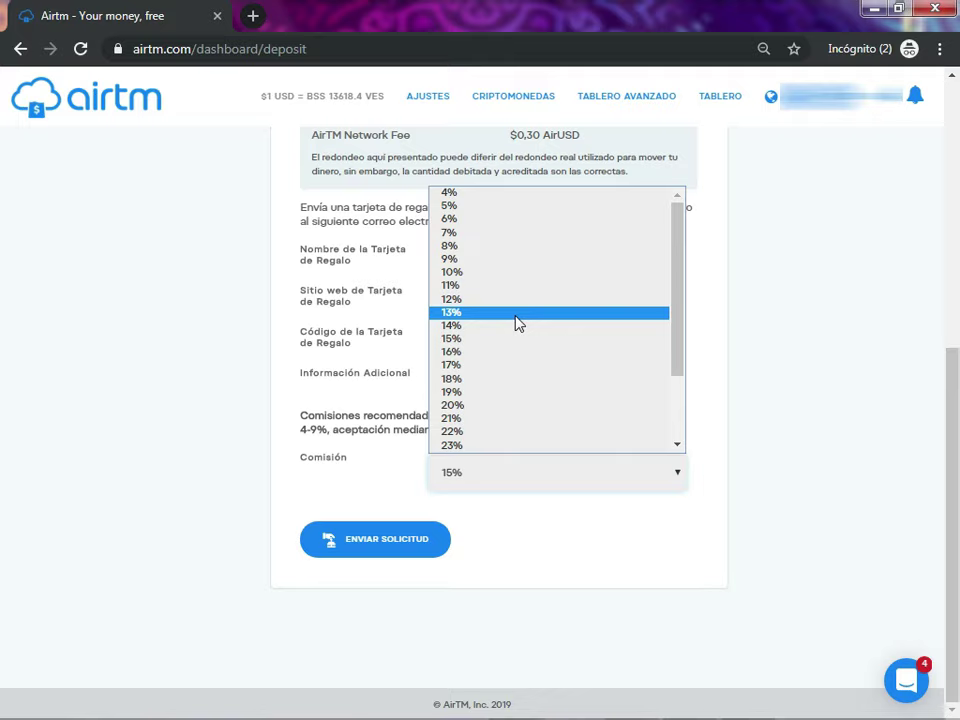
left_click(467, 277)
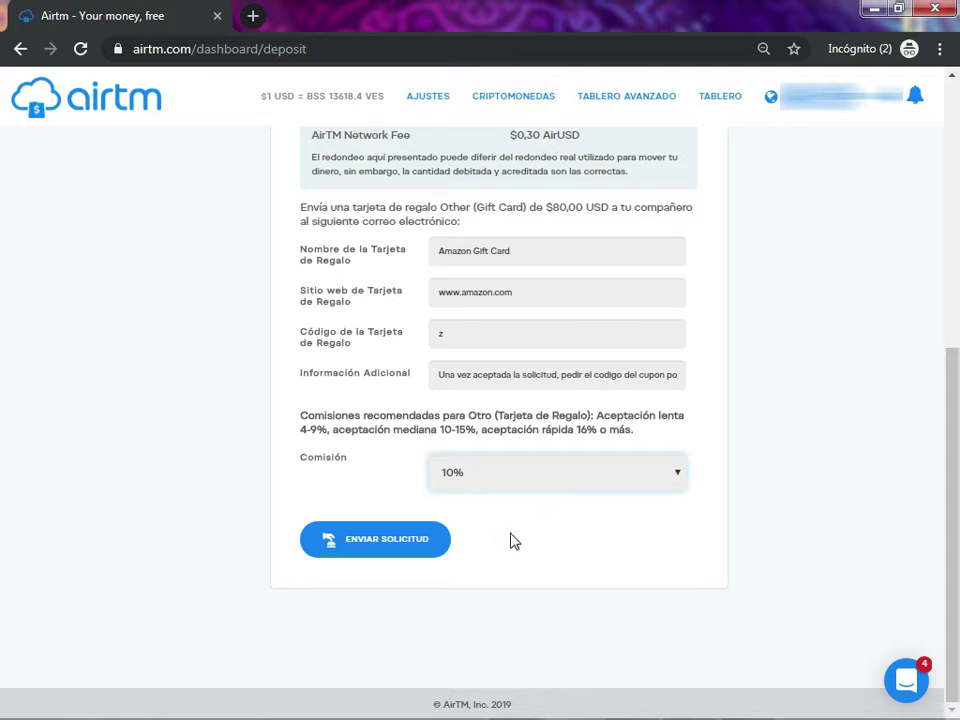
left_click(428, 553)
left_click(418, 540)
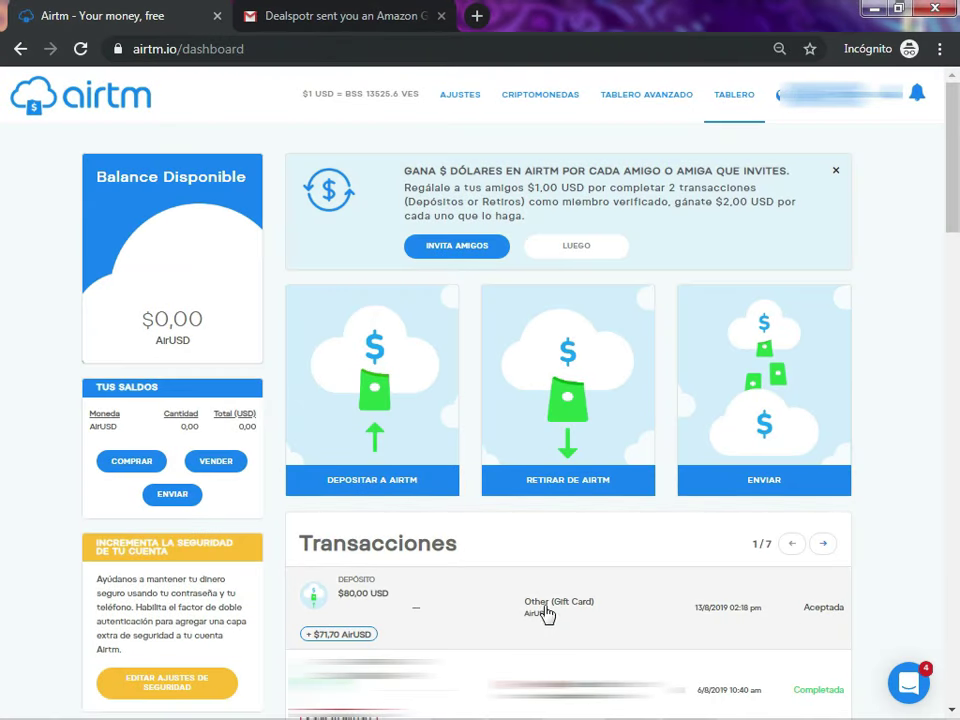
Step: Open the $80 deposit's chat and send the first claim code for 50$
left_click(465, 606)
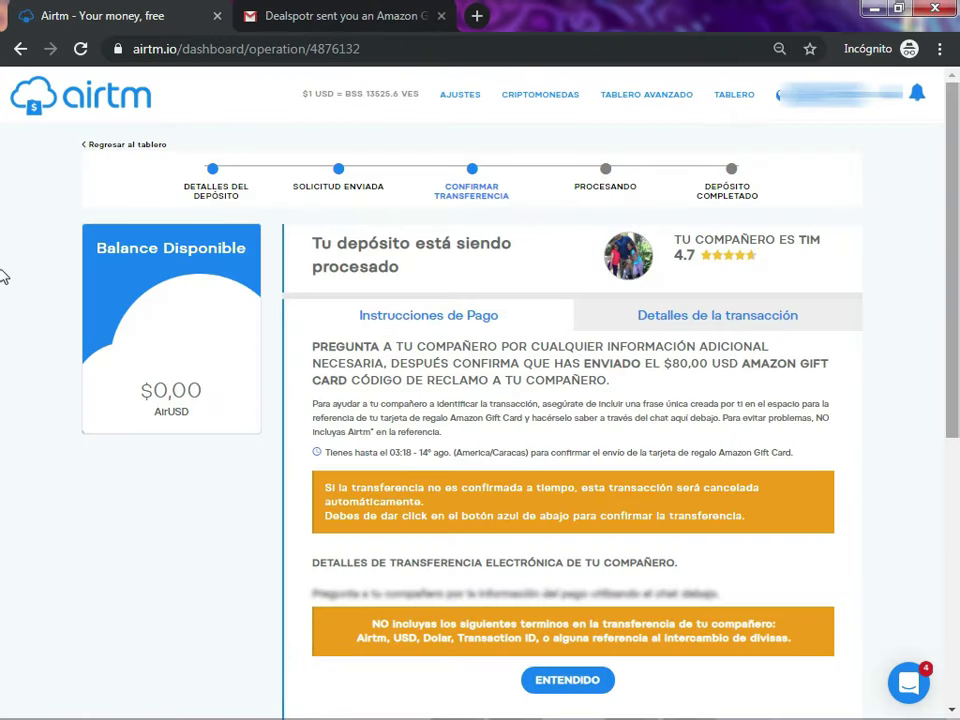
scroll(4, 380, "down", 5)
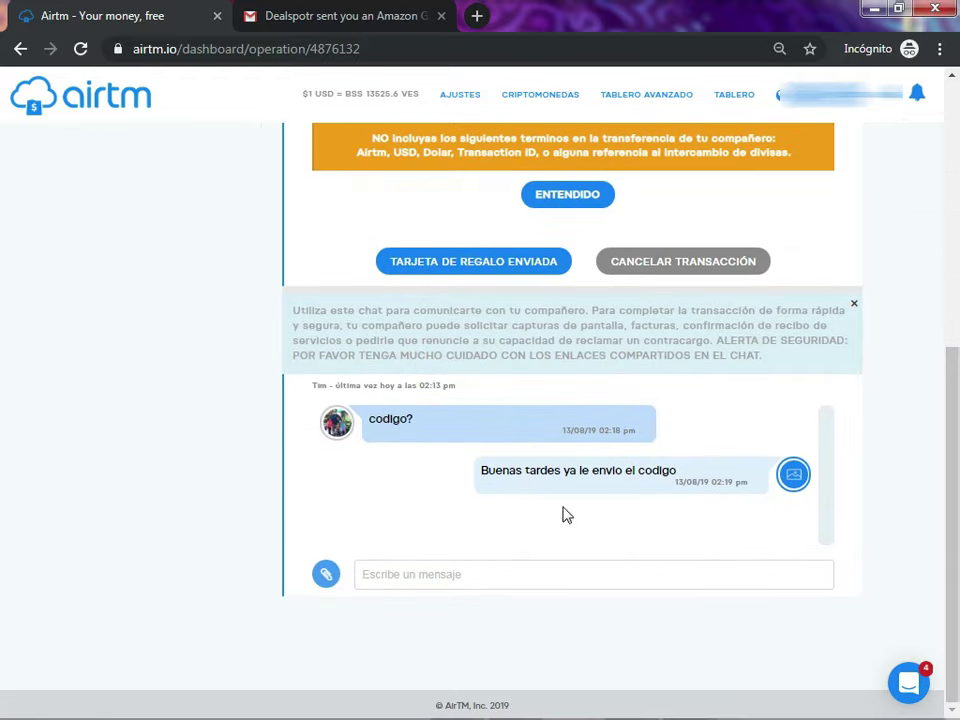
left_click(533, 575)
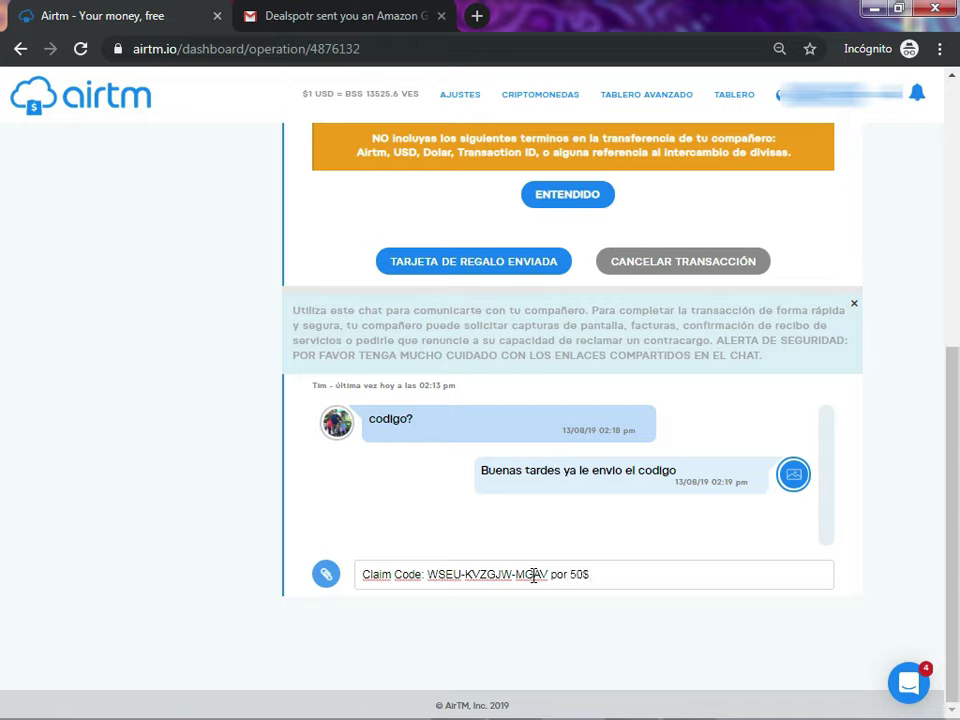
key("Return")
Step: Copy the second Amazon claim code from Gmail and send it in chat with 'por 30$'
left_click(366, 18)
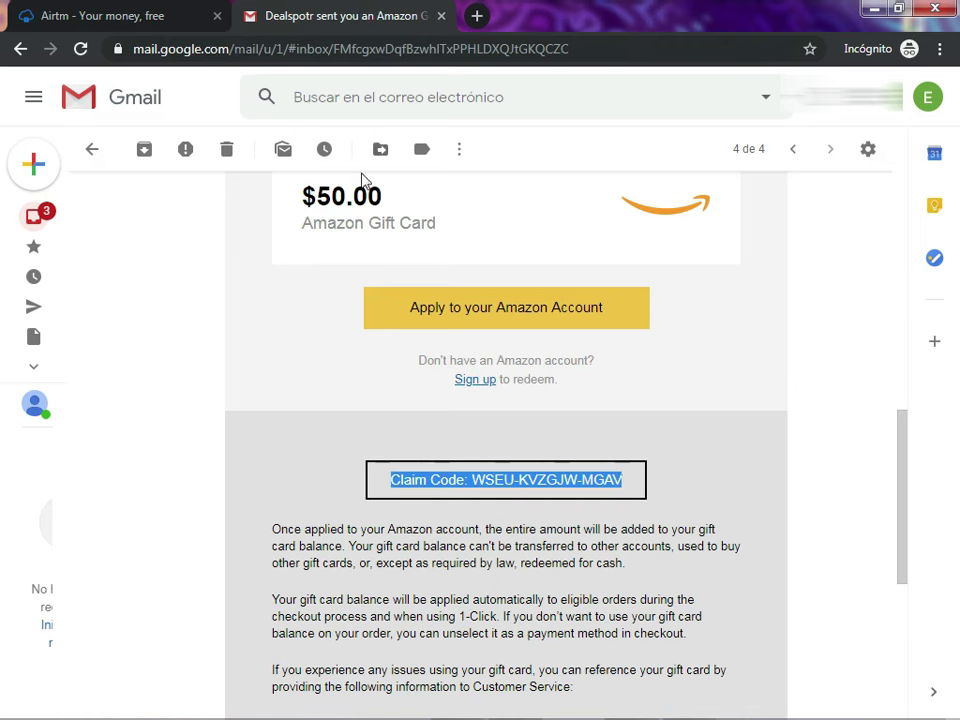
left_click(92, 149)
left_click(202, 243)
scroll(409, 395, "down", 4)
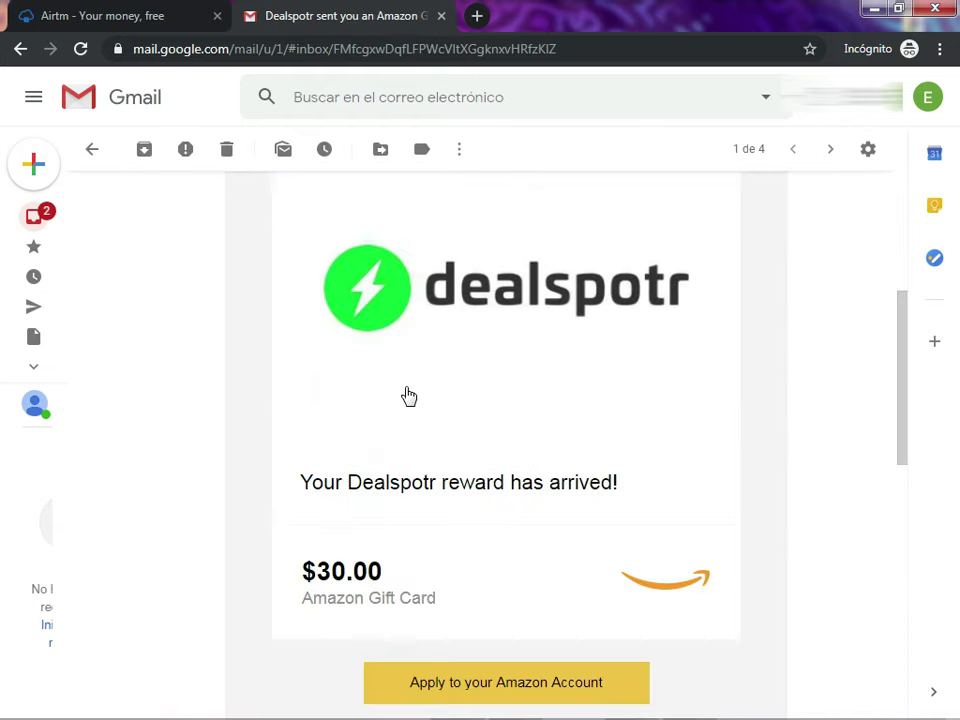
scroll(409, 395, "down", 3)
left_click_drag(628, 574, 647, 586)
key("ctrl+c")
left_click(199, 12)
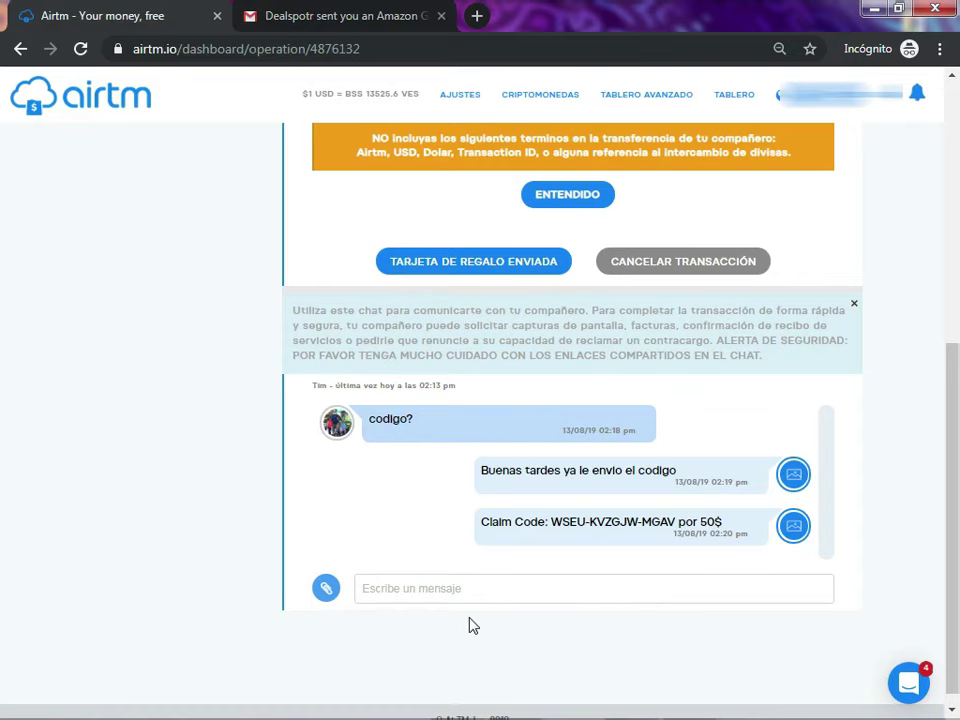
key("ctrl+v")
type("por ")
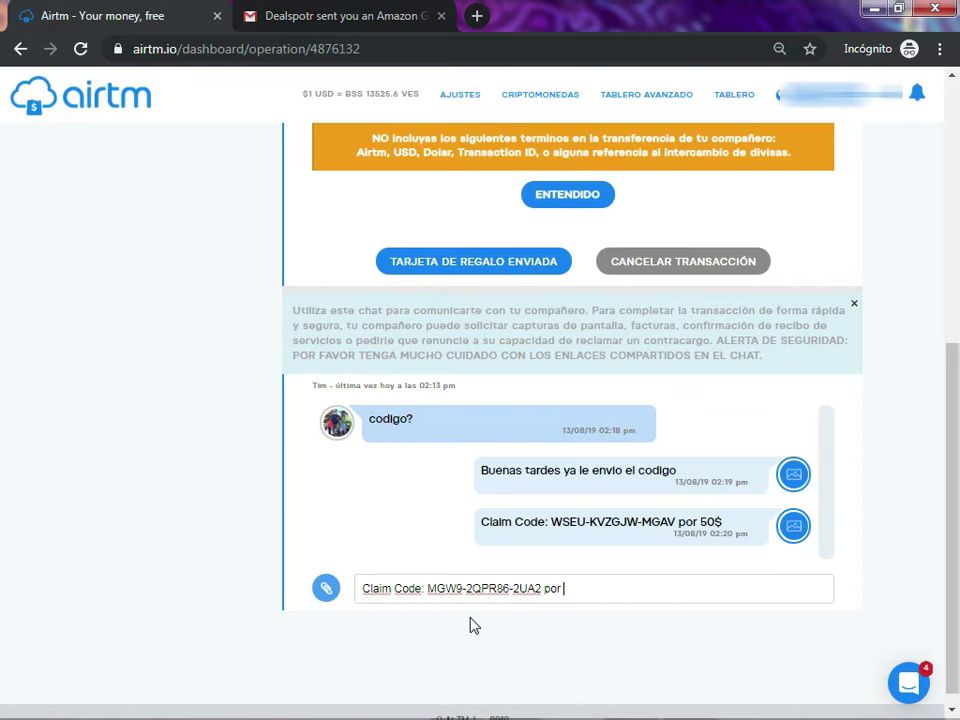
type("30$")
key("Return")
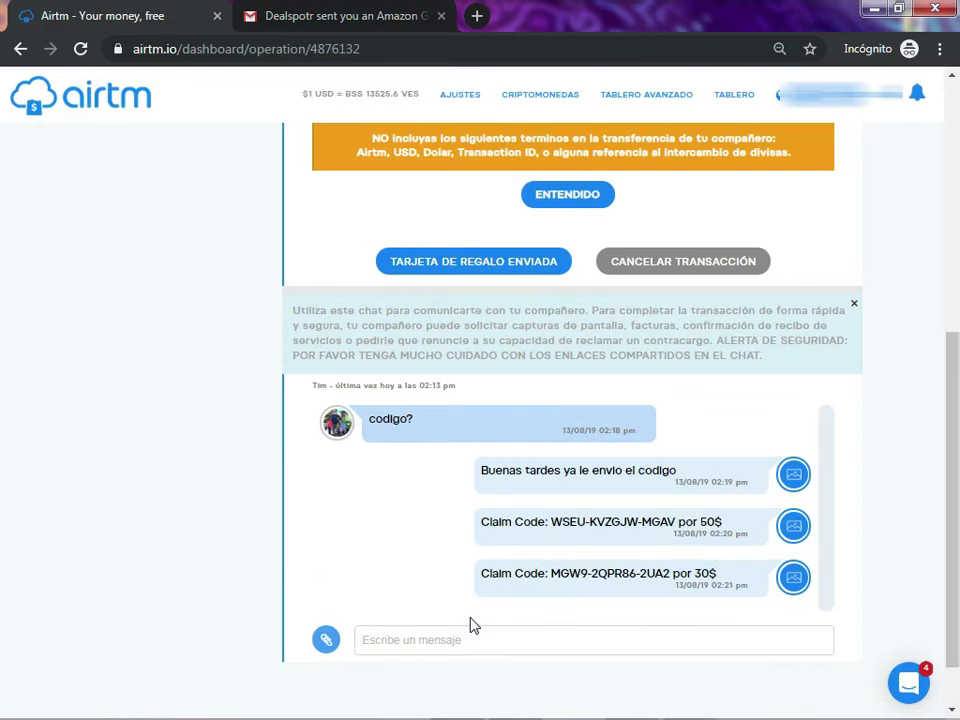
Step: Send 'Listo hermano 2 codes para un total d…' confirming 80$, then report the gift card sent
type("Listo herma")
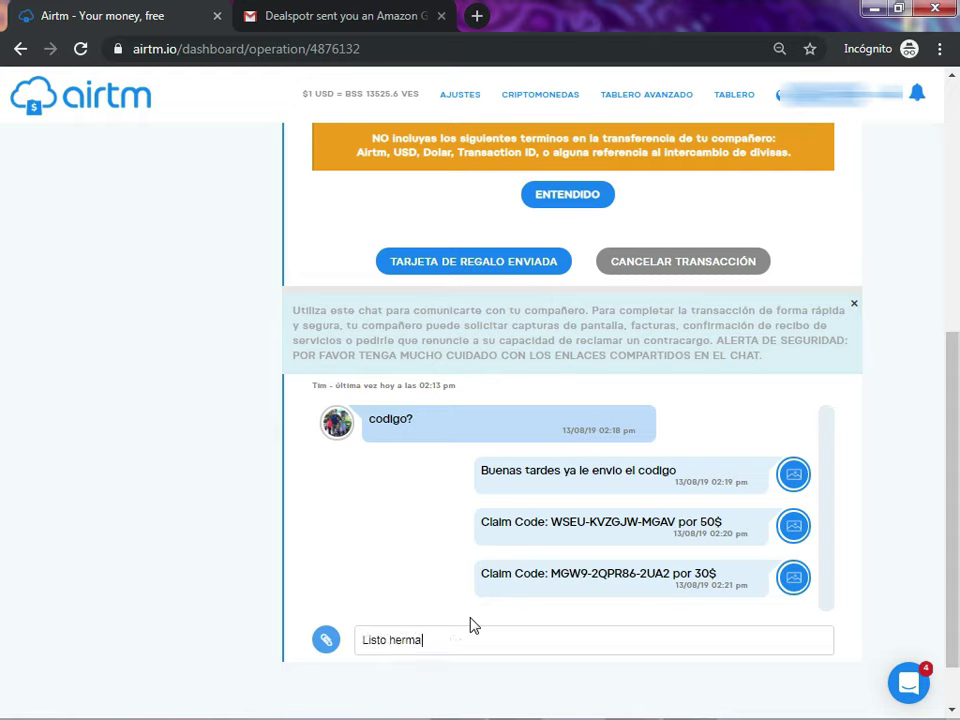
type("no 2 codes para un total de 80$")
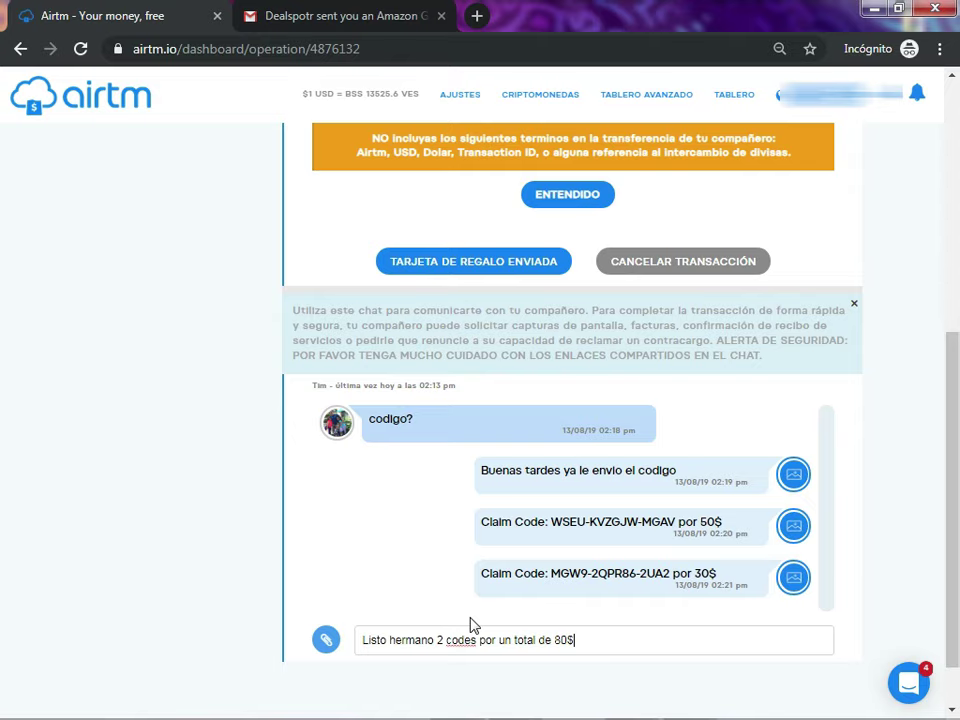
key("Return")
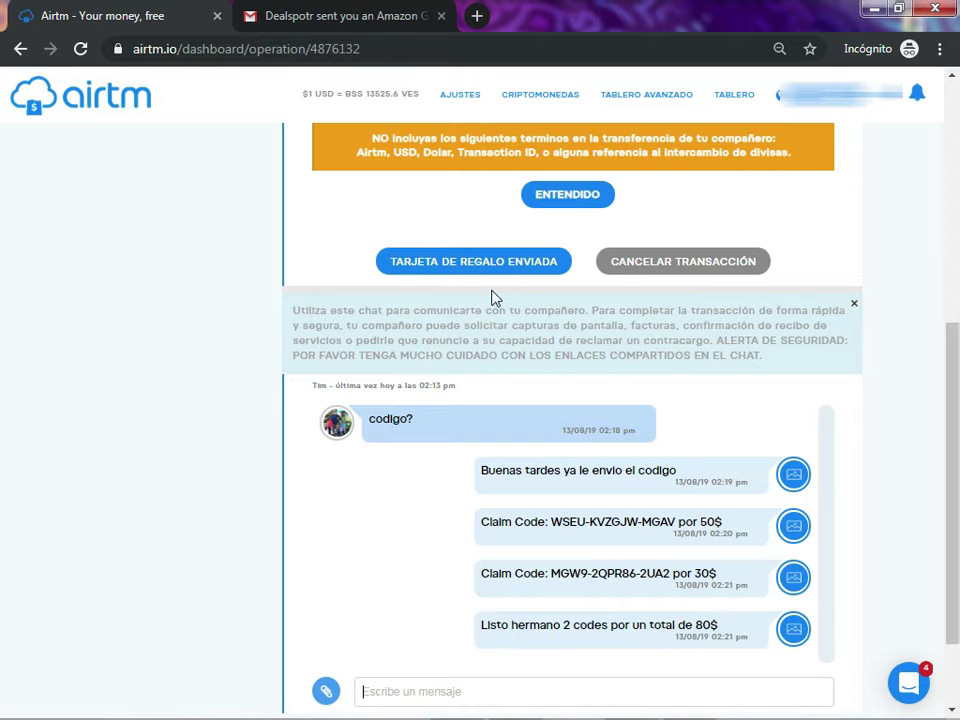
left_click(567, 197)
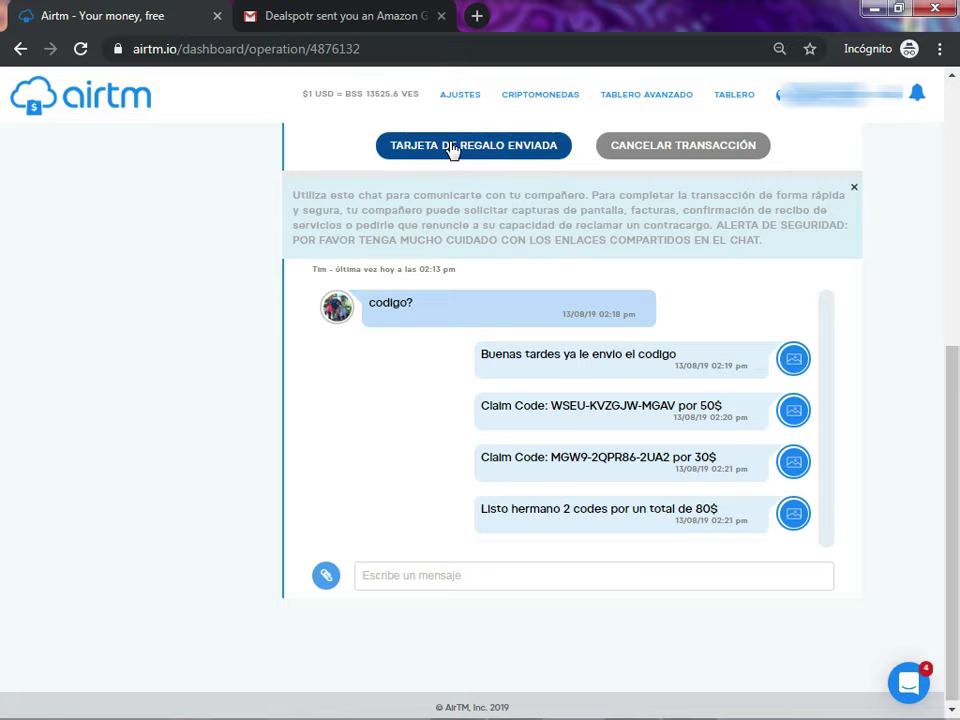
left_click(452, 147)
Step: Confirm the gift card was sent and rate the partner five stars on the completed $80.00 deposit
left_click(492, 279)
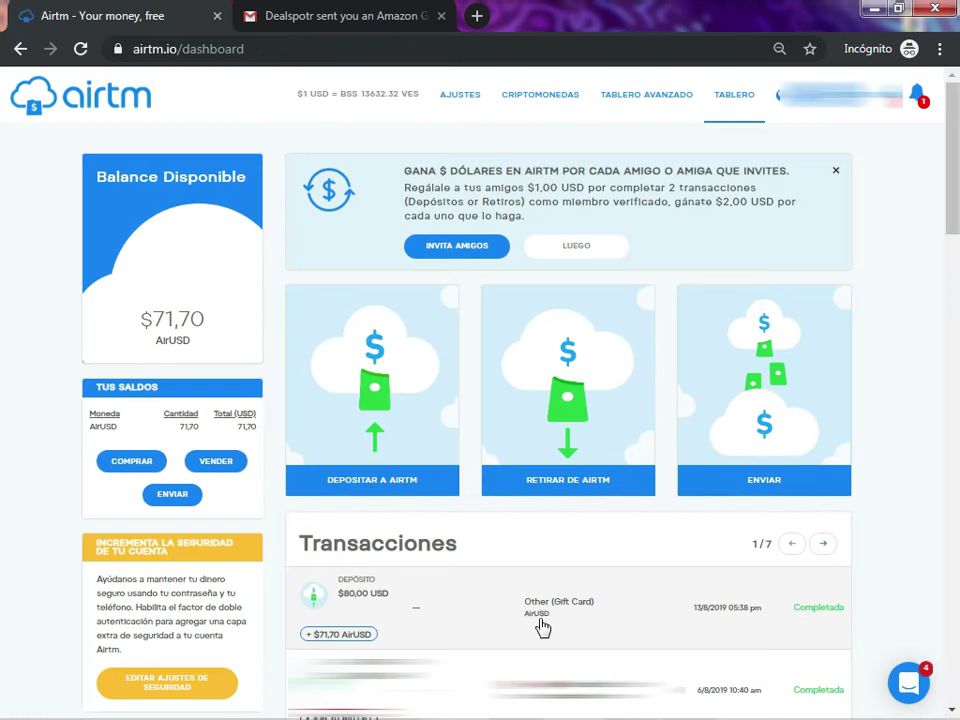
left_click_drag(143, 320, 214, 328)
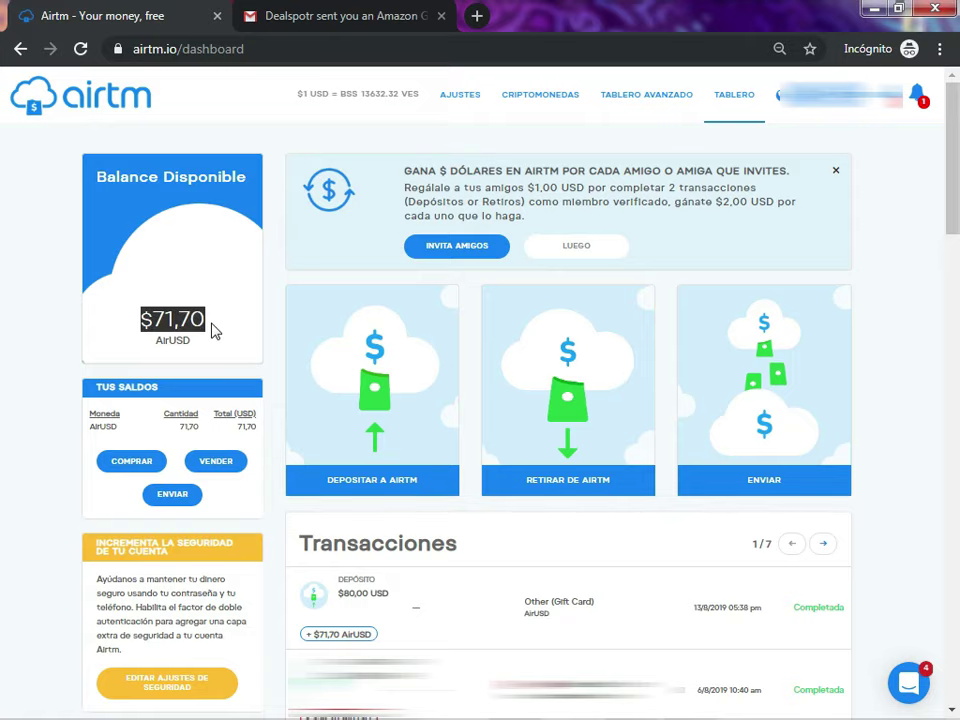
left_click(565, 610)
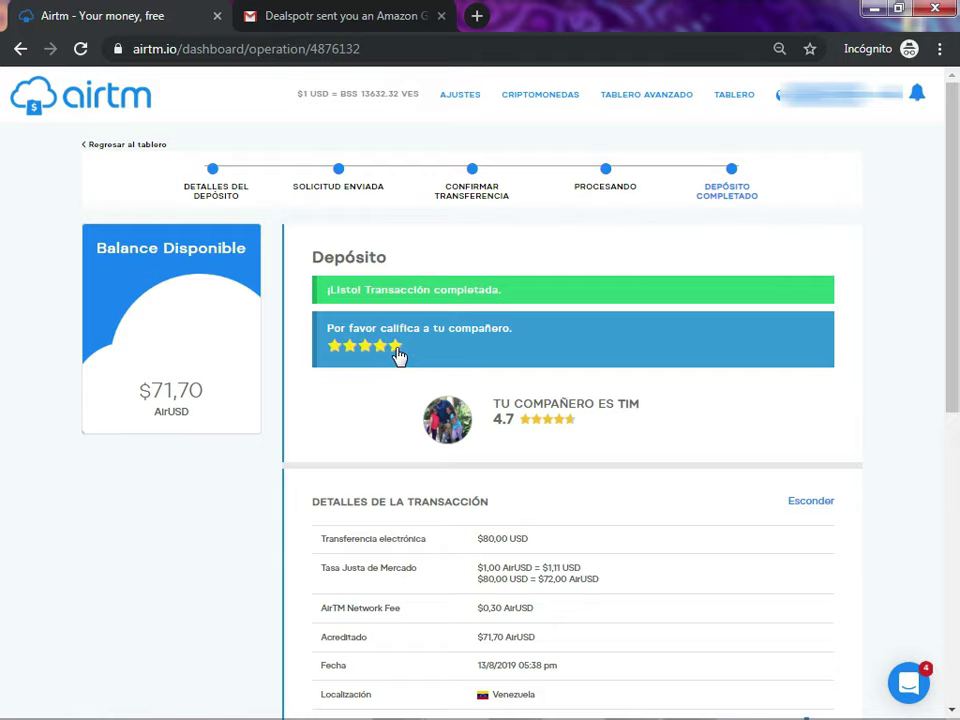
left_click(396, 349)
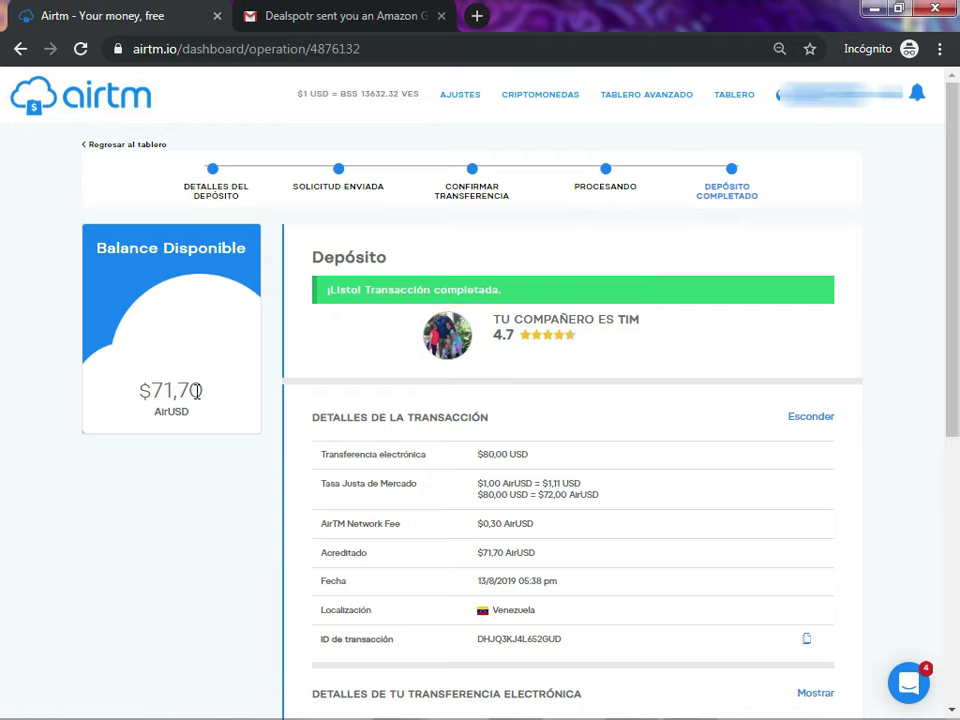
Step: Return to the dashboard showing $71,70 and start a withdrawal from Airtm
left_click(740, 100)
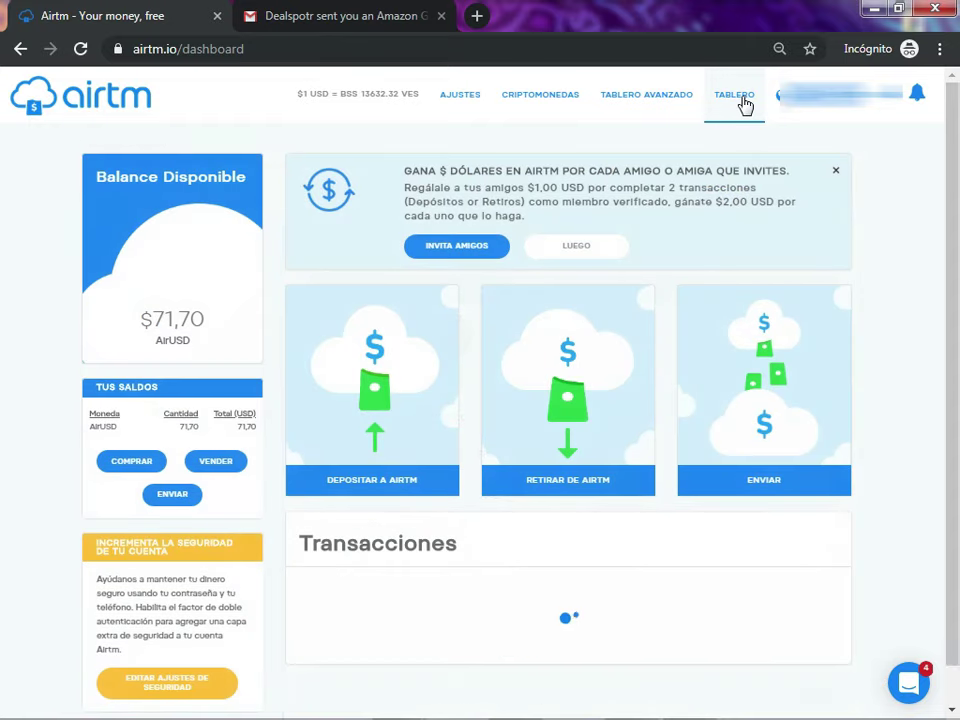
triple_click(162, 318)
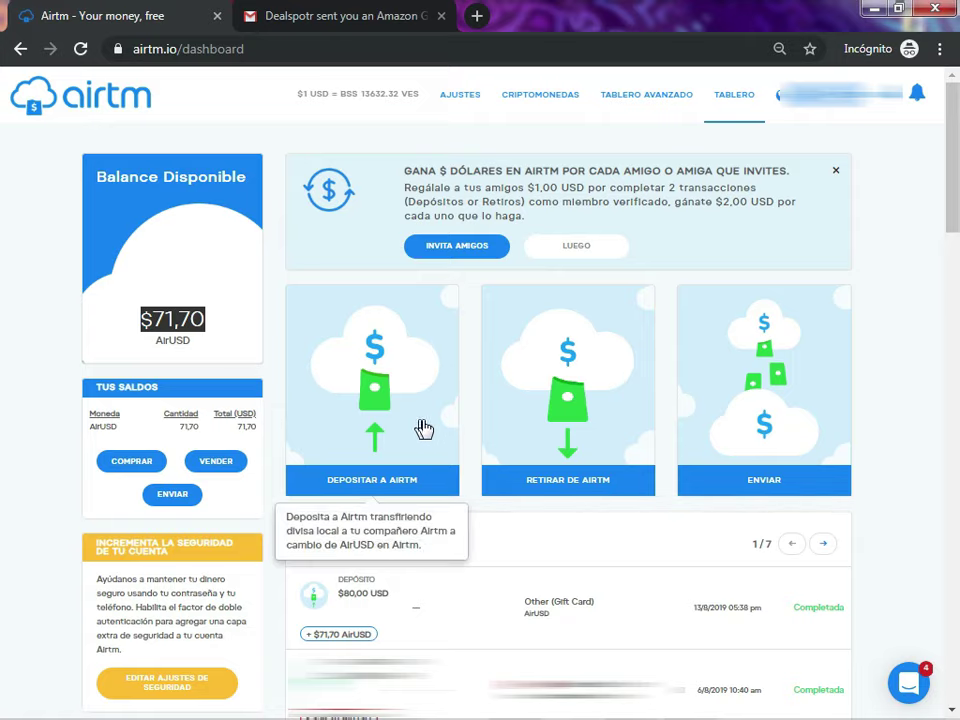
left_click(568, 402)
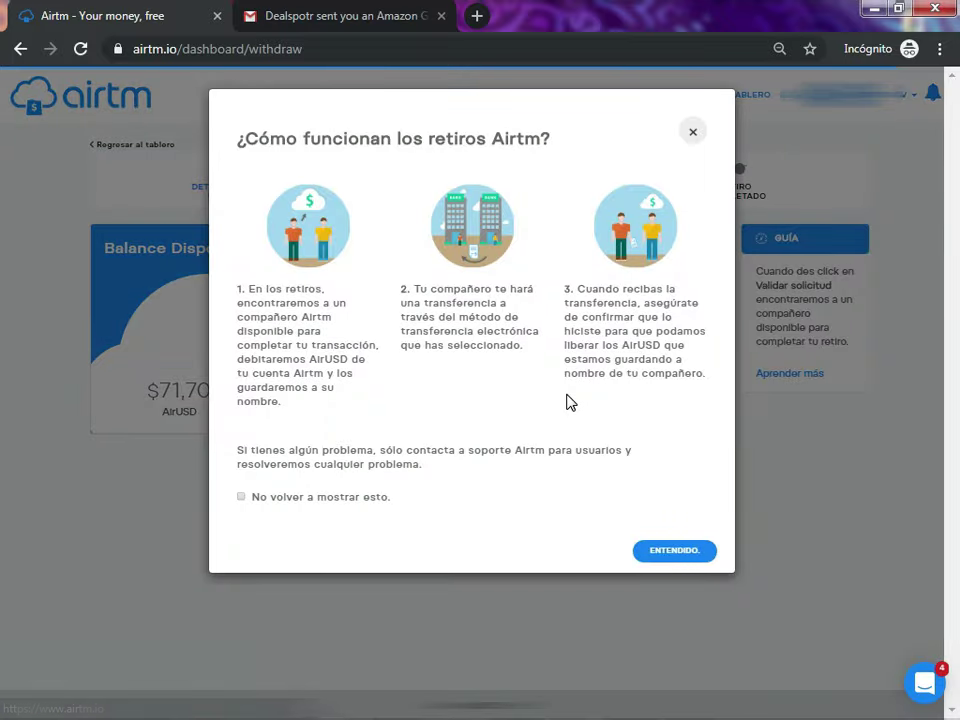
Step: Dismiss the withdrawal explanation and go back to the dashboard's 71,70 balance
left_click(690, 133)
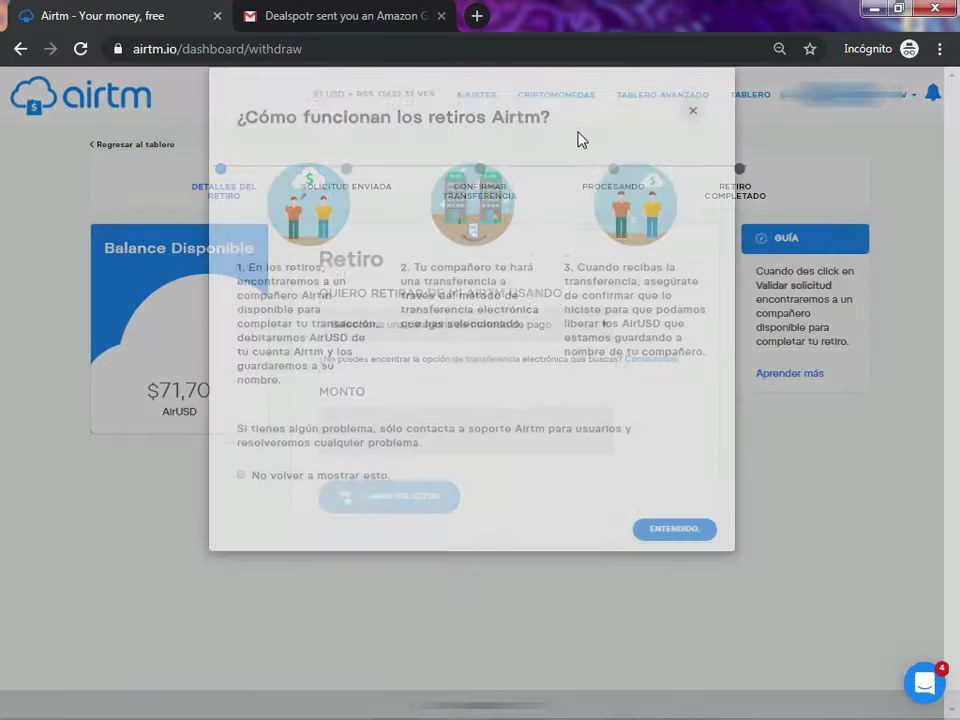
left_click(750, 95)
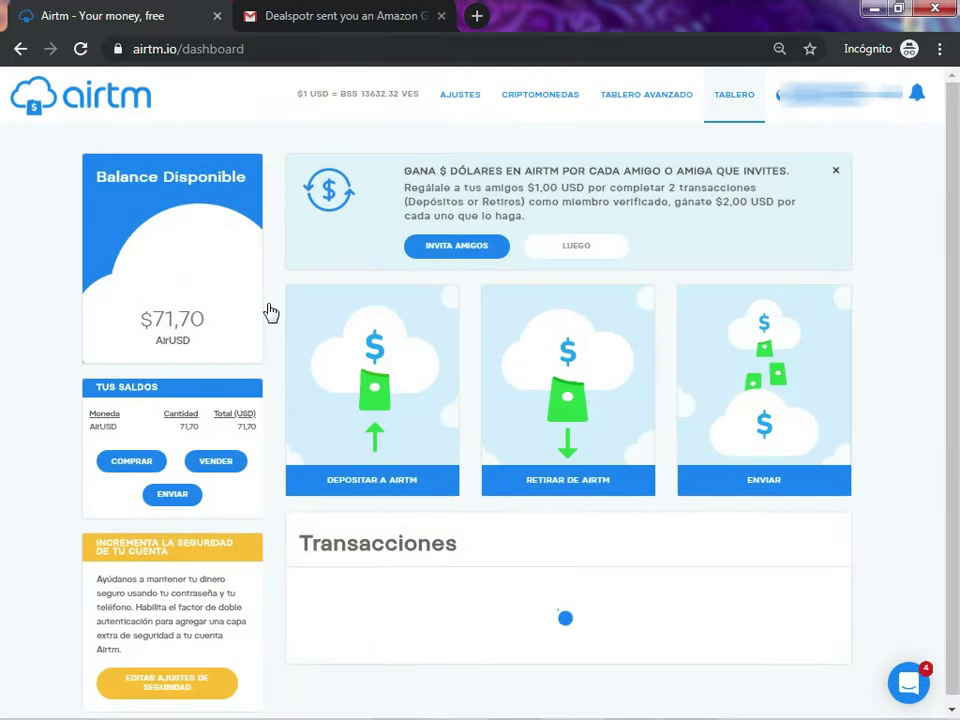
double_click(205, 322)
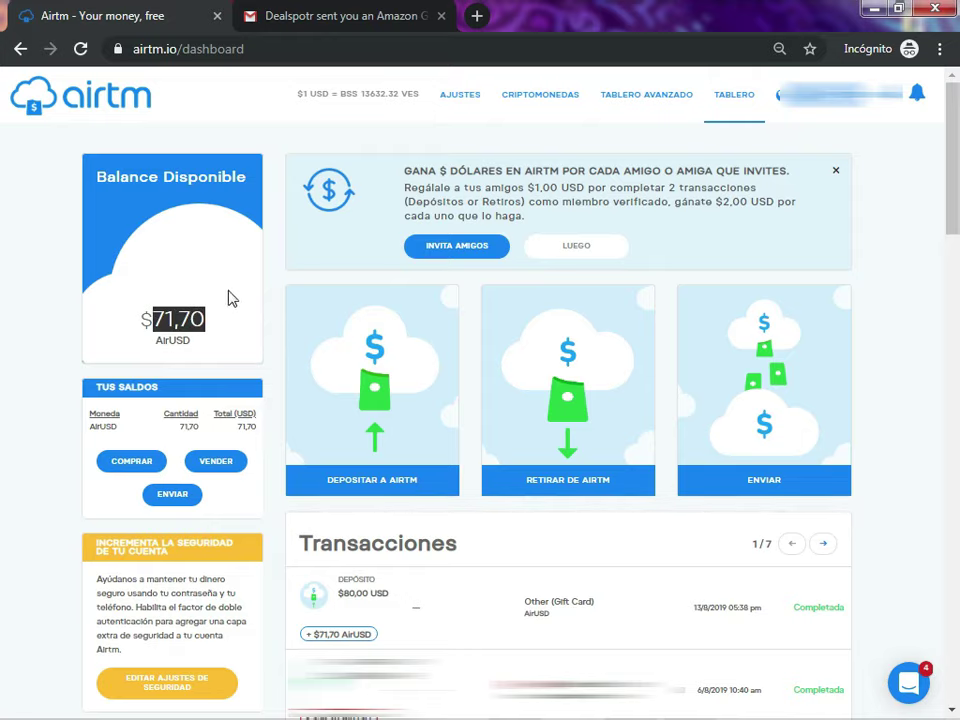
Step: Open AJUSTES and scroll to the Venezuelan bank transfer accounts, including Banco de Venezuela
left_click(457, 99)
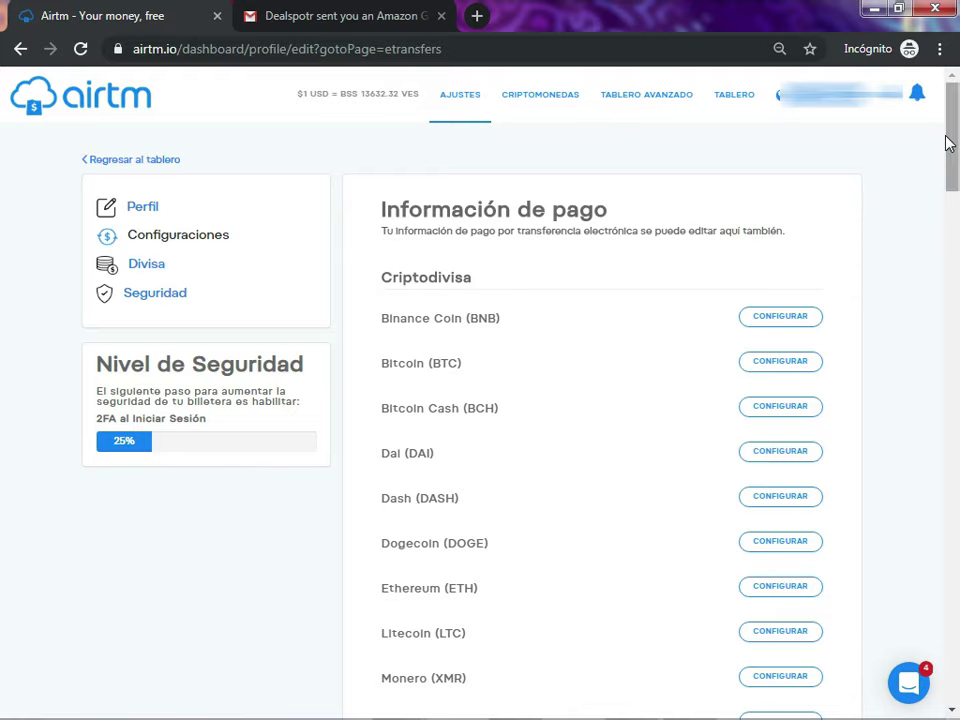
scroll(3, 150, "down", 1)
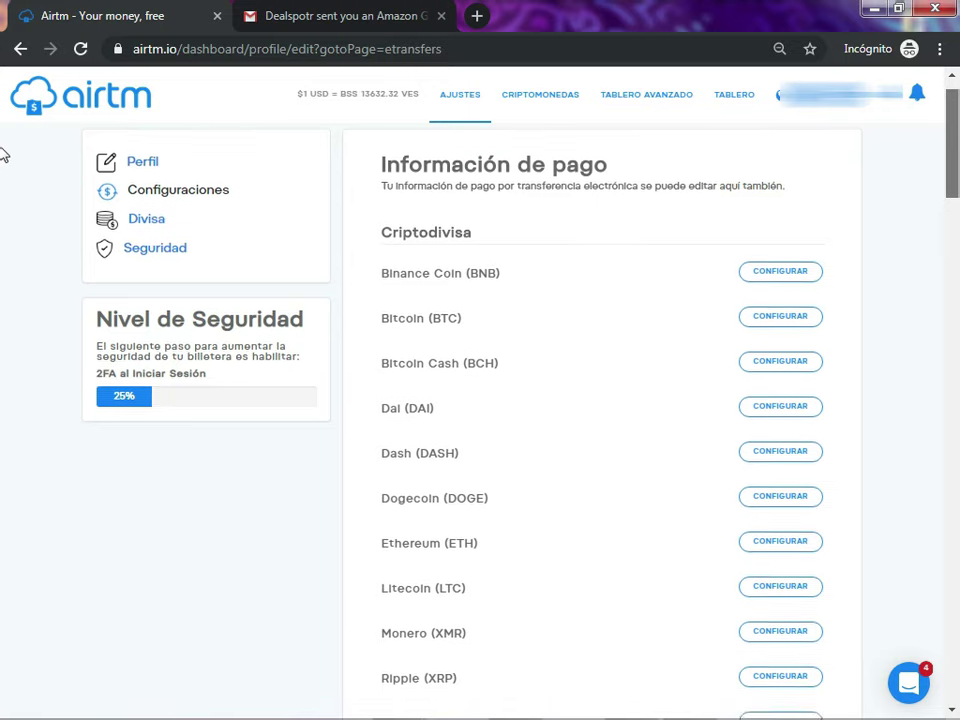
scroll(3, 150, "down", 1)
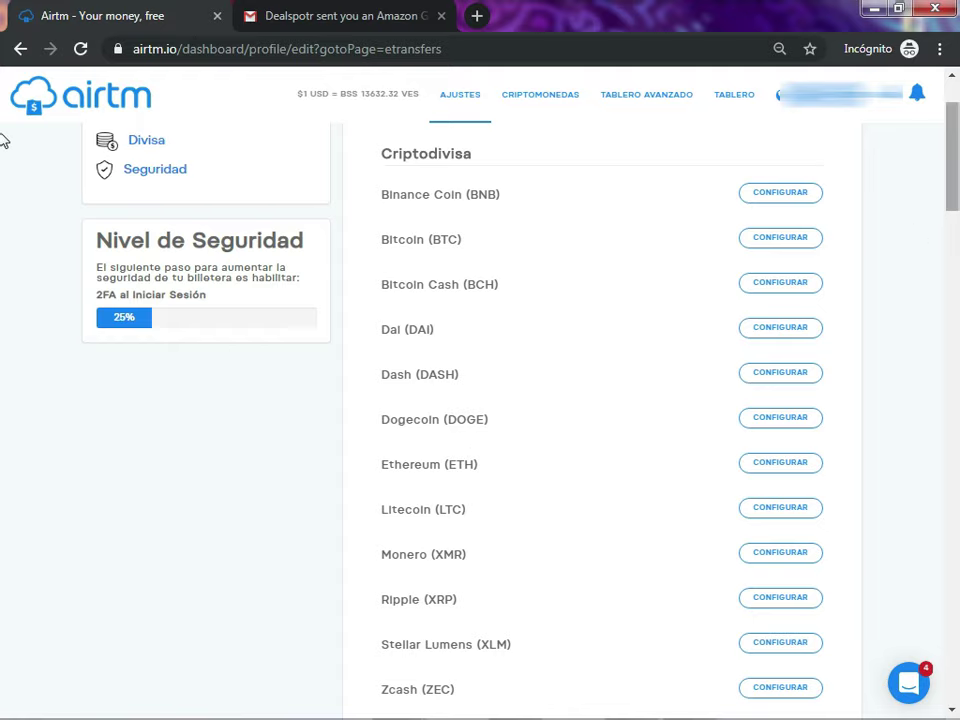
scroll(3, 145, "down", 3)
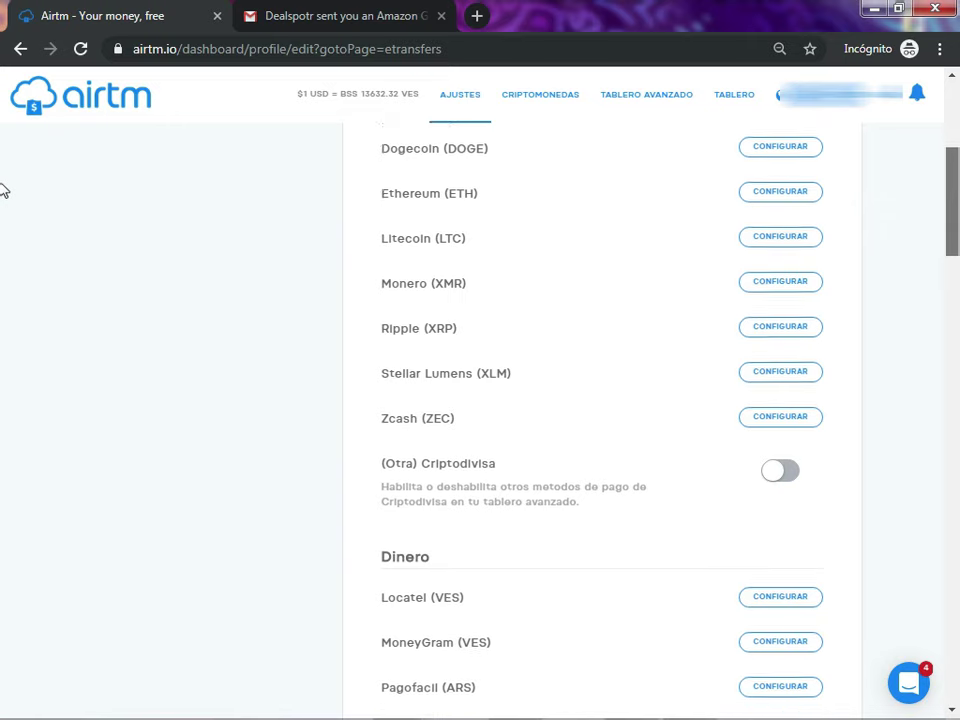
scroll(3, 190, "down", 3)
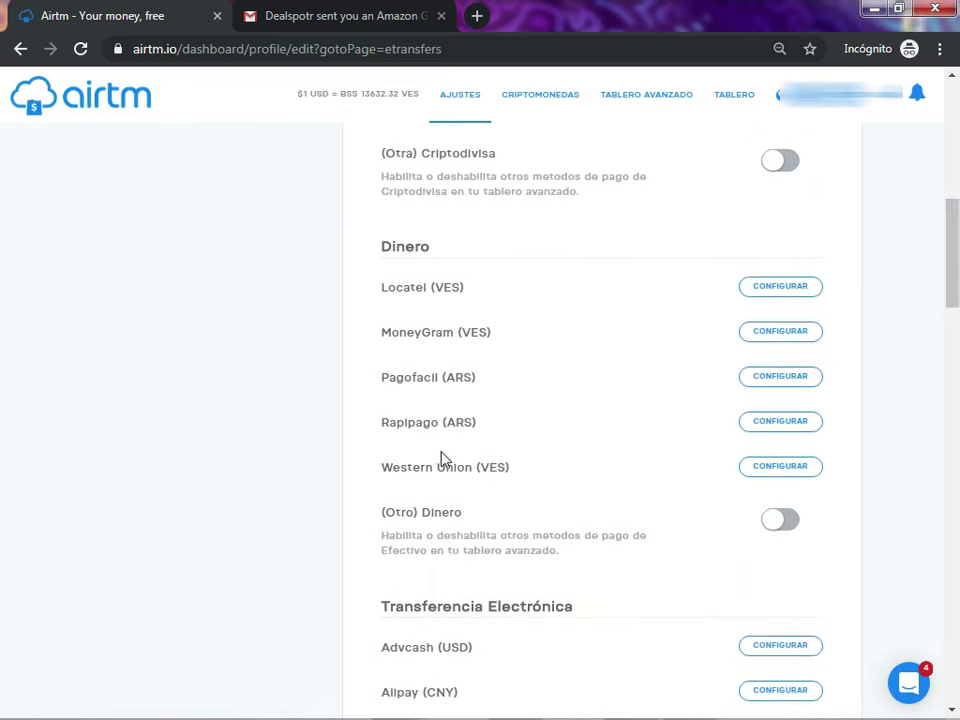
scroll(3, 275, "down", 4)
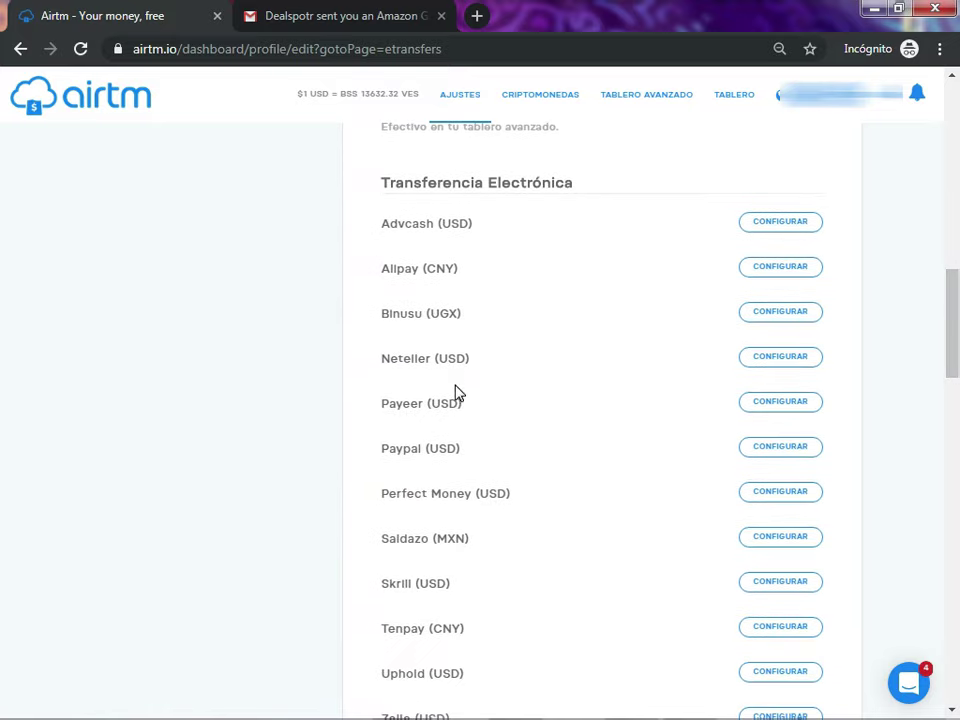
scroll(3, 330, "down", 6)
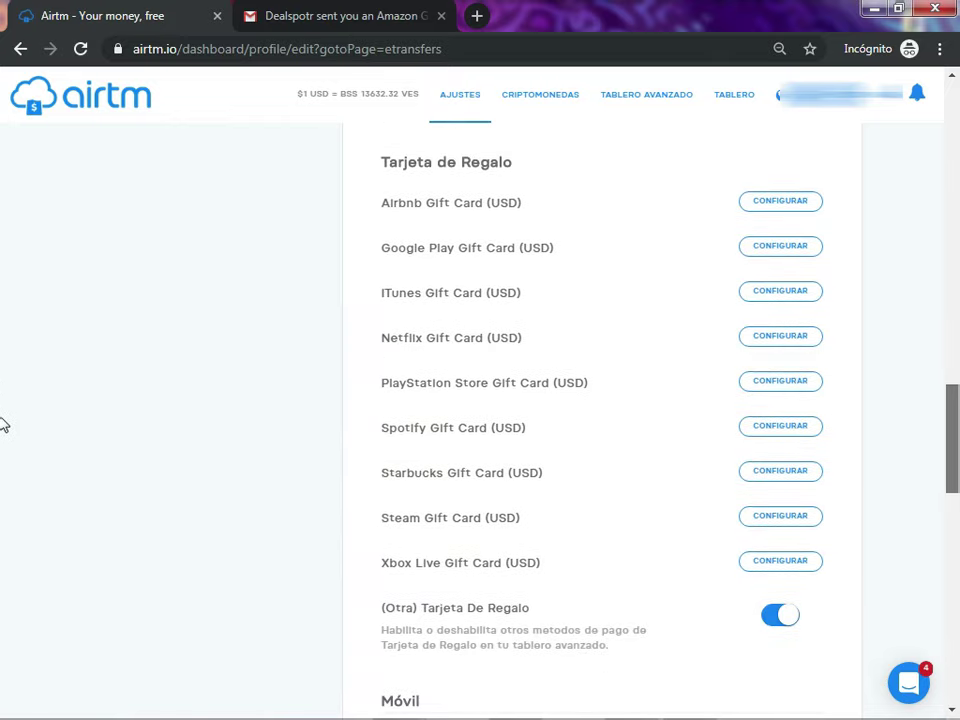
scroll(3, 425, "down", 6)
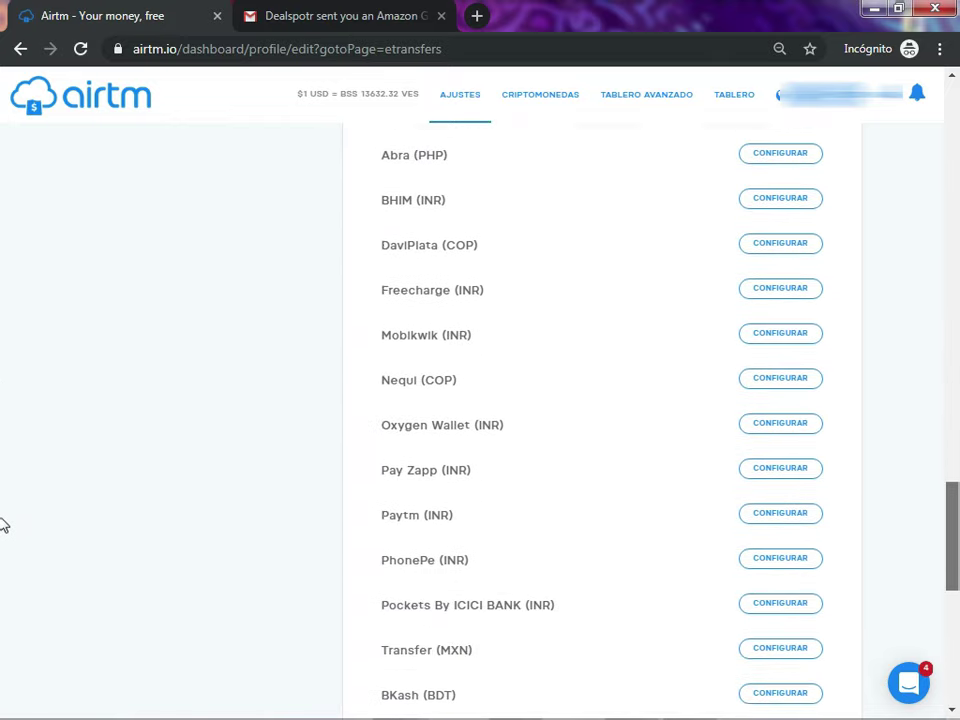
scroll(3, 525, "down", 3)
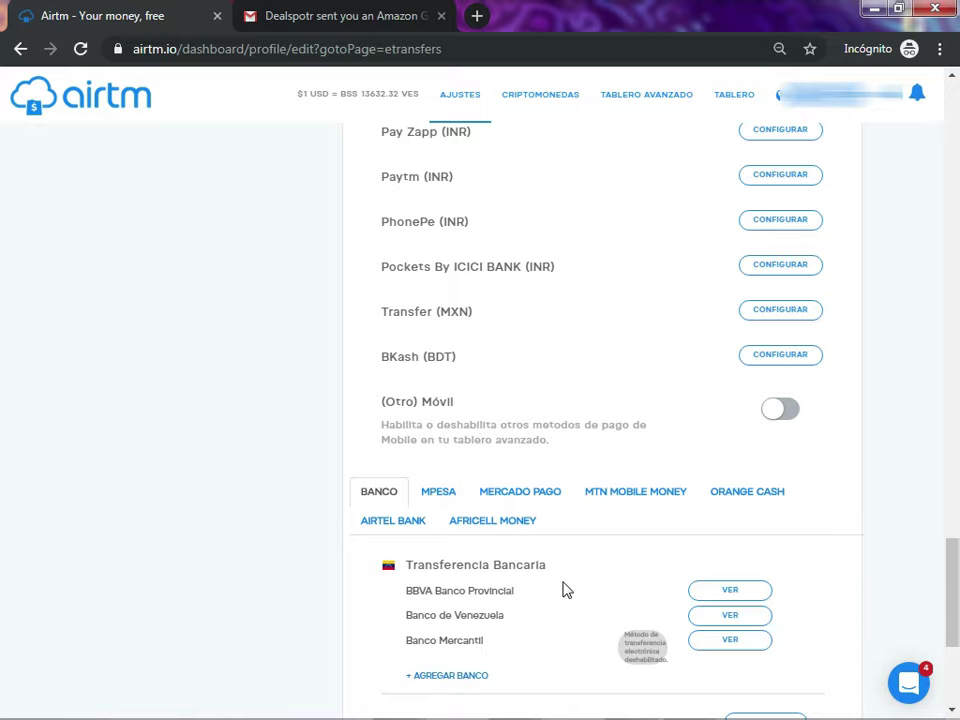
Step: Start adding a new bank account, browse the bank list and keep interbank transfer at Sí
left_click(470, 677)
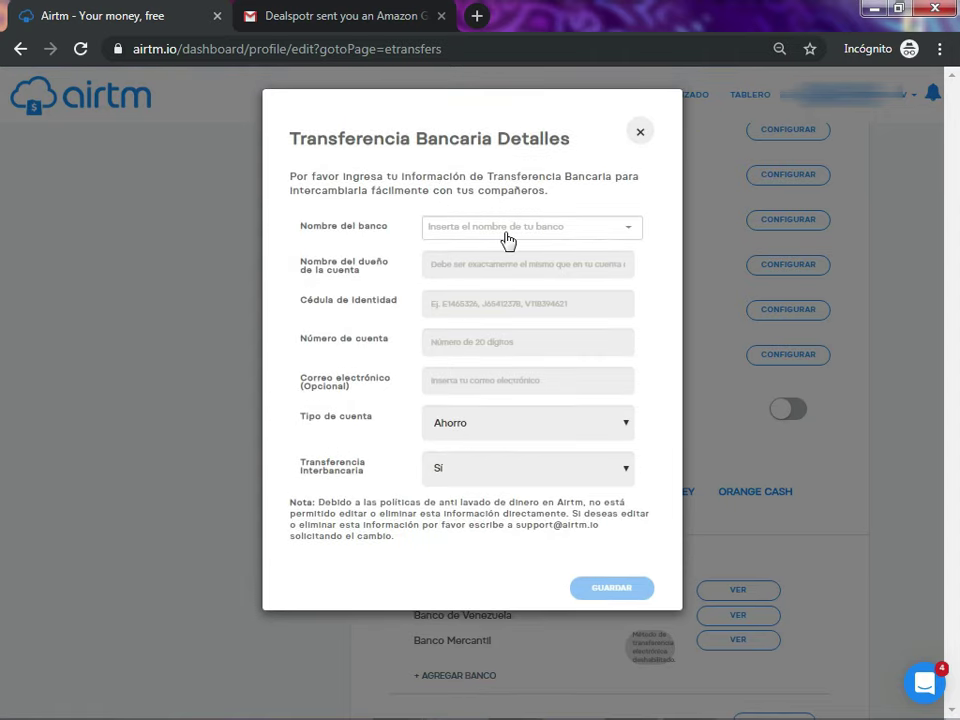
left_click(507, 230)
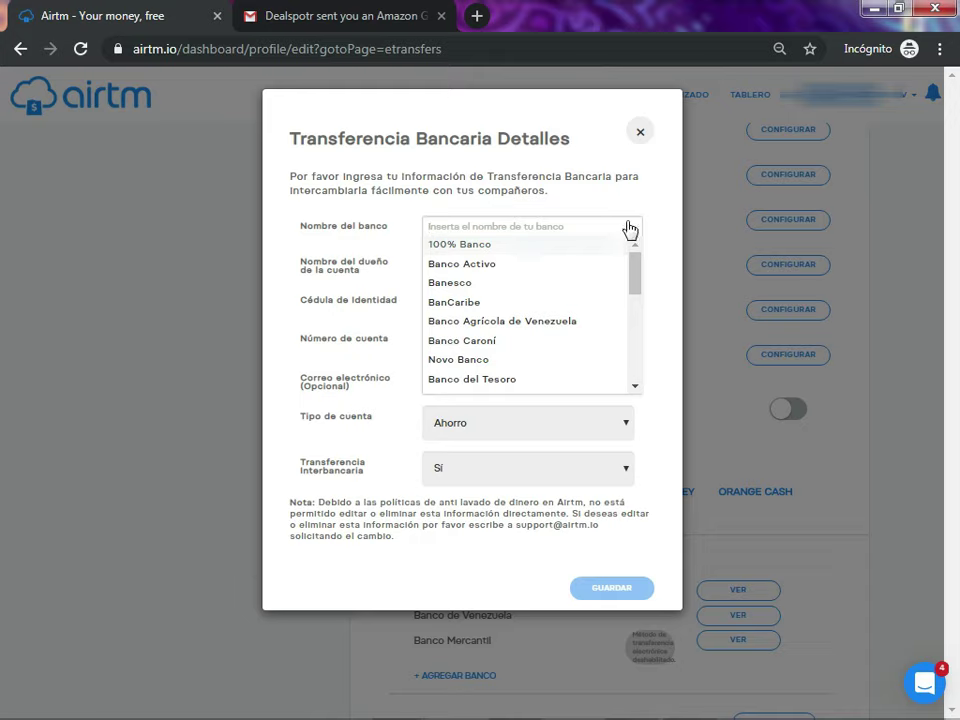
left_click(350, 261)
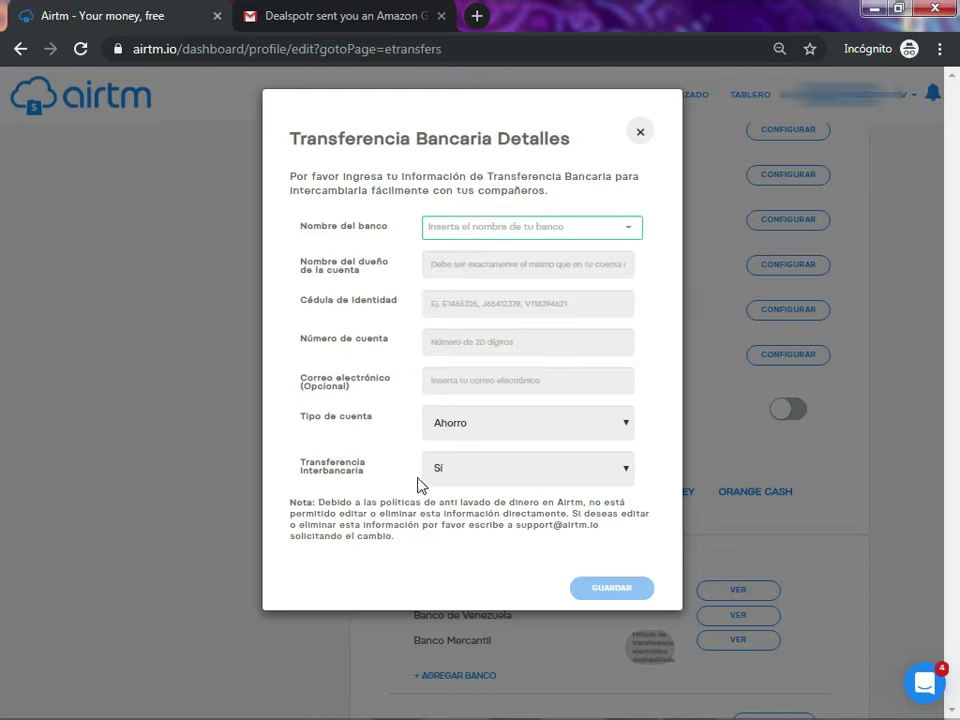
left_click(455, 479)
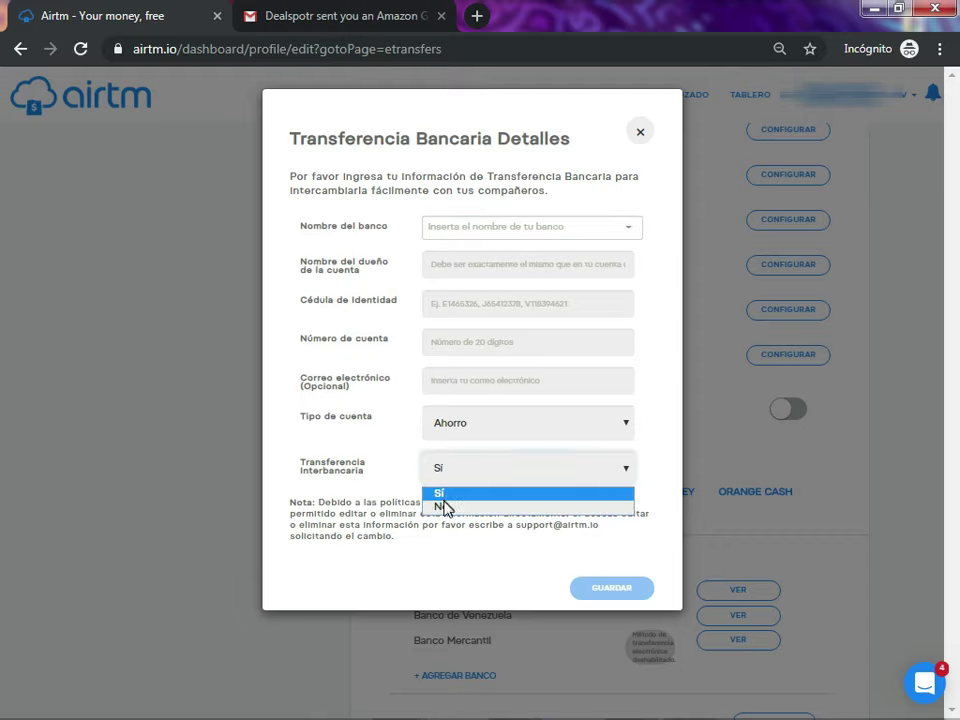
left_click(387, 471)
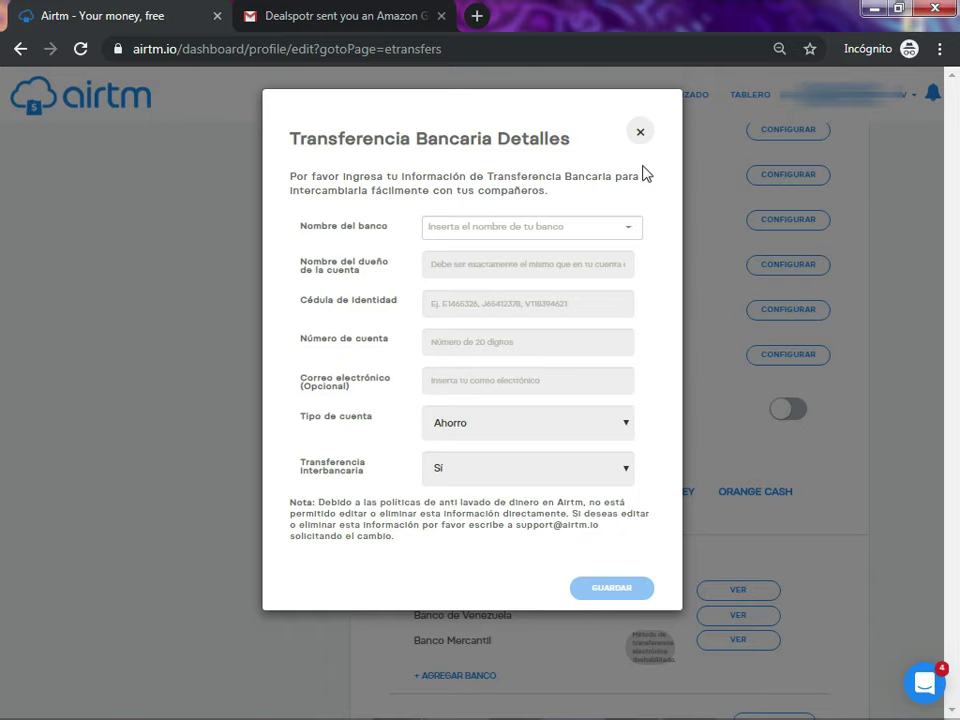
Step: Discard the bank form, return to the dashboard and start a new withdrawal
left_click(641, 135)
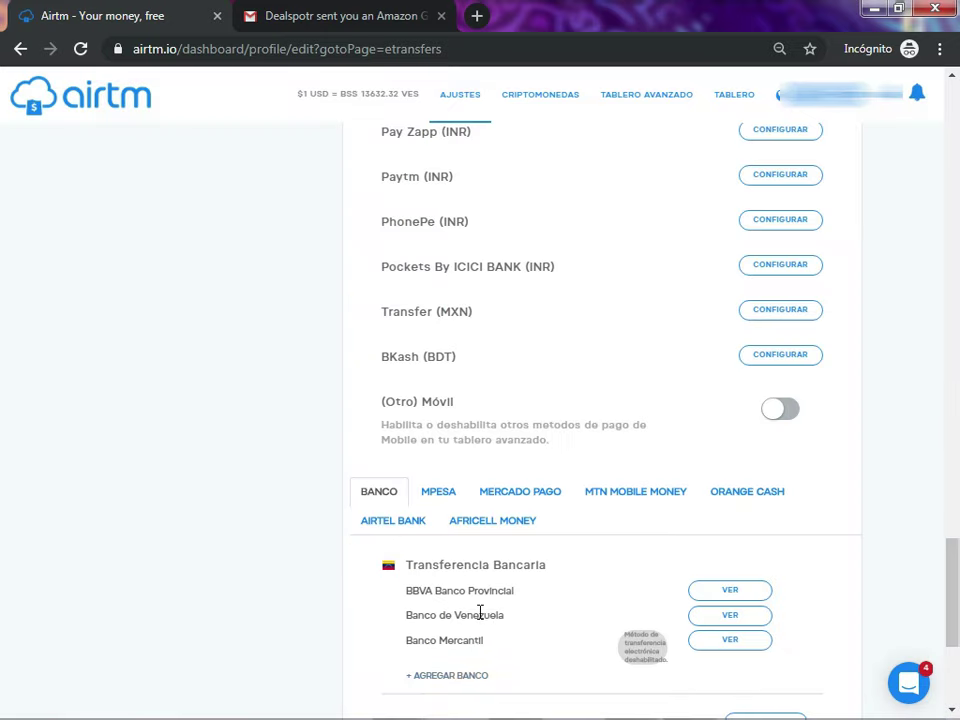
left_click(732, 96)
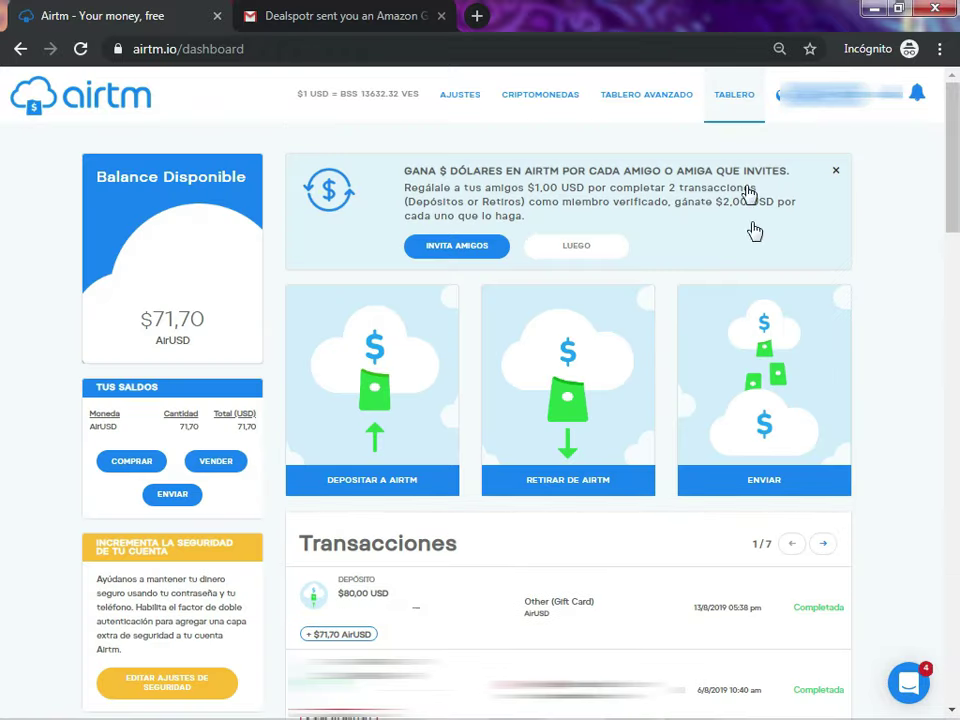
left_click(570, 404)
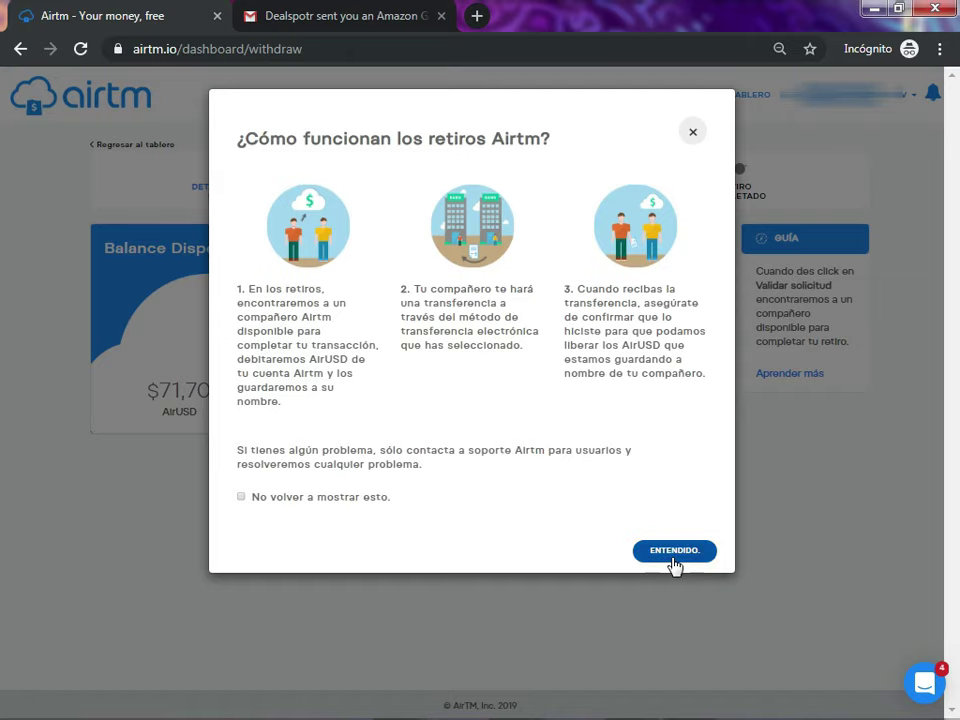
Step: Dismiss the withdrawal explanation and choose Transferencia Bancaria as the withdrawal method
left_click(674, 552)
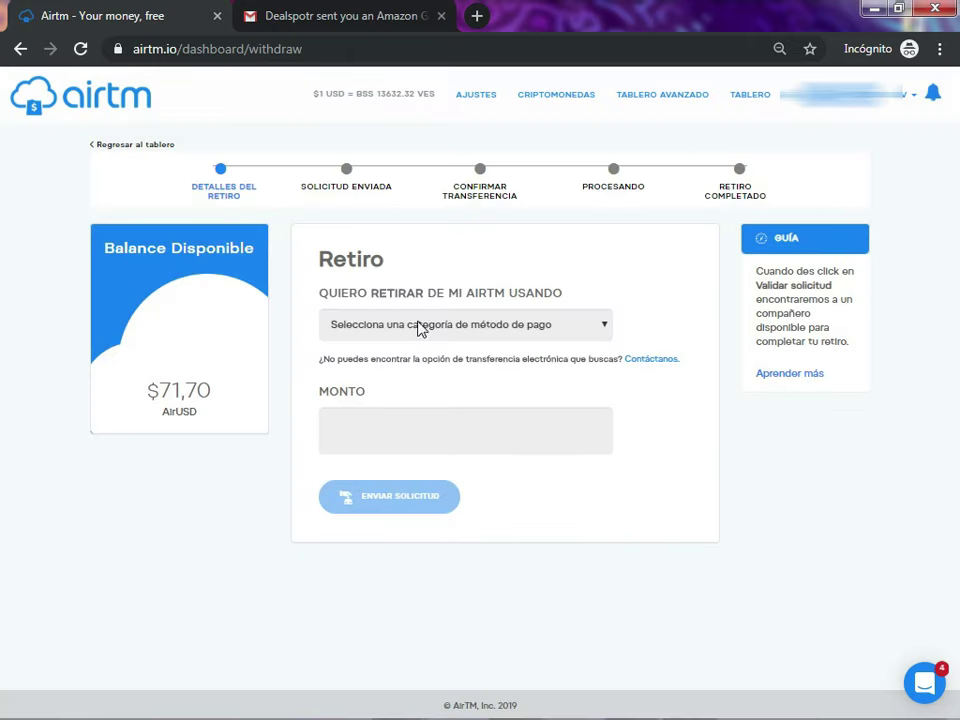
left_click_drag(349, 292, 534, 326)
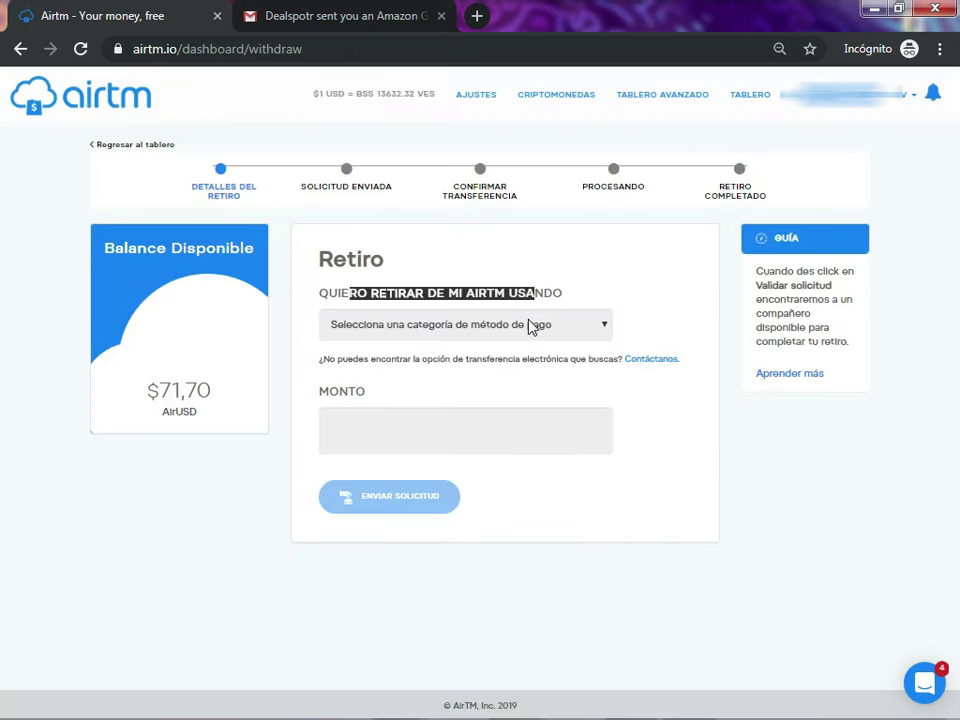
left_click(531, 325)
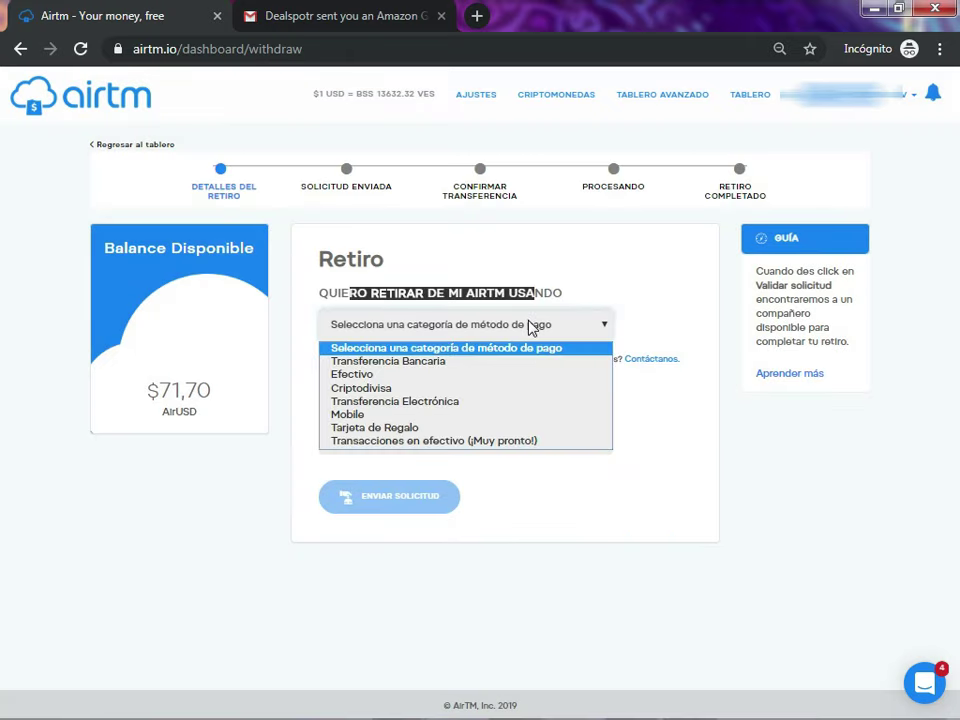
left_click(427, 362)
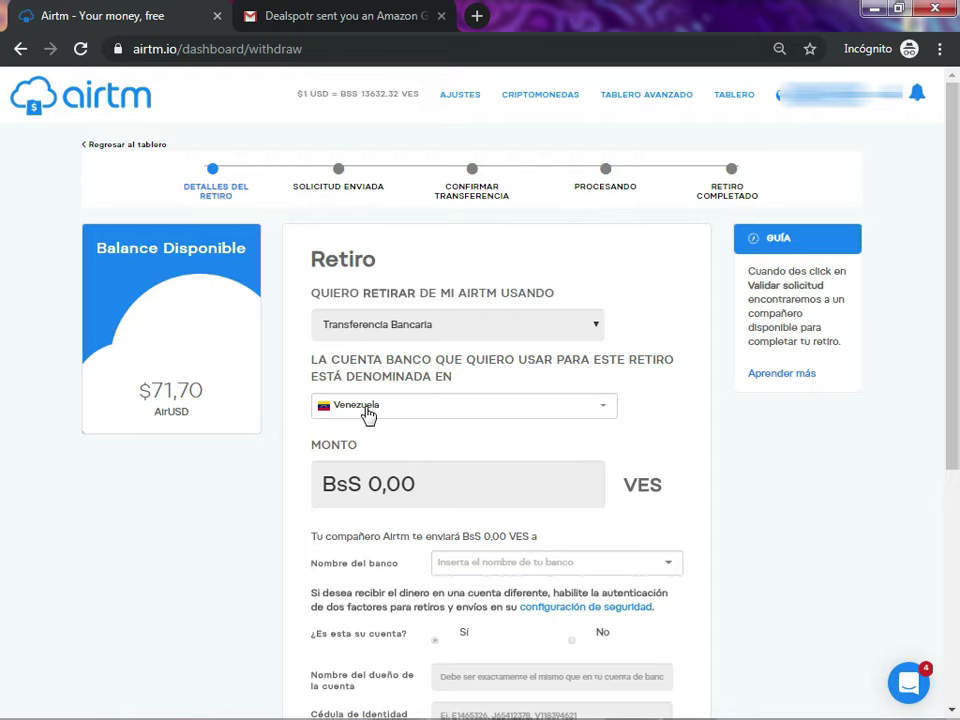
scroll(430, 452, "down", 1)
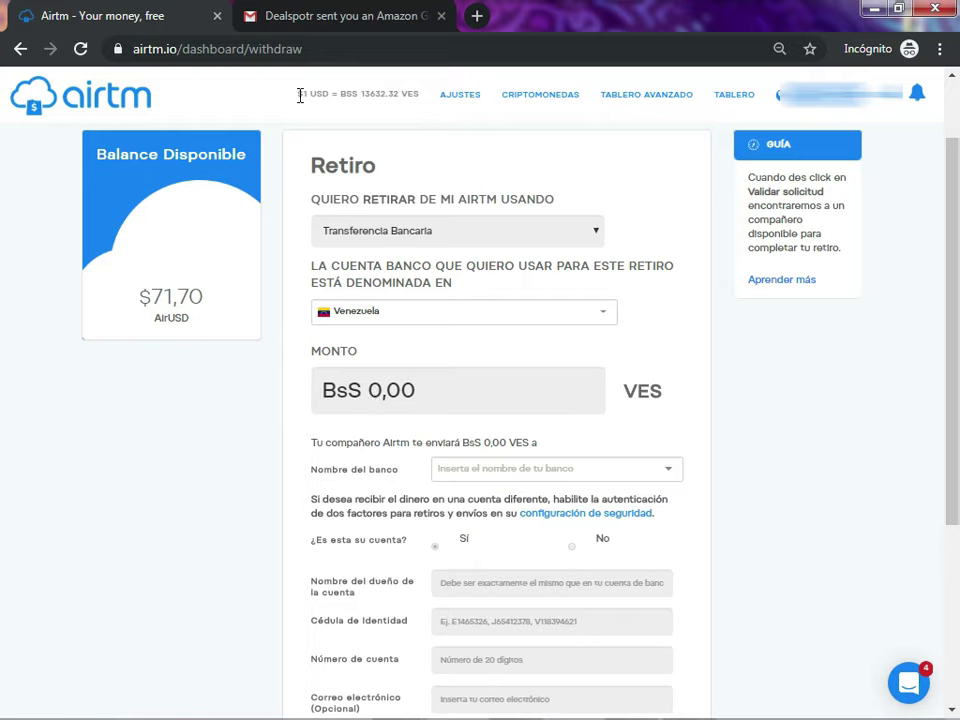
left_click_drag(323, 94, 389, 93)
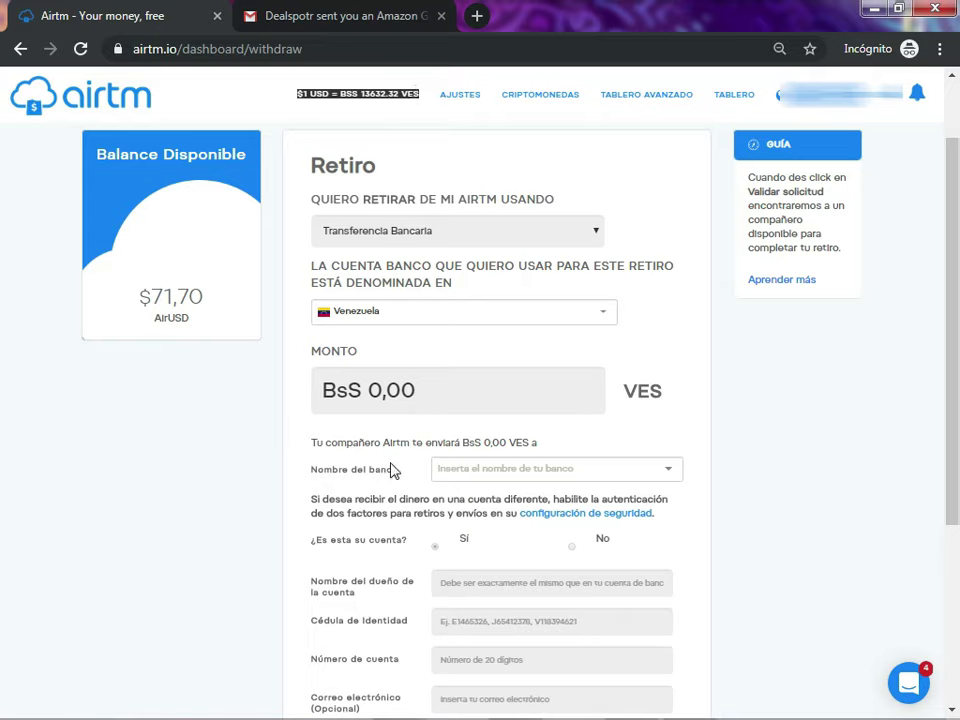
Step: Enter BsS 50.000,00 as the withdrawal amount, debiting $4,03 AirUSD
left_click(457, 387)
type("5")
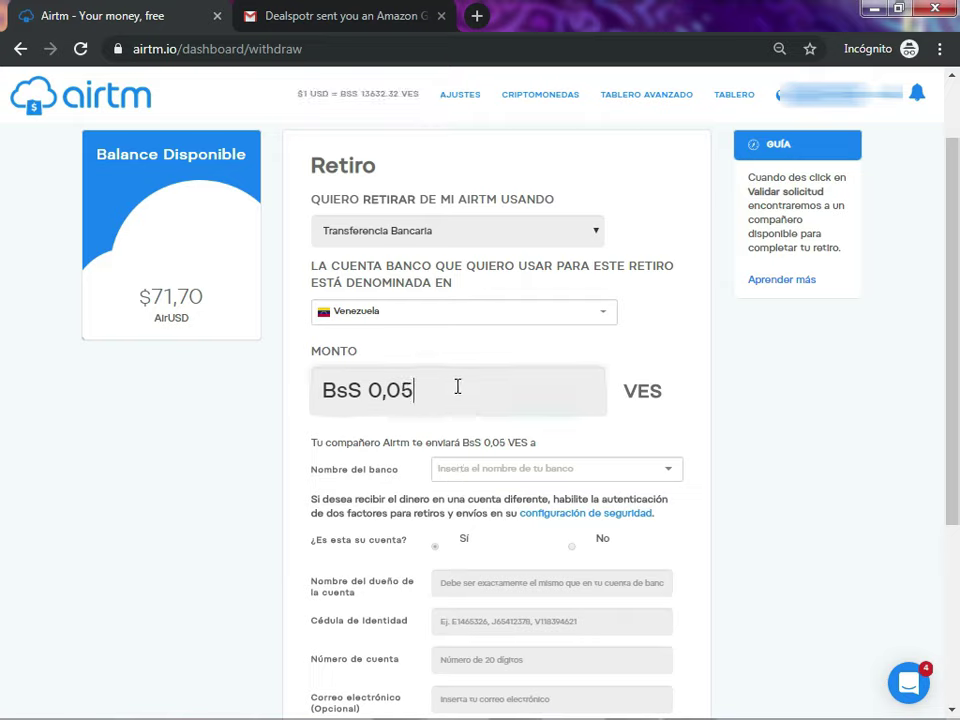
type("0.000,00")
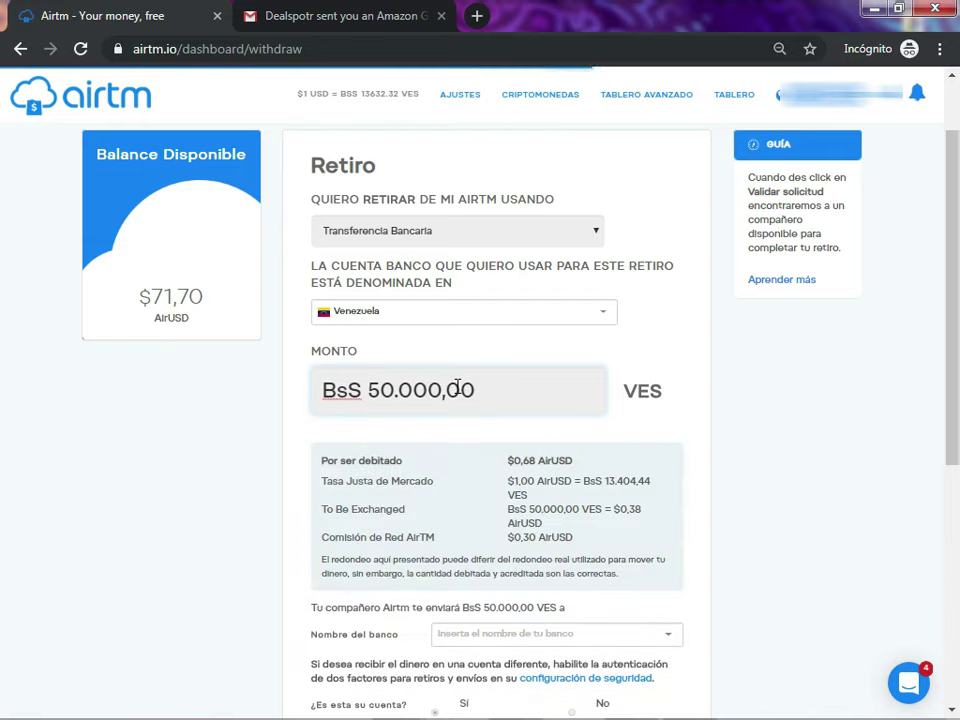
left_click(612, 481)
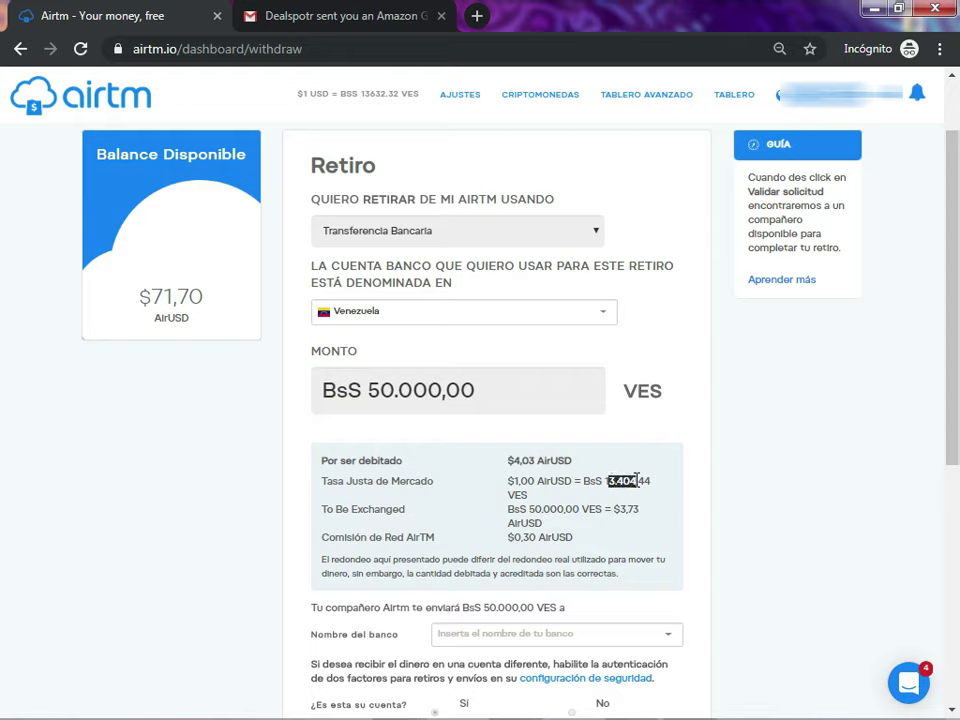
Step: Highlight the 13.404 exchange rate and bring up the Windows Run box
left_click(607, 481)
left_click_drag(605, 481, 632, 481)
key("super+r")
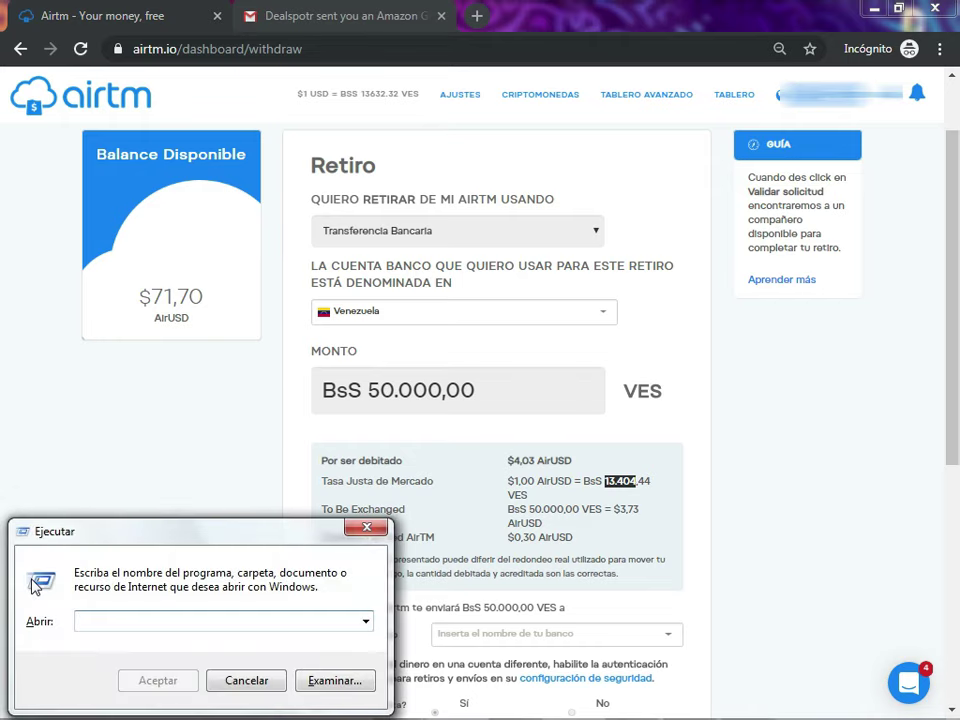
Step: Launch Windows Calculator and enter the 71.70 balance followed by multiply
type("calc")
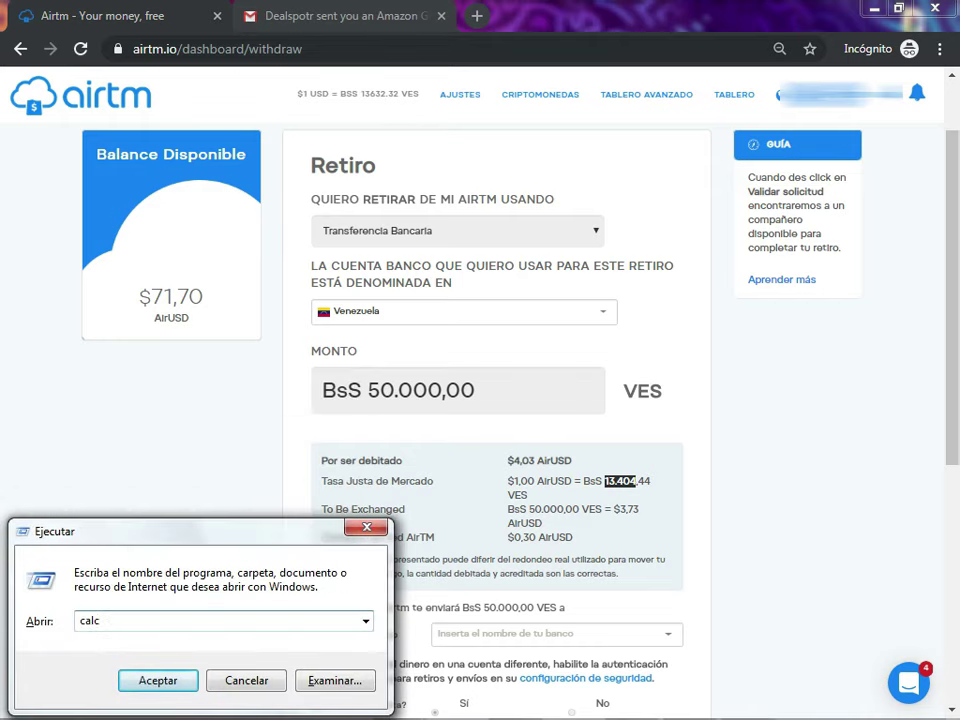
key("Return")
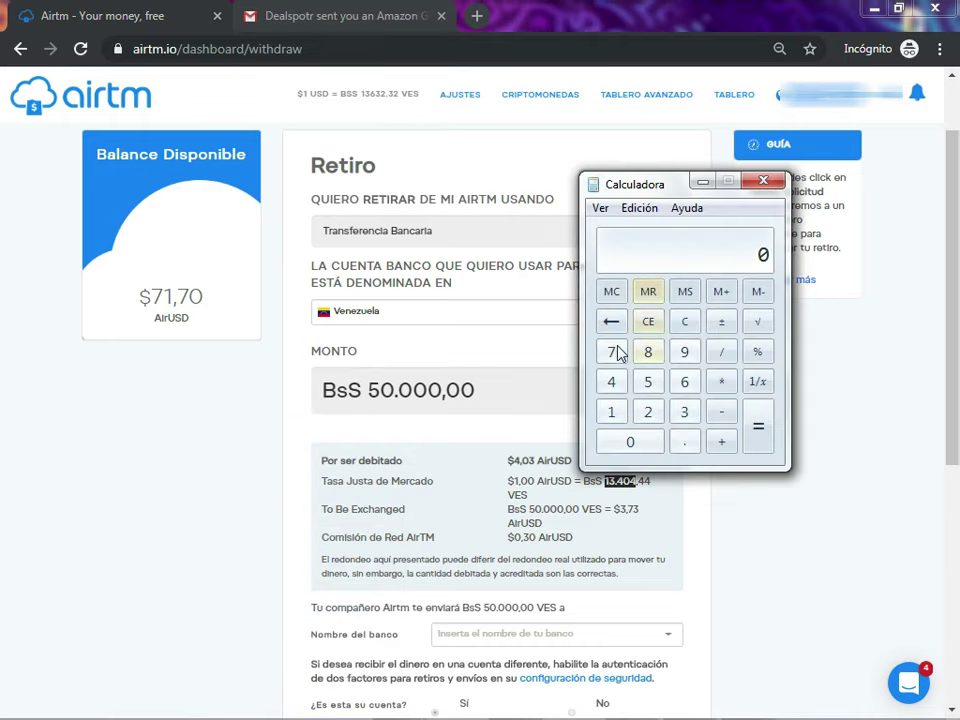
left_click(614, 353)
left_click(611, 412)
left_click(684, 441)
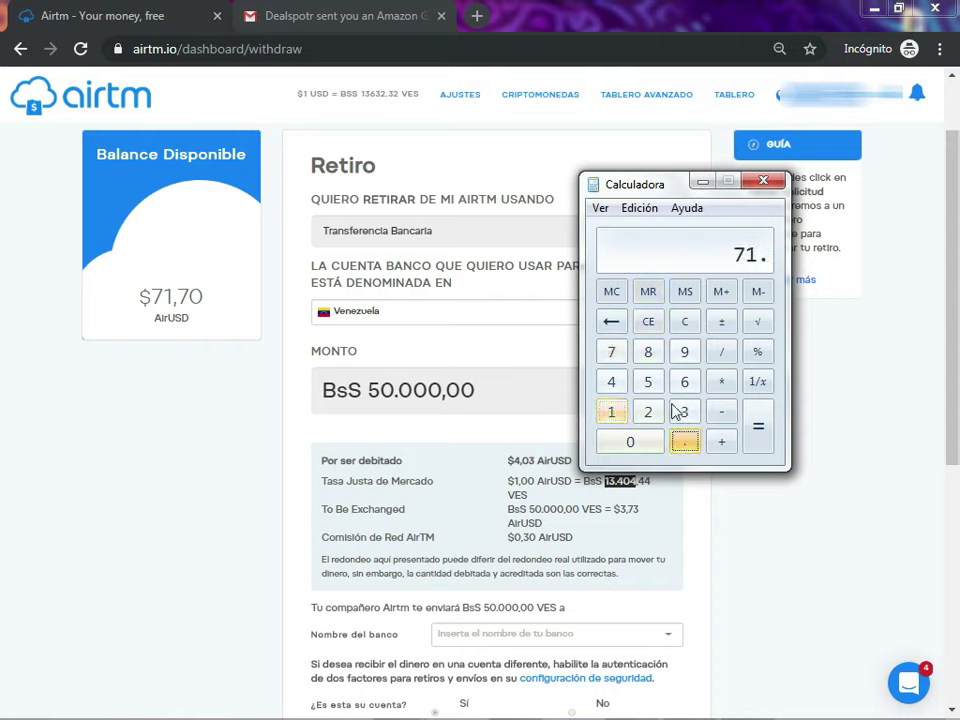
left_click(619, 358)
left_click(643, 446)
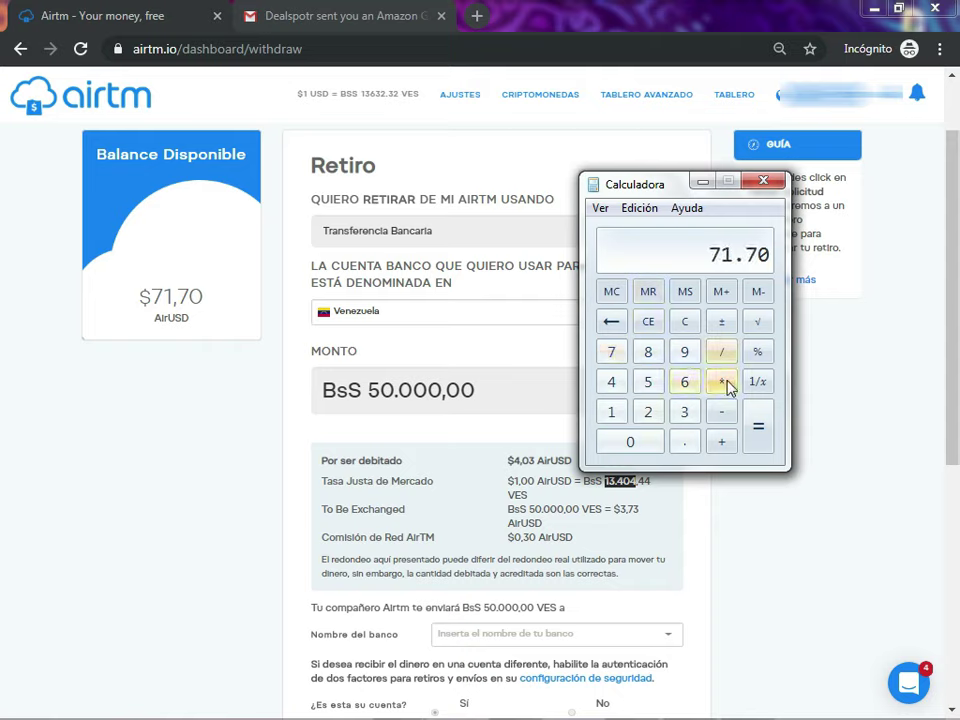
left_click(726, 384)
Step: Multiply by the 13404.44 rate to get 961098.348, then reselect the form's amount
left_click(614, 413)
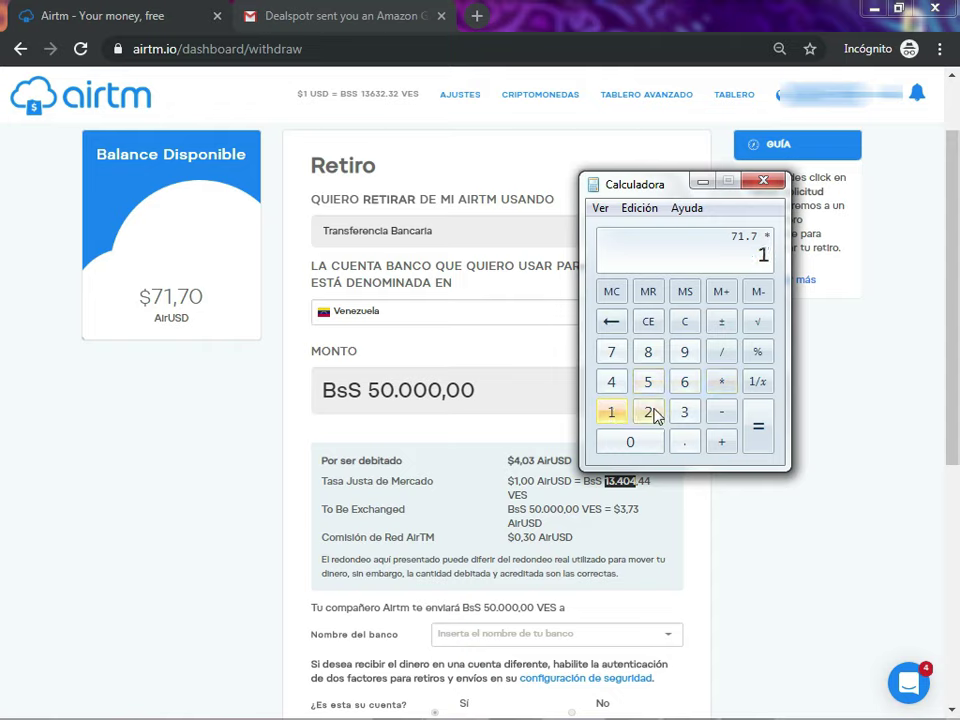
left_click(683, 412)
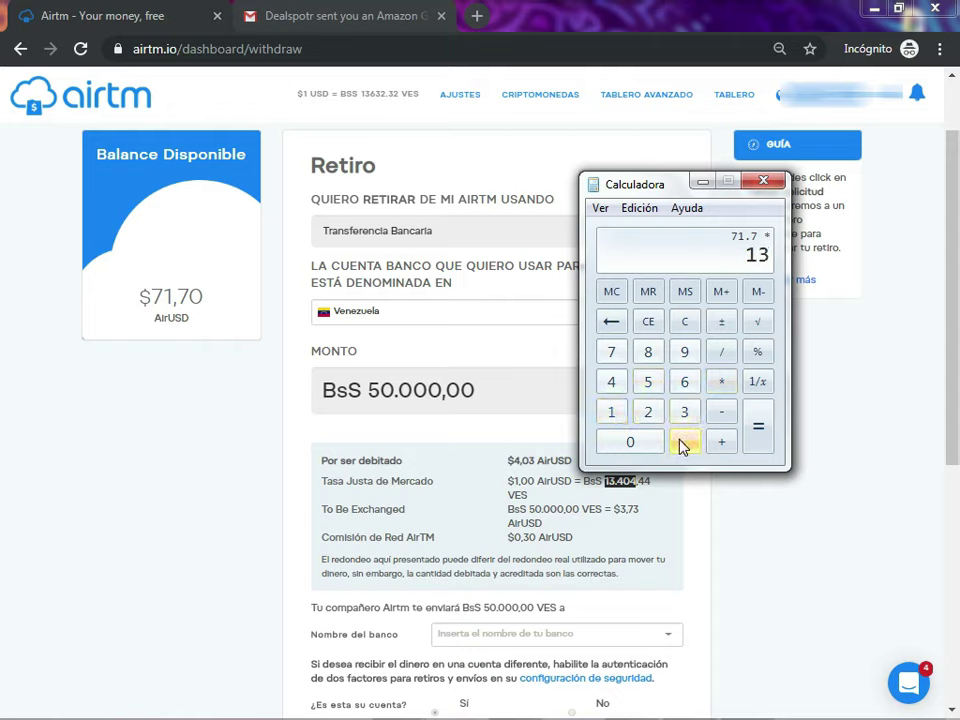
left_click(614, 386)
left_click(626, 442)
left_click(614, 385)
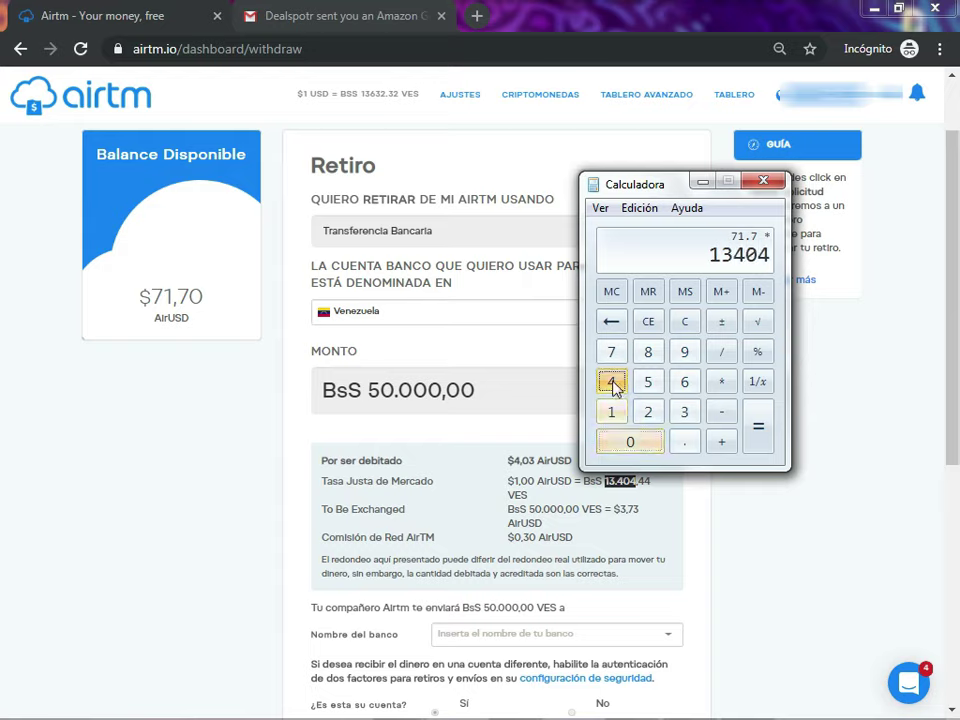
left_click(688, 446)
left_click(614, 386)
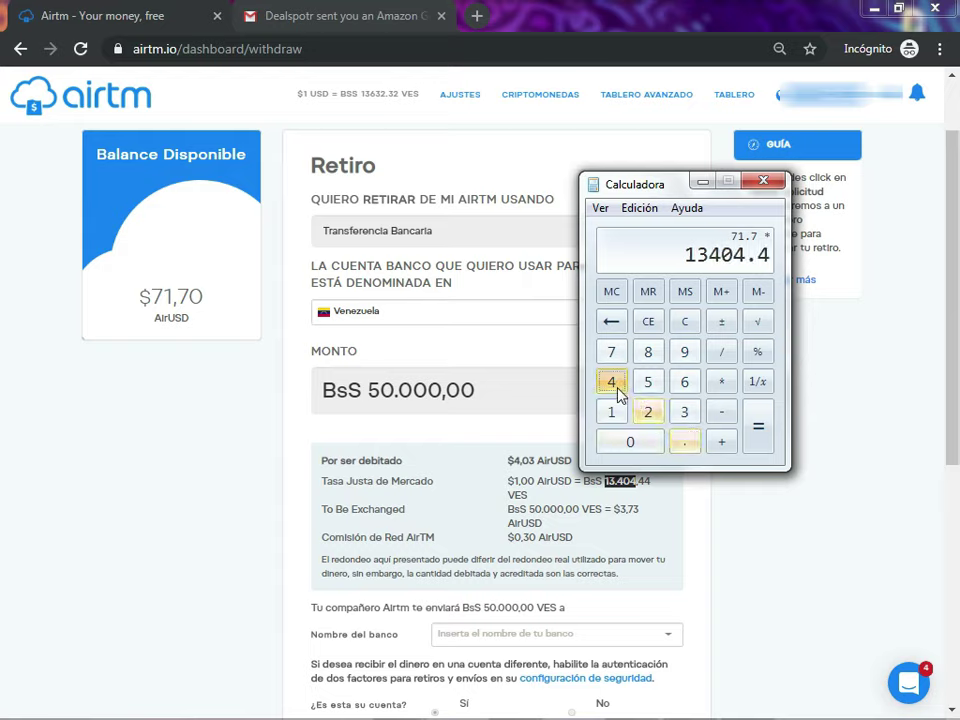
left_click(613, 385)
left_click(758, 450)
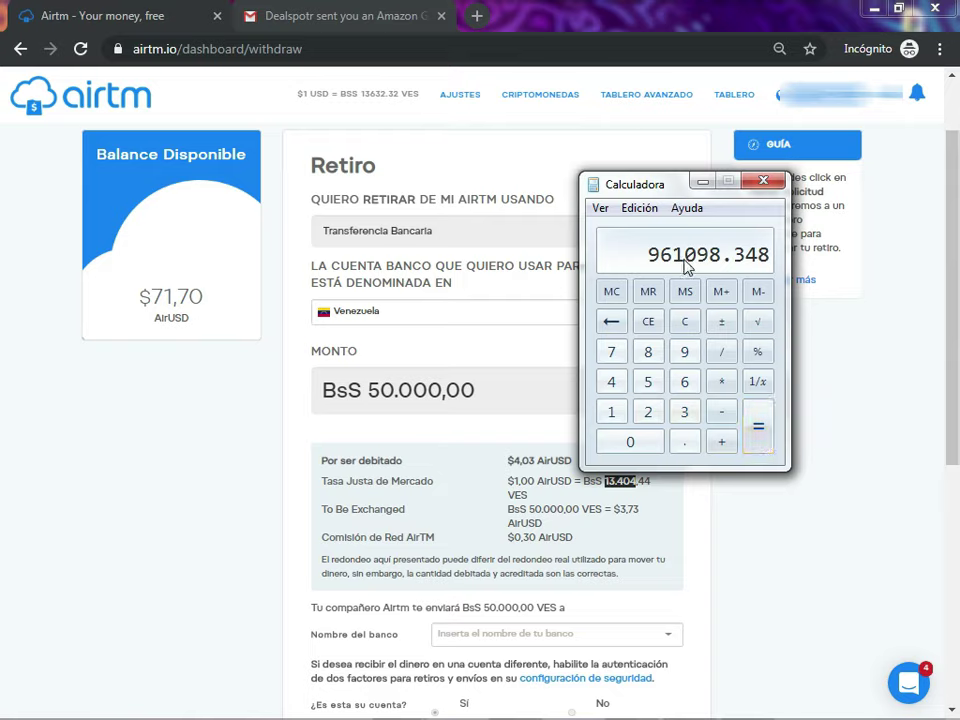
left_click_drag(662, 189, 790, 229)
left_click_drag(508, 387, 366, 390)
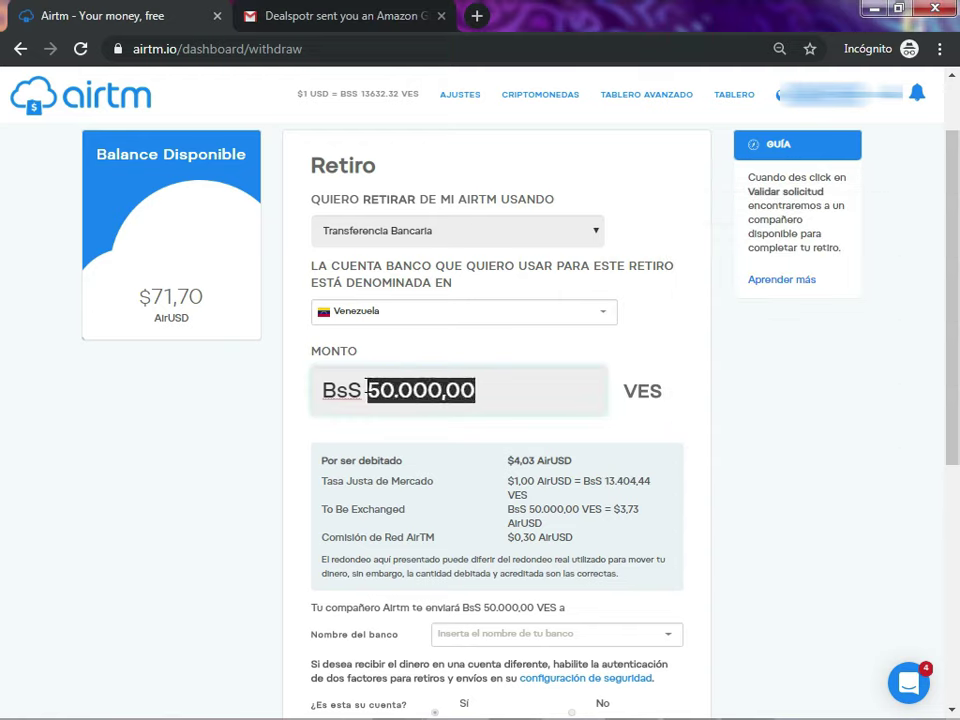
Step: Try trial withdrawal amounts such as BsS 961.000,00 and 954.000,00 in Monto
type("961.")
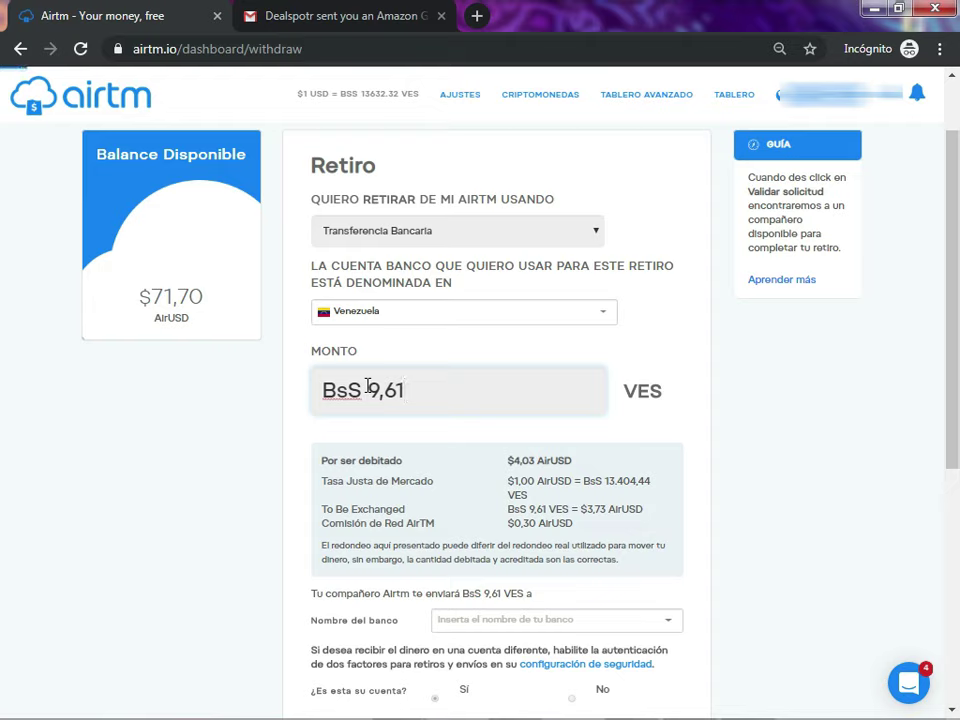
type("000,00")
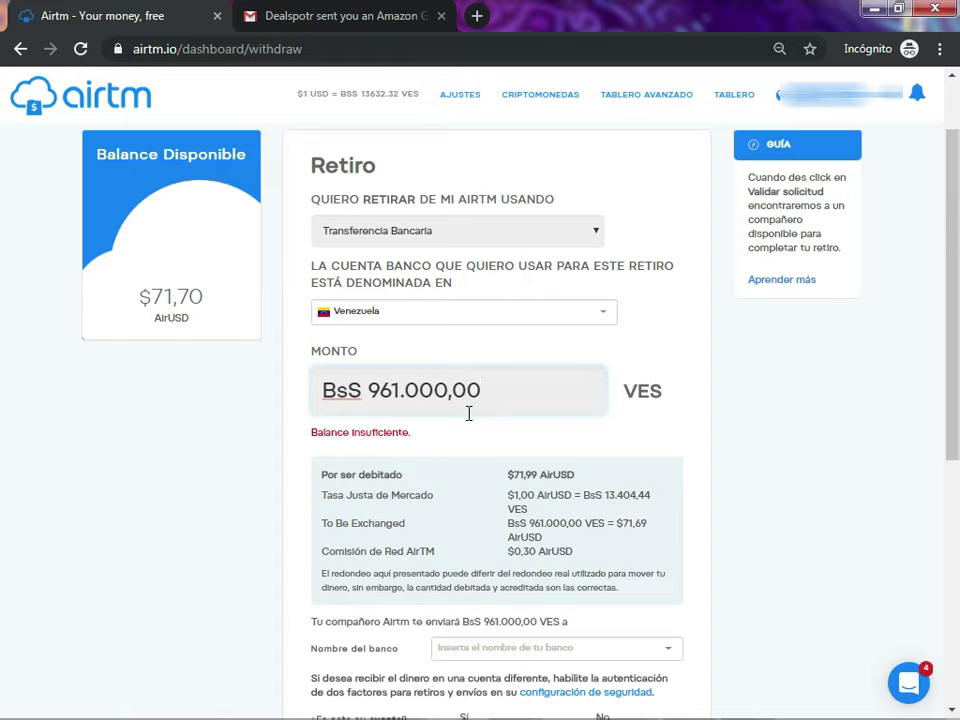
key("BackSpace")
key("BackSpace")
key("BackSpace")
key("BackSpace")
key("BackSpace")
key("BackSpace")
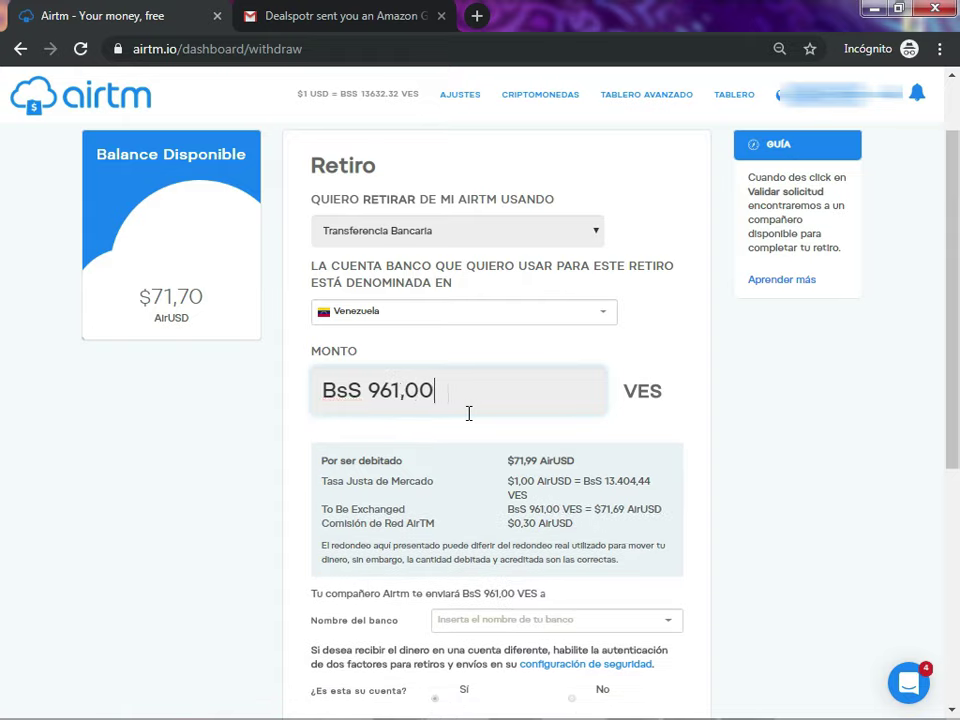
key("BackSpace")
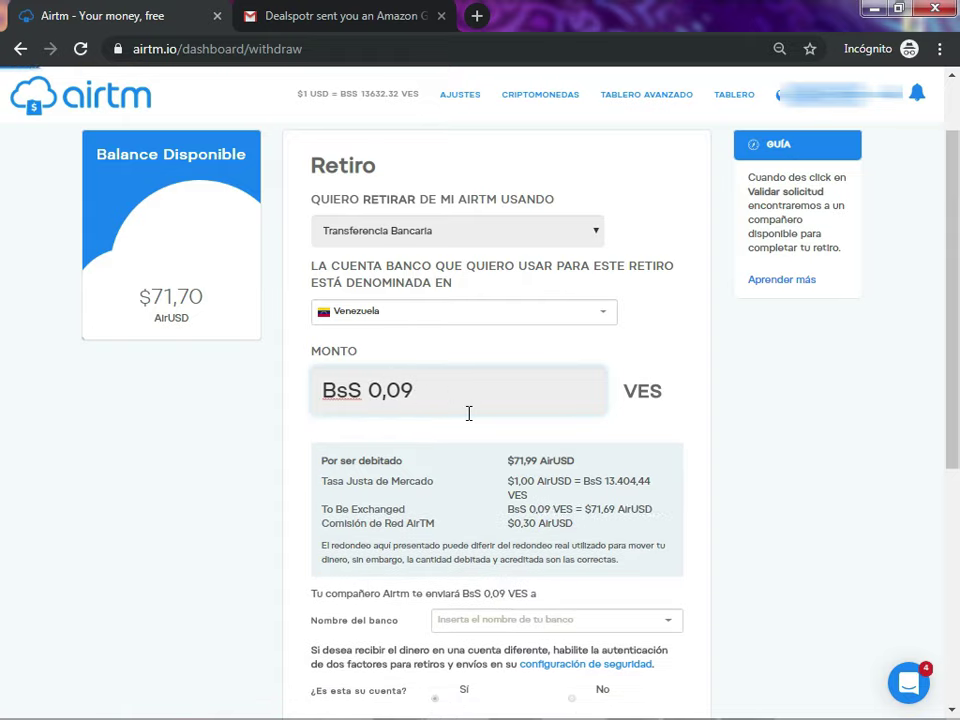
type("58.000,00")
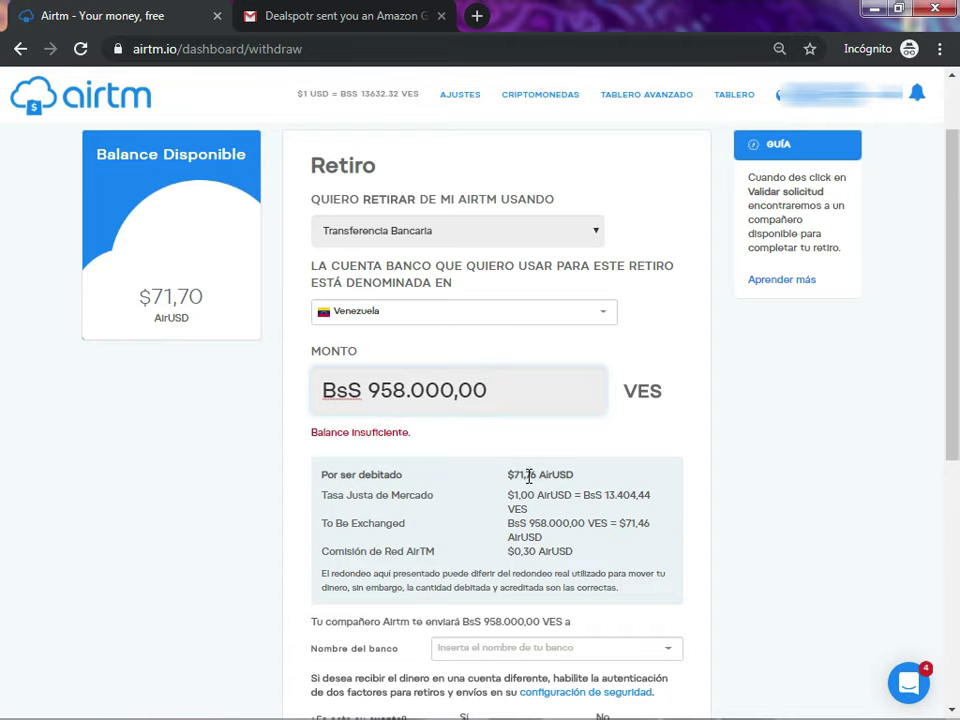
double_click(446, 392)
type("95400000")
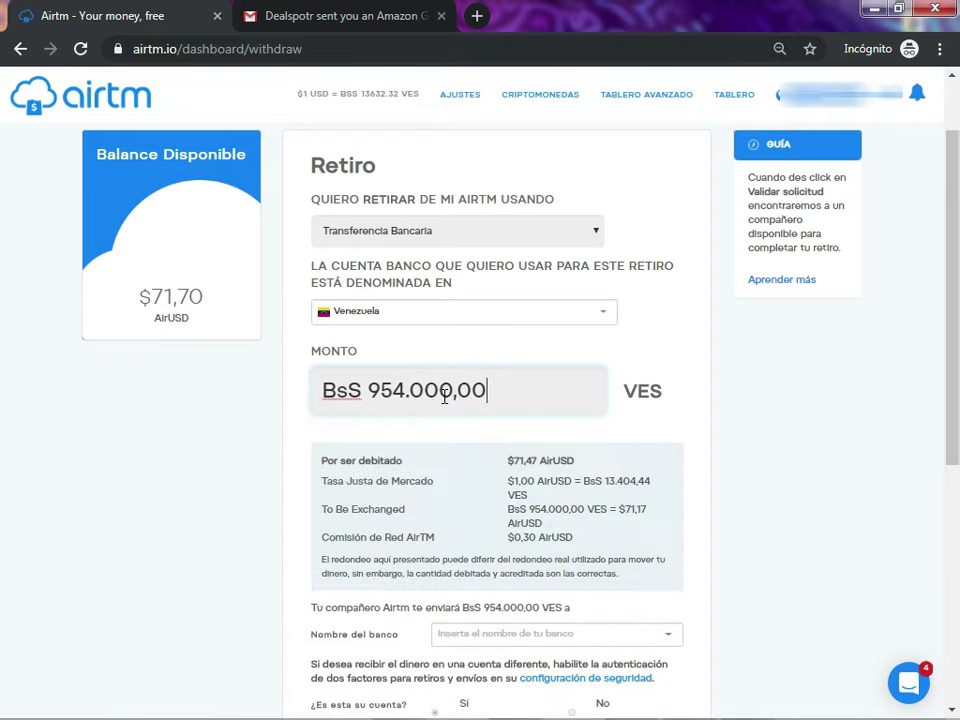
key("BackSpace")
key("BackSpace")
key("BackSpace")
key("BackSpace")
key("BackSpace")
key("BackSpace")
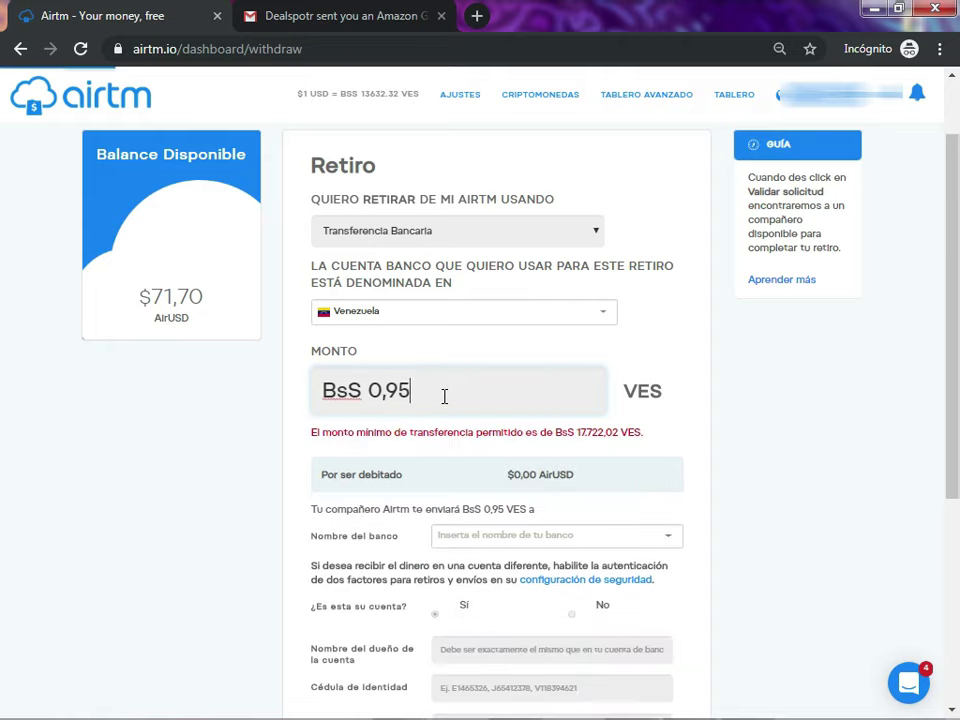
type("600000")
Step: Fine-tune the amount to BsS 957.100,00 so it debits exactly $71,70 AirUSD
key("BackSpace")
key("BackSpace")
key("BackSpace")
key("BackSpace")
key("BackSpace")
key("BackSpace")
type("700000")
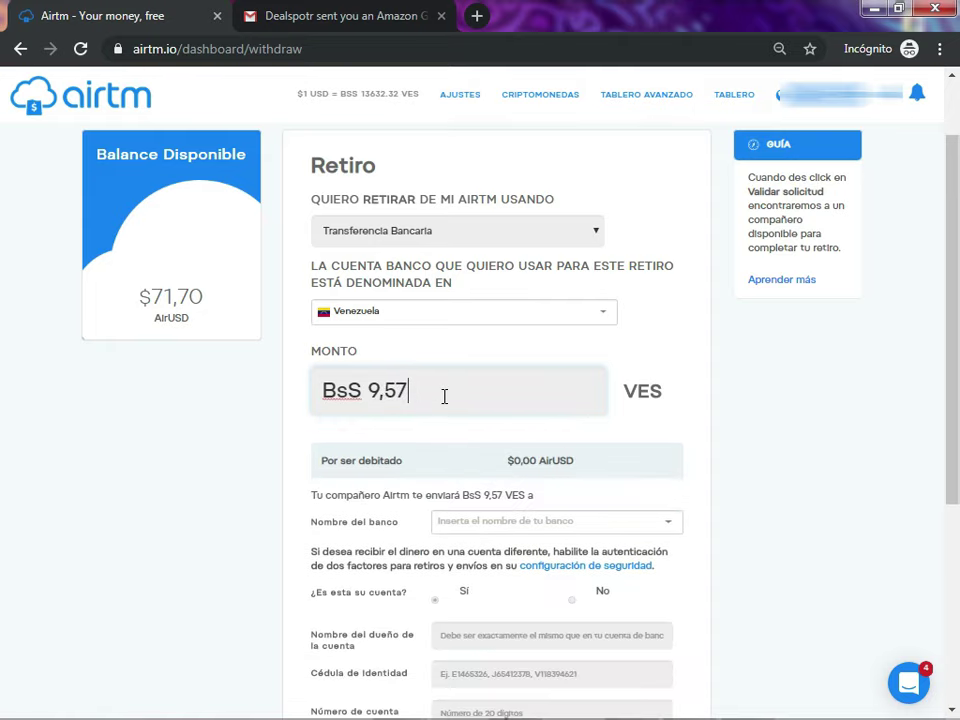
key("BackSpace")
key("BackSpace")
key("BackSpace")
key("BackSpace")
key("BackSpace")
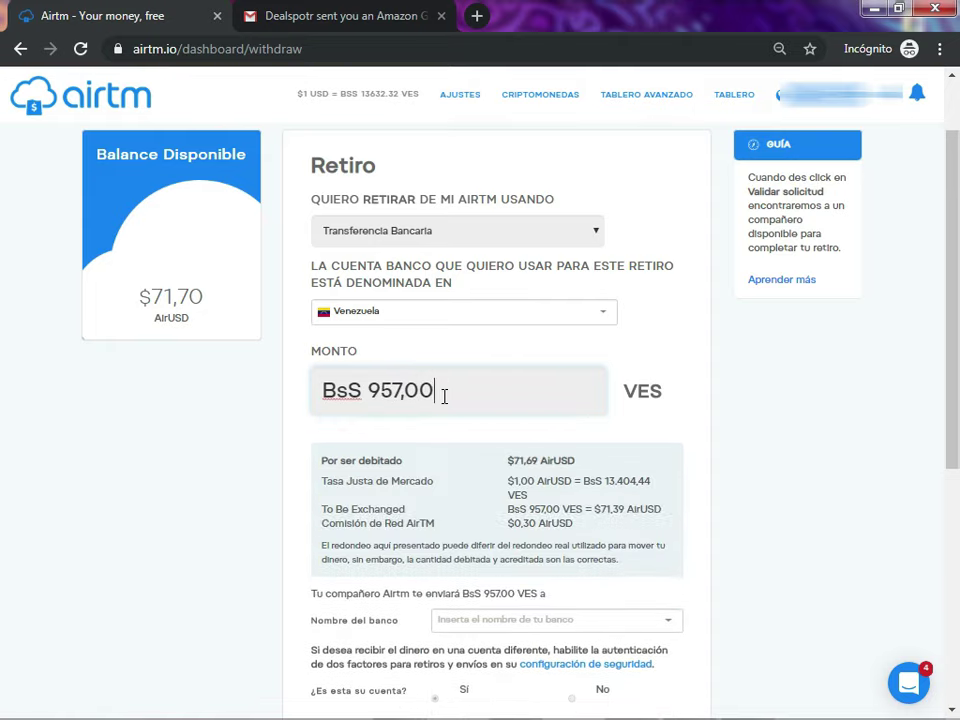
type("50000")
key("BackSpace")
key("BackSpace")
key("BackSpace")
key("BackSpace")
key("BackSpace")
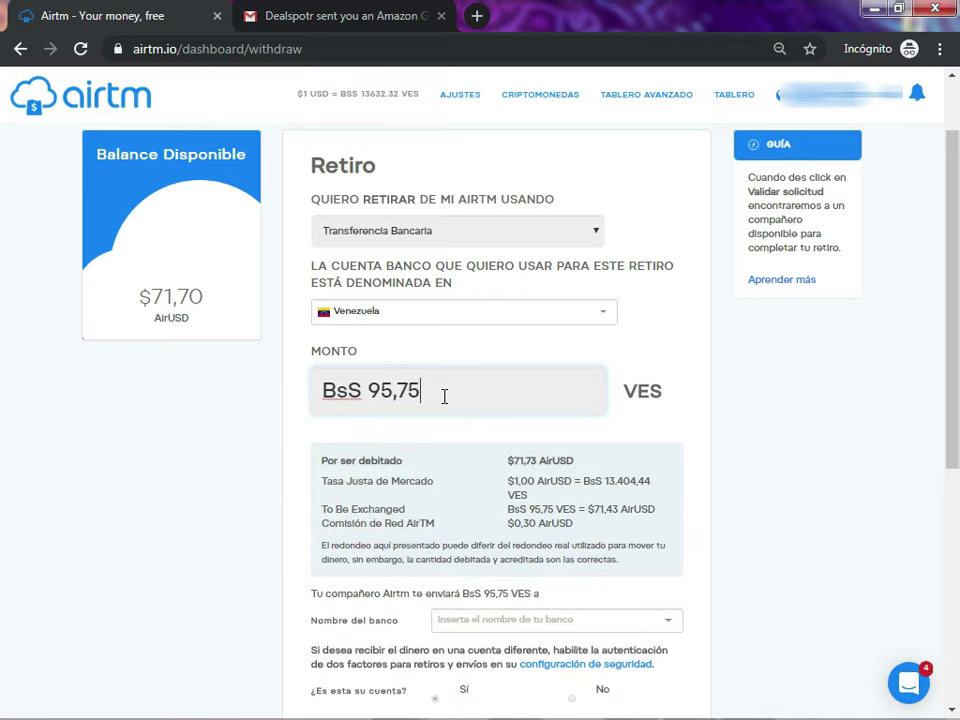
type("40000")
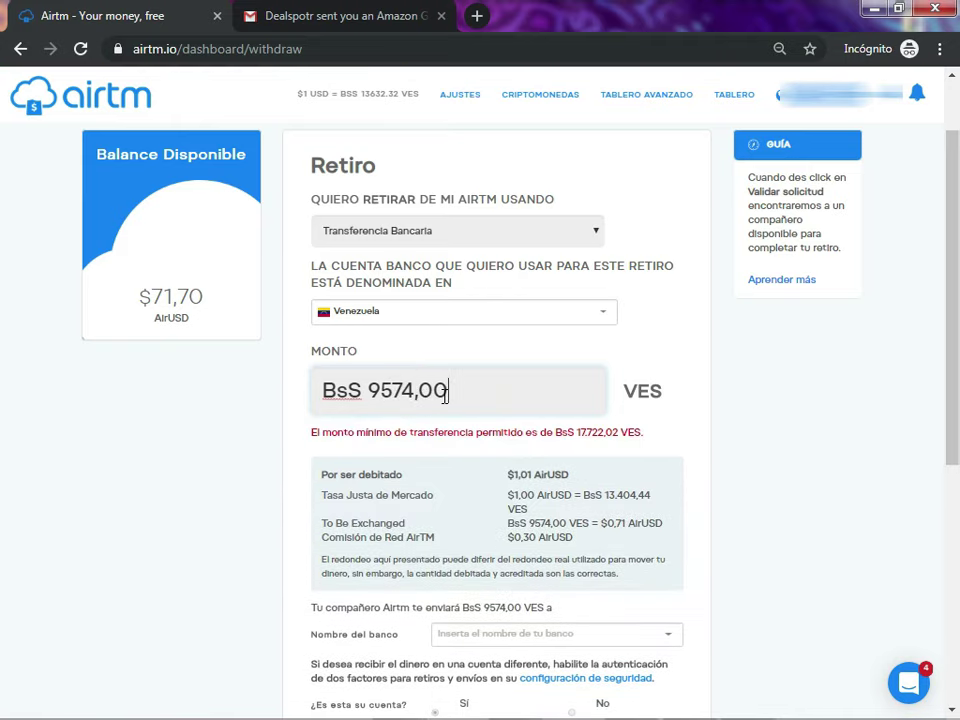
key("BackSpace")
key("BackSpace")
key("BackSpace")
key("BackSpace")
key("BackSpace")
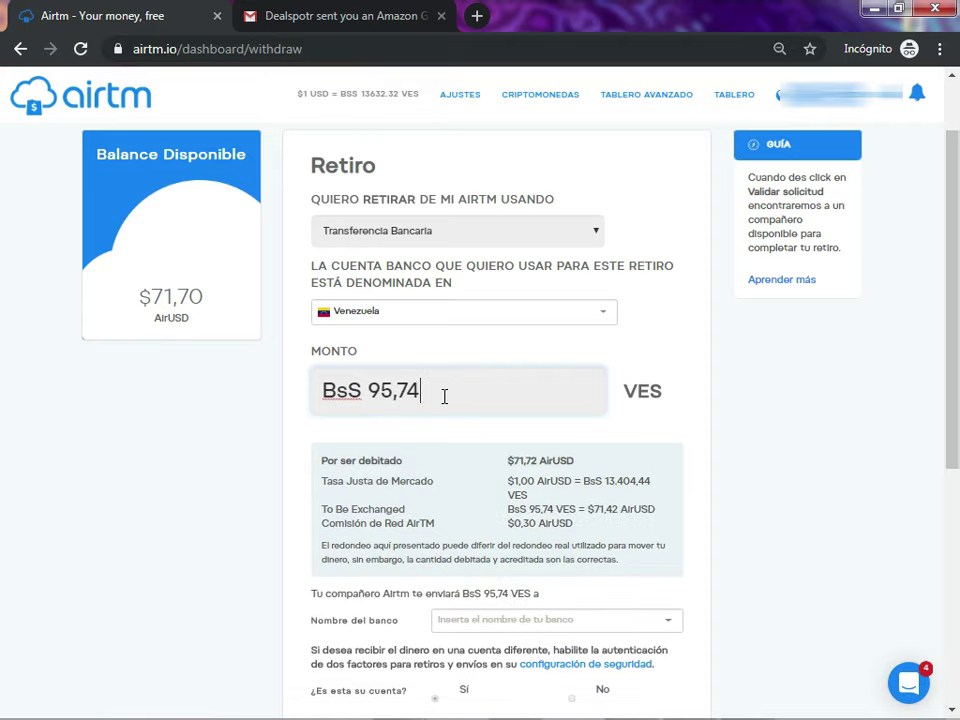
type("20000")
key("BackSpace")
key("BackSpace")
key("BackSpace")
key("BackSpace")
key("BackSpace")
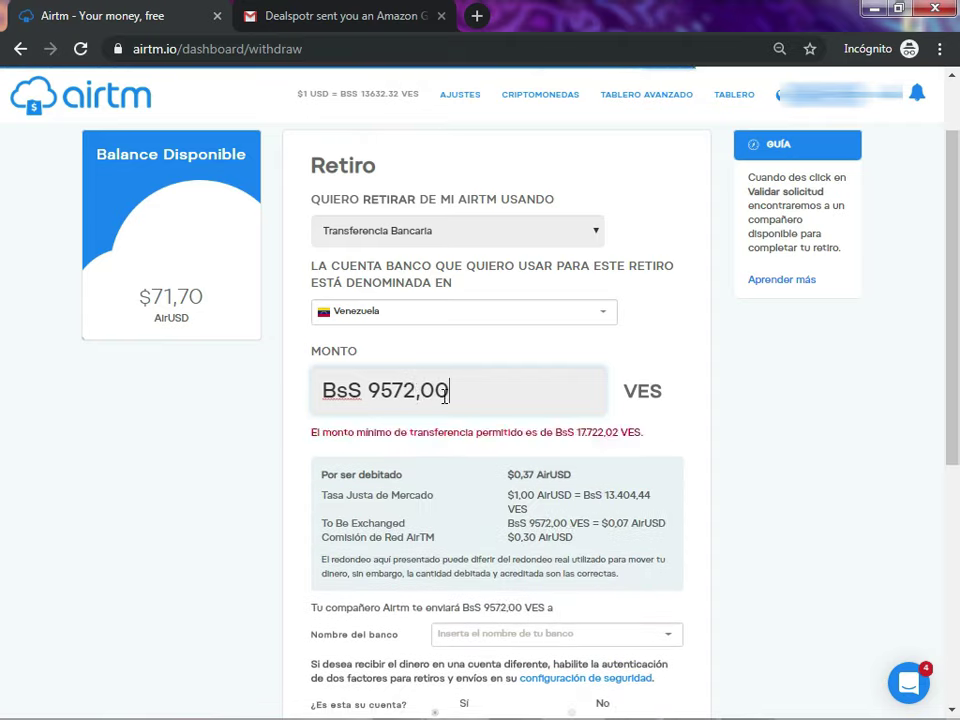
type("10000")
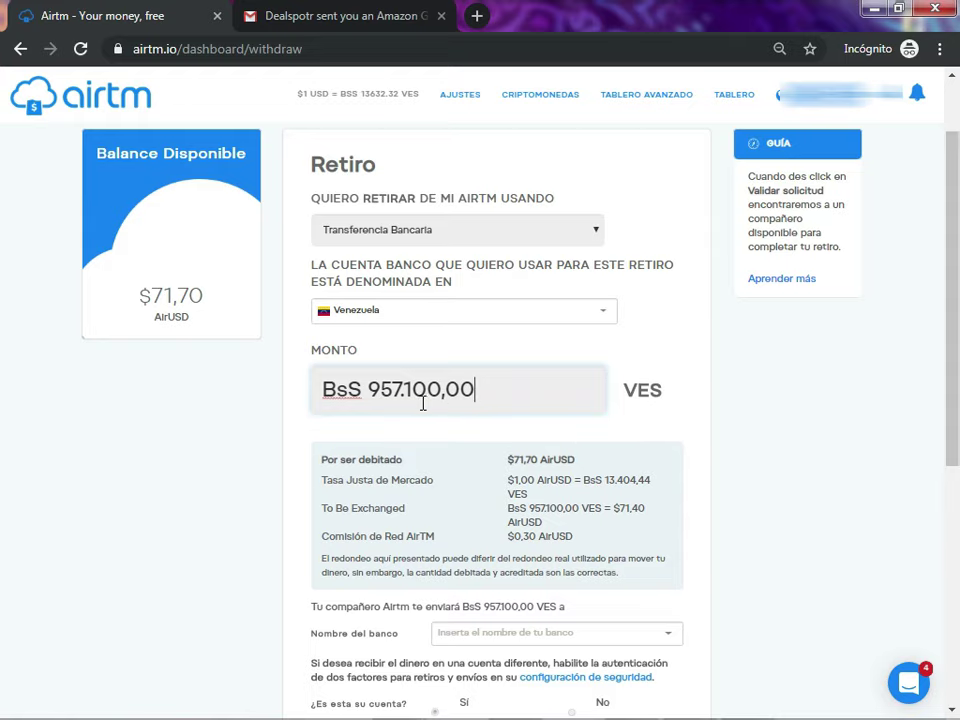
scroll(444, 483, "down", 1)
Step: Choose Banco de Venezuela as the receiving bank, then return to the dashboard
left_click(483, 542)
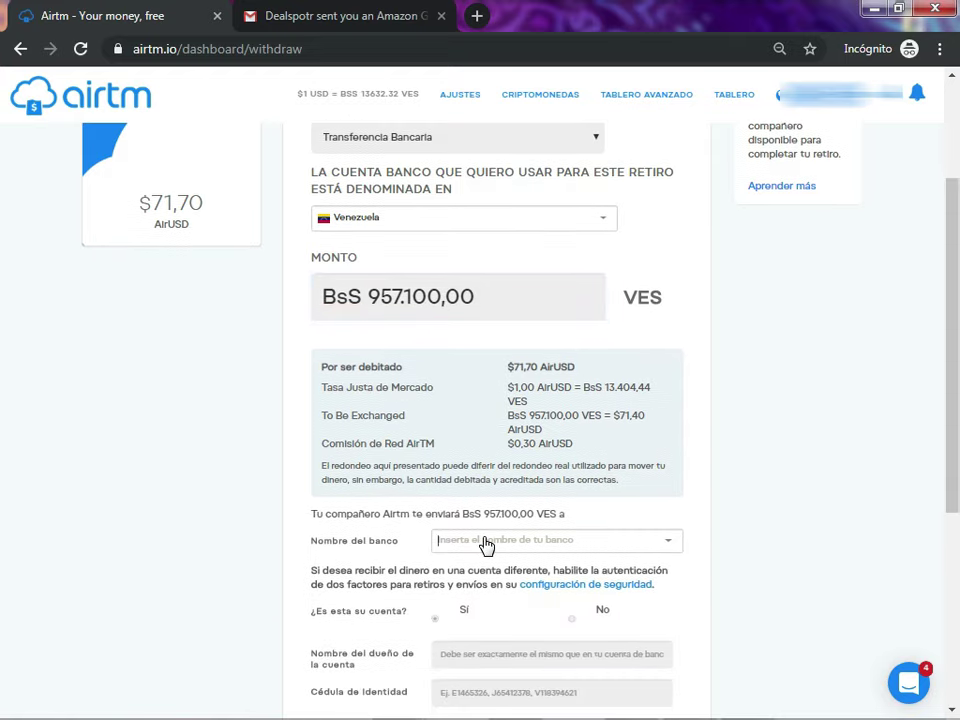
left_click(486, 545)
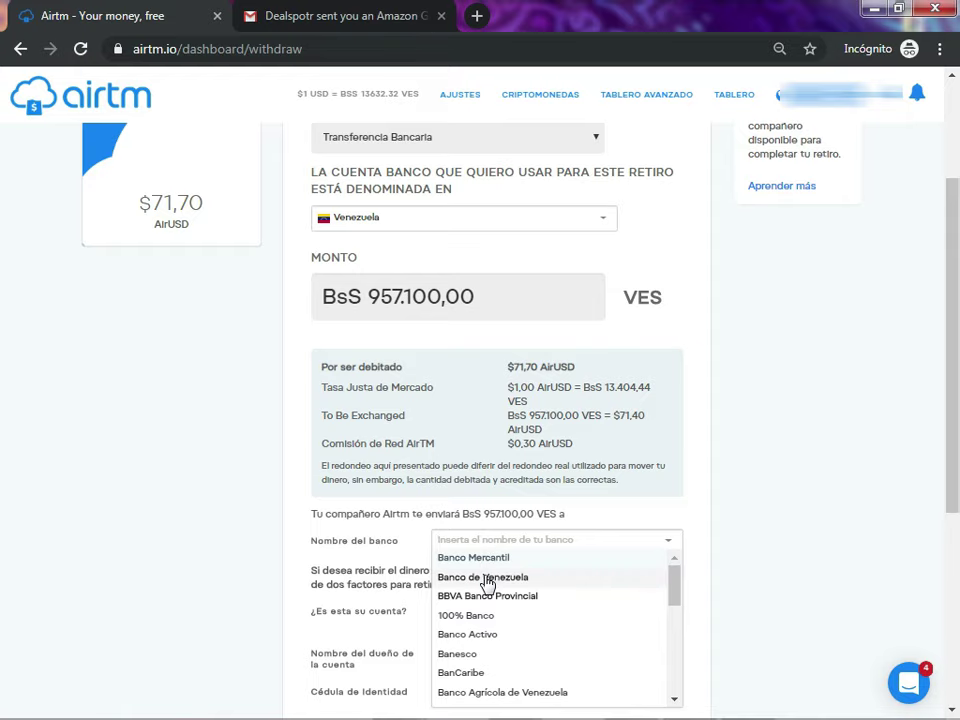
left_click(487, 580)
scroll(410, 542, "down", 3)
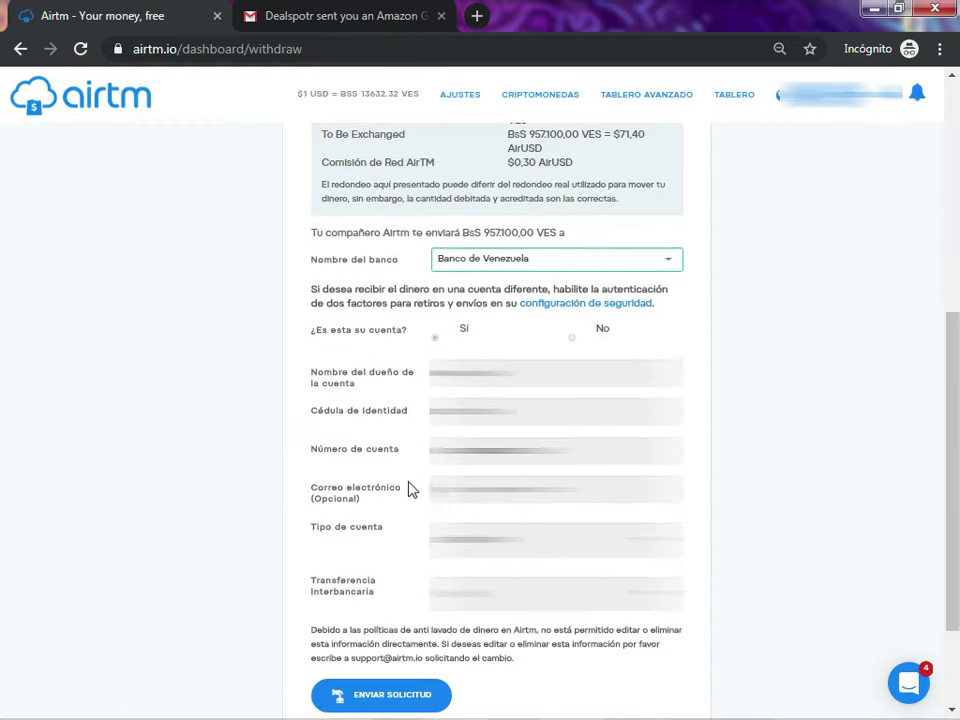
scroll(401, 538, "down", 1)
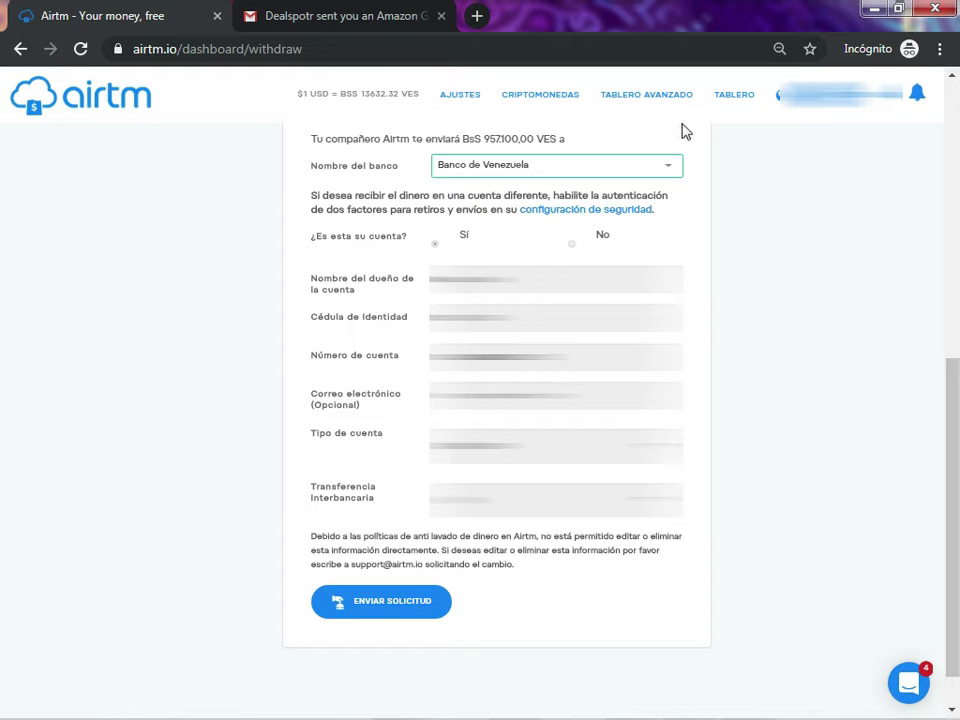
left_click(735, 96)
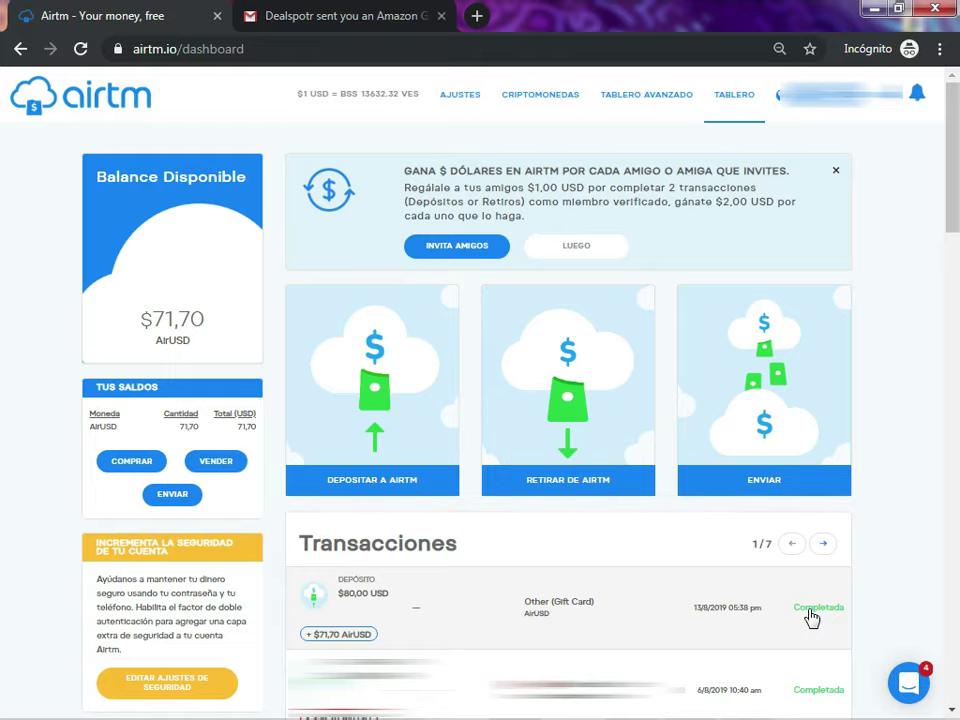
Step: Open the completed $80,00 deposit's details and review the $71,70 AirUSD credited
left_click(638, 611)
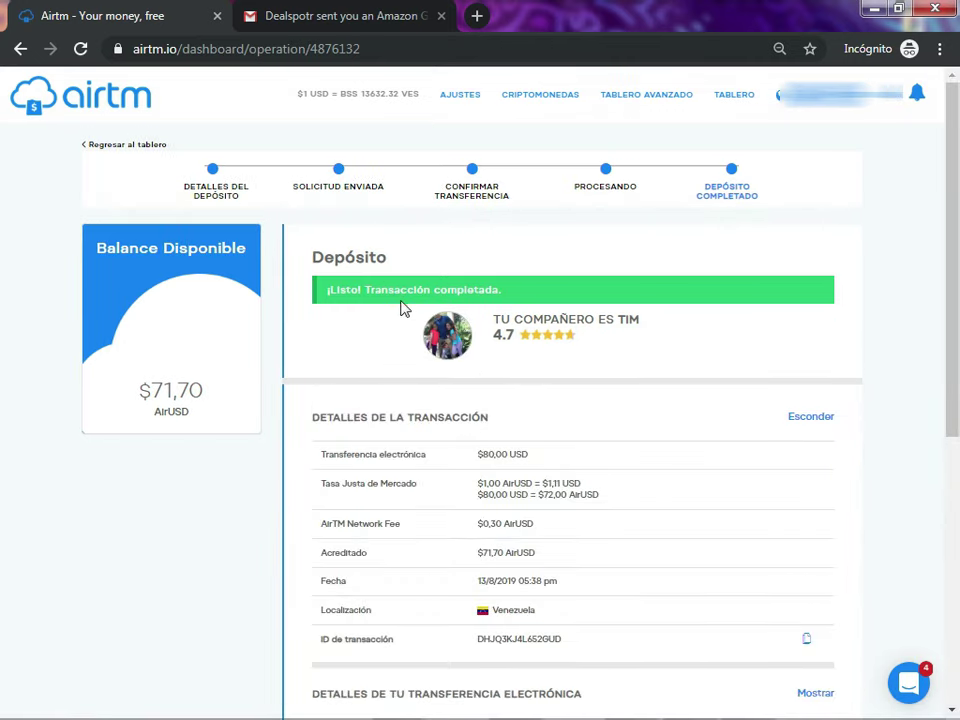
scroll(420, 488, "down", 2)
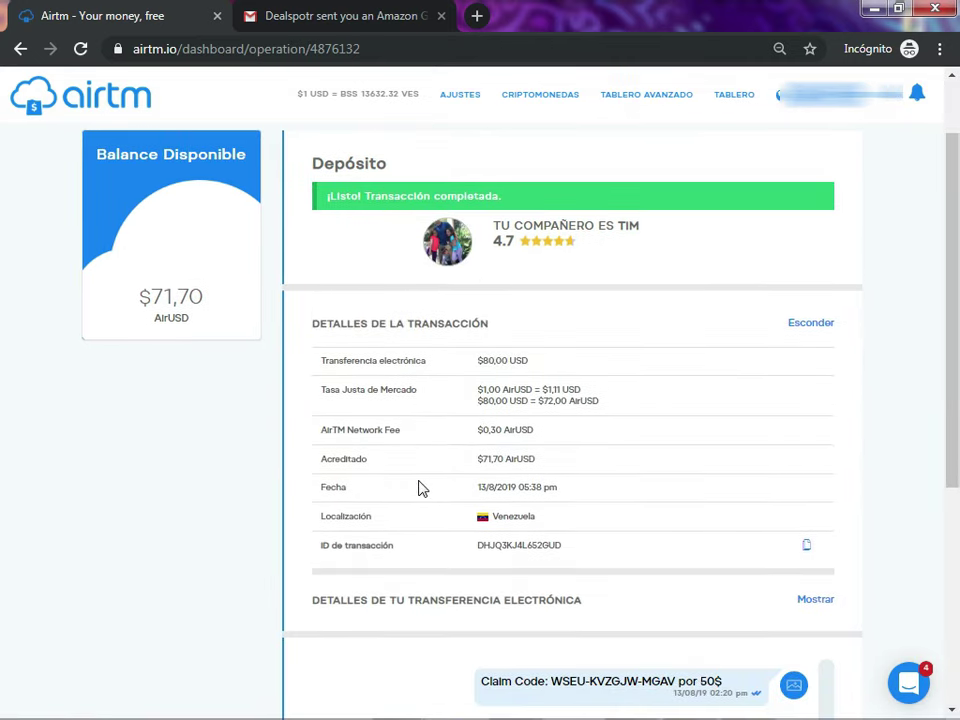
scroll(420, 488, "up", 2)
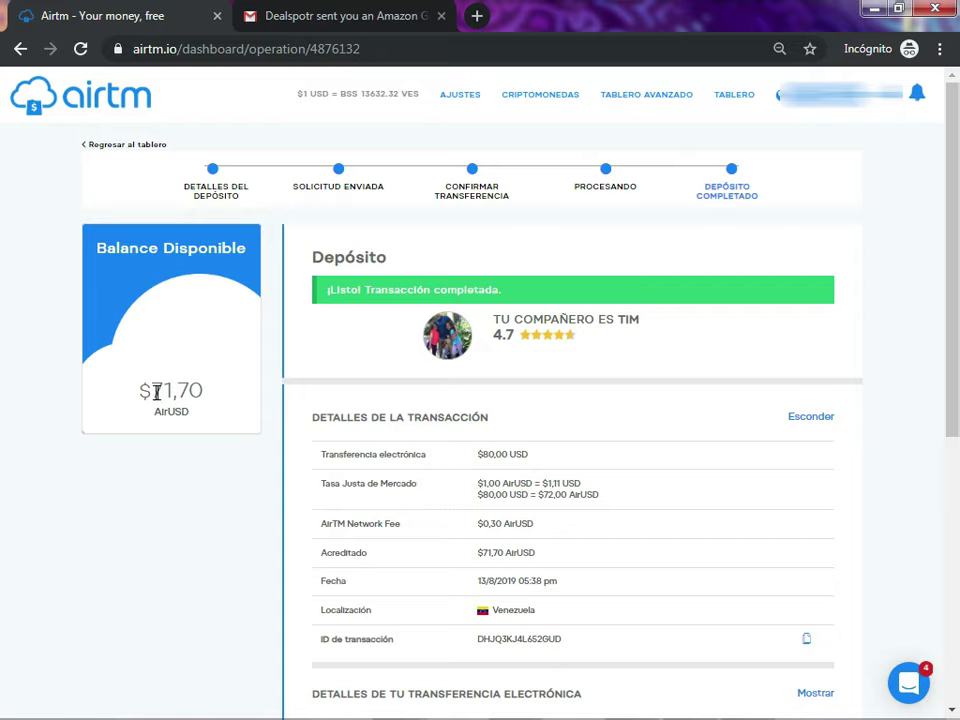
left_click_drag(153, 392, 206, 391)
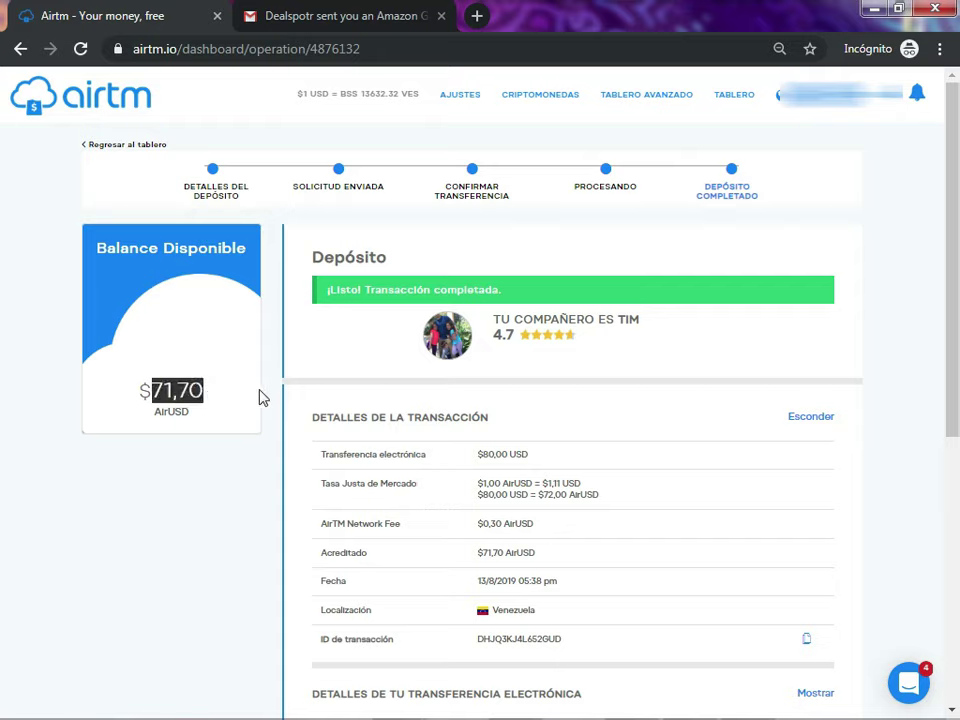
left_click(536, 437)
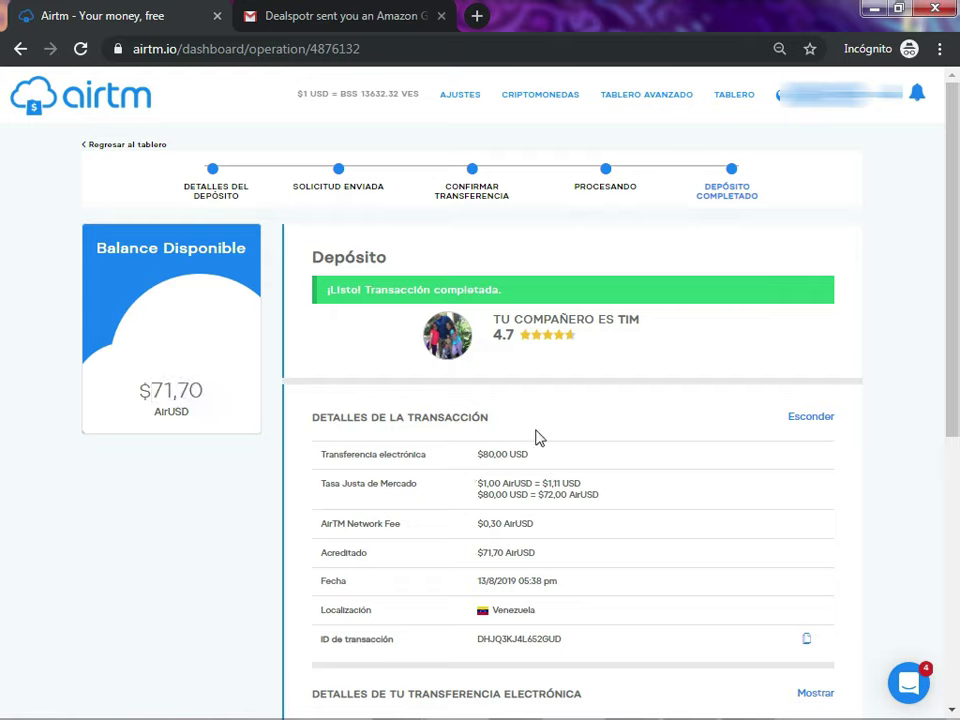